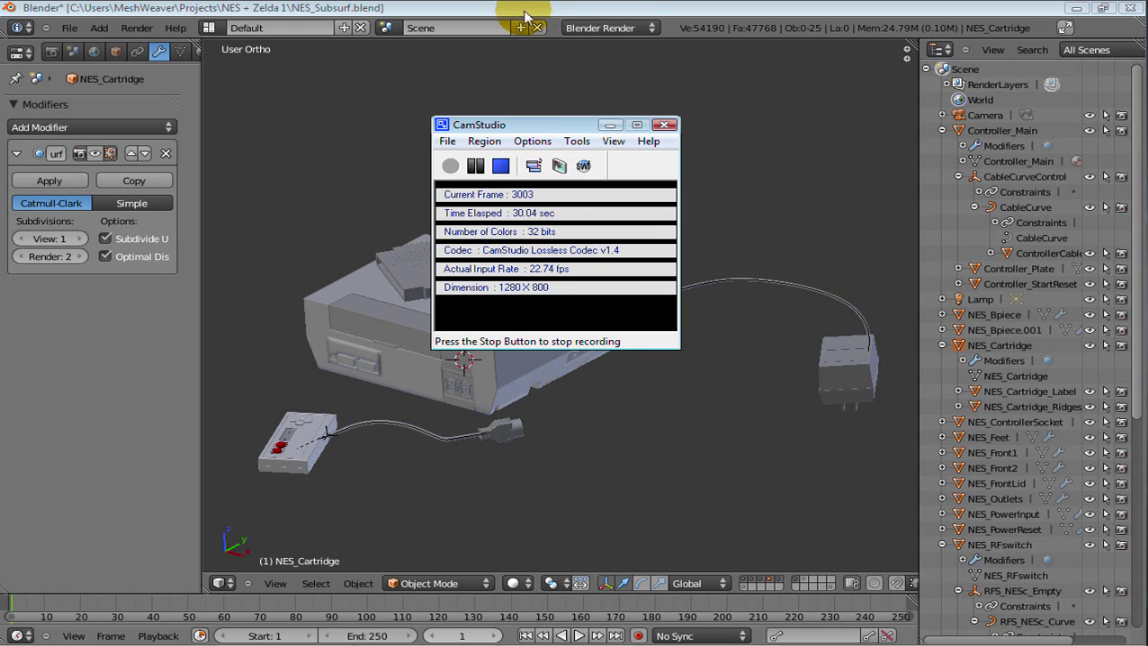
- Look at the Blender Projects - WIP gallery in the web browser, and return to Blender
left_click(496, 7)
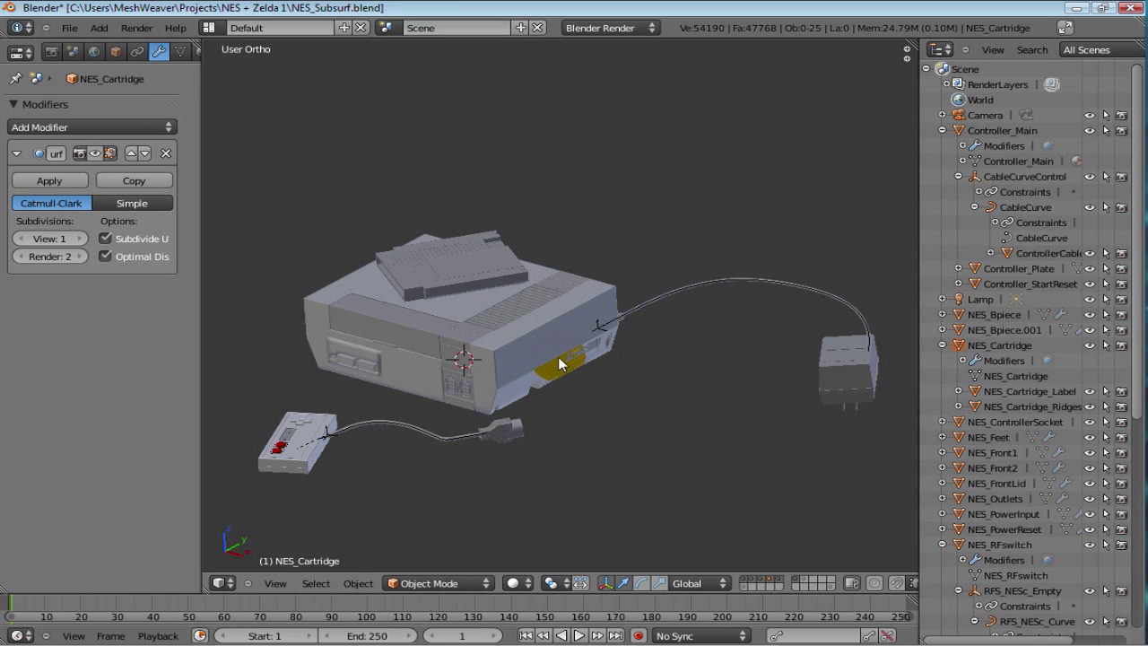
mouse_move(386, 643)
left_click(283, 626)
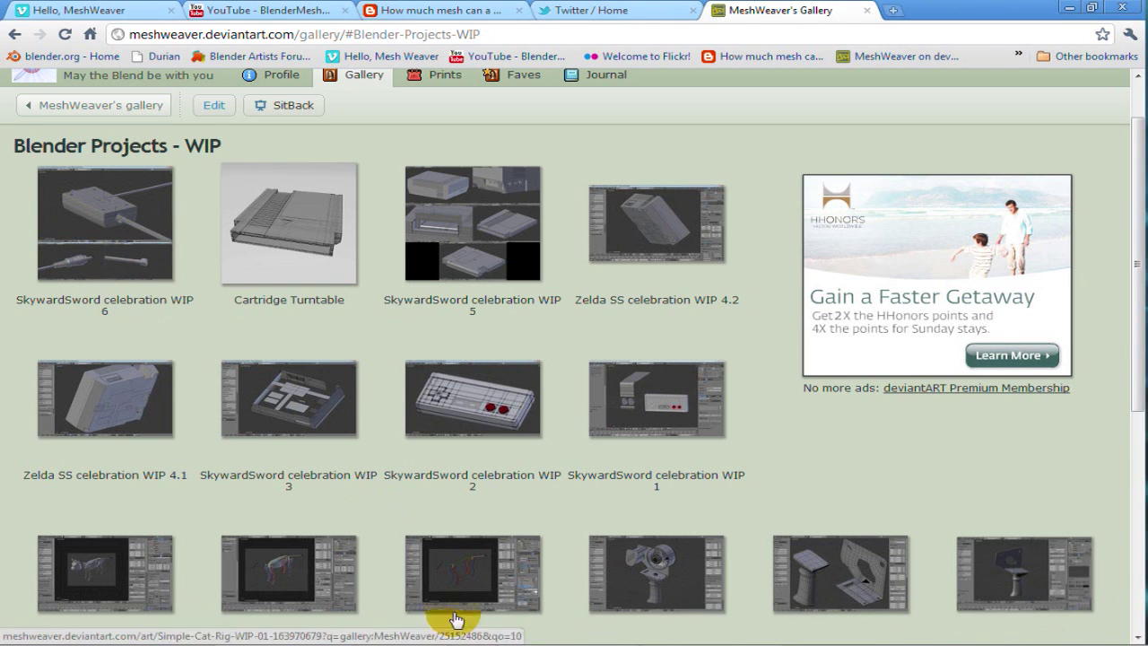
mouse_move(394, 621)
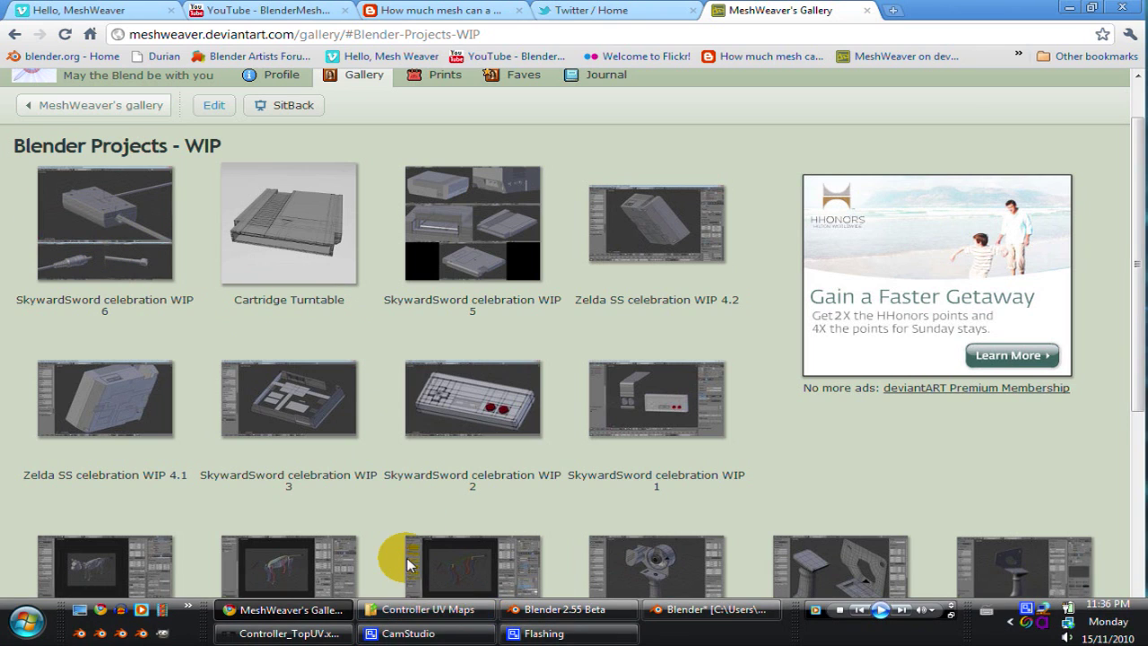
mouse_move(787, 637)
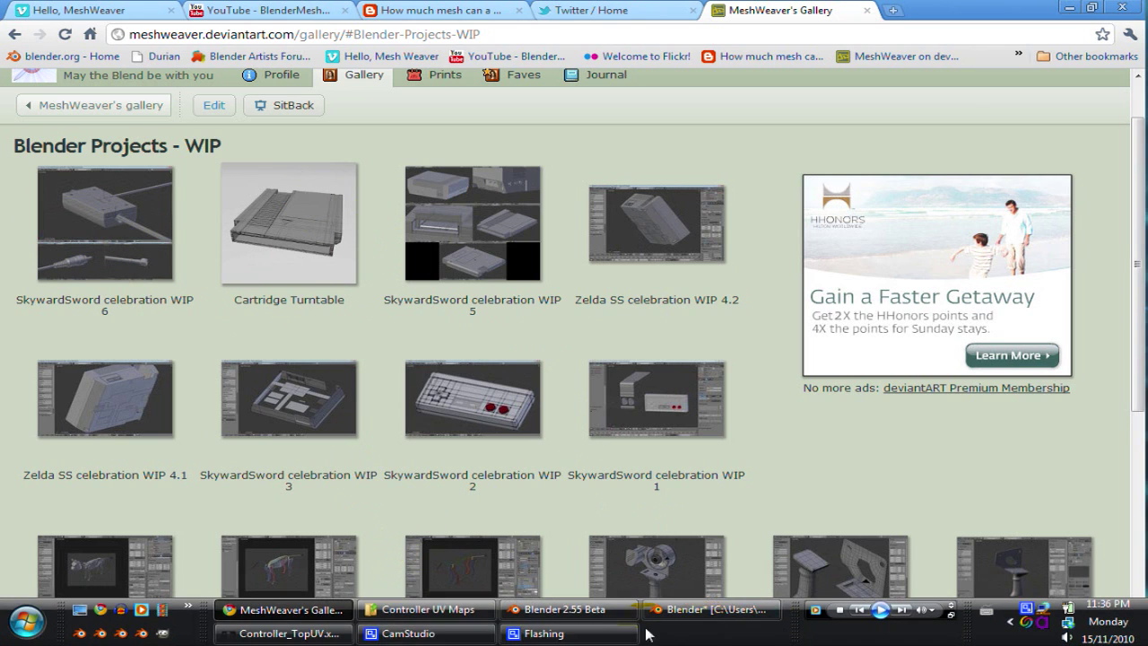
left_click(730, 614)
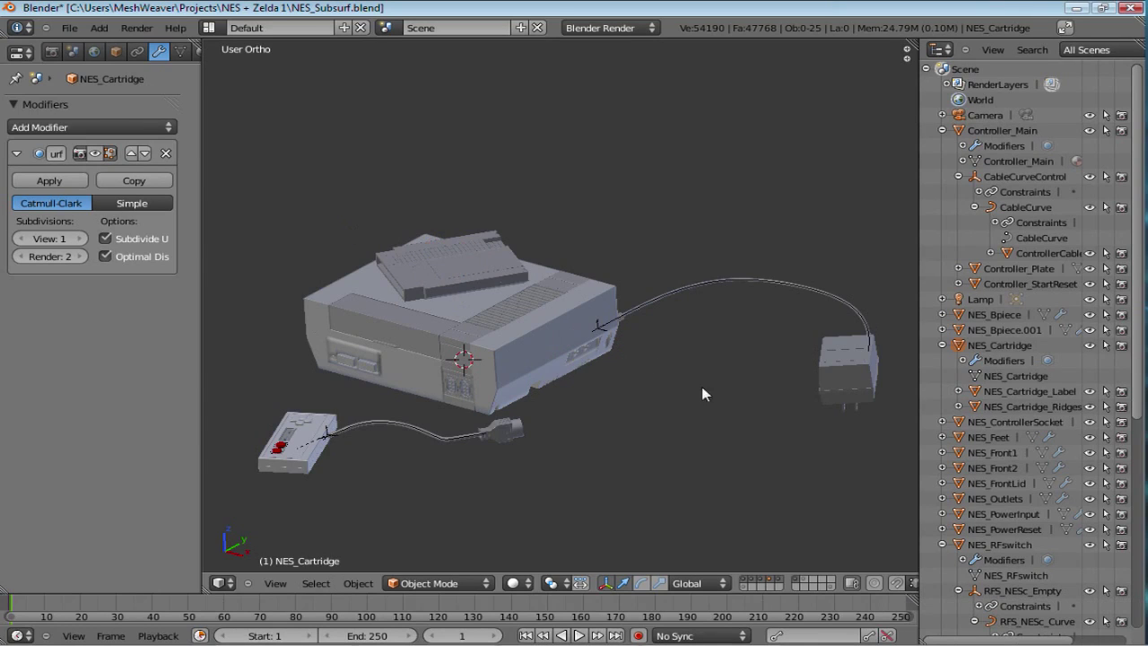
- Show only the layer holding the RF switch and its two cables
key("7")
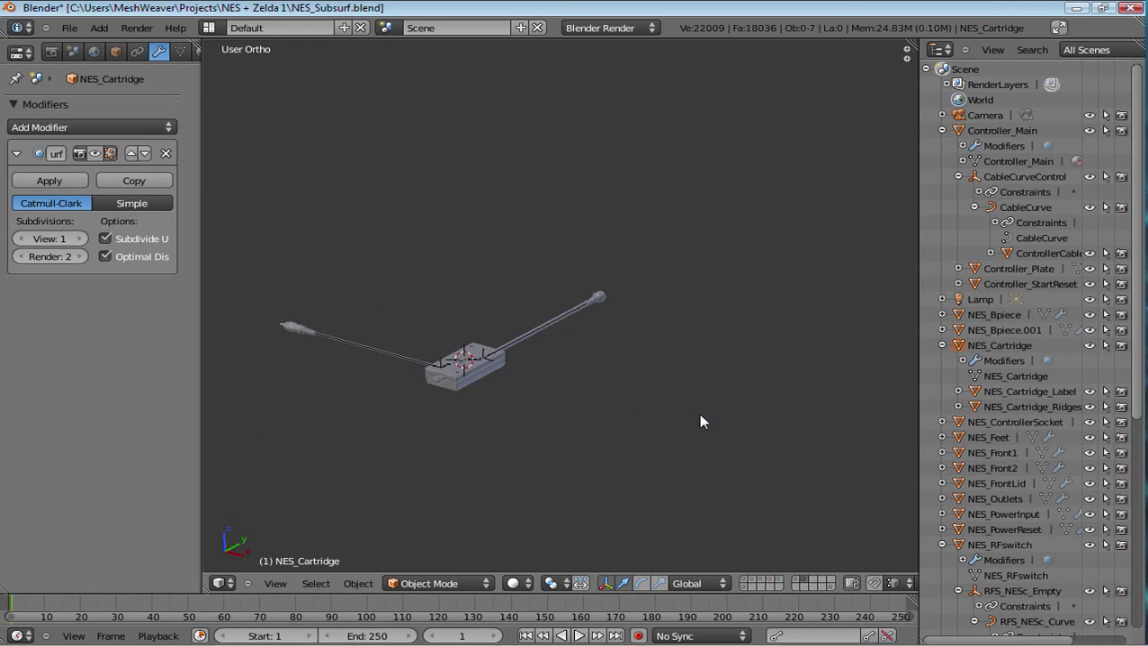
middle_click_drag(661, 387, 715, 340)
scroll(715, 339, "up", 4)
middle_click_drag(827, 374, 705, 361)
scroll(700, 349, "up", 4)
scroll(628, 328, "down", 4)
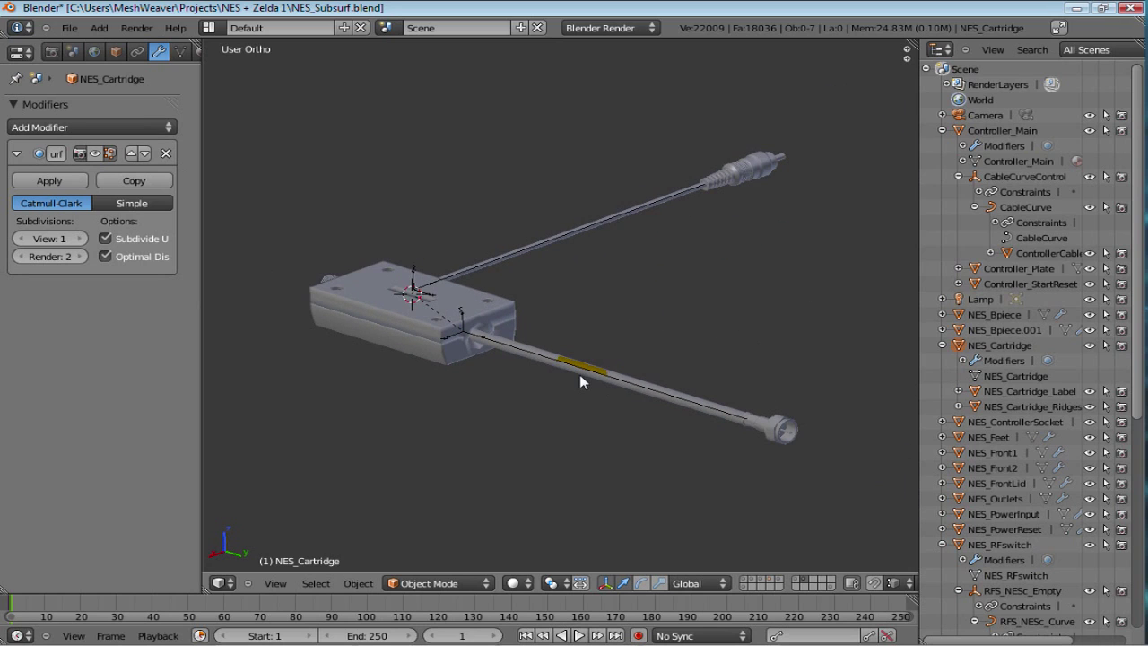
scroll(579, 377, "up", 2)
- Select the RF switch box and the TV cable in turn to examine both parts, ending on the box
right_click(395, 339)
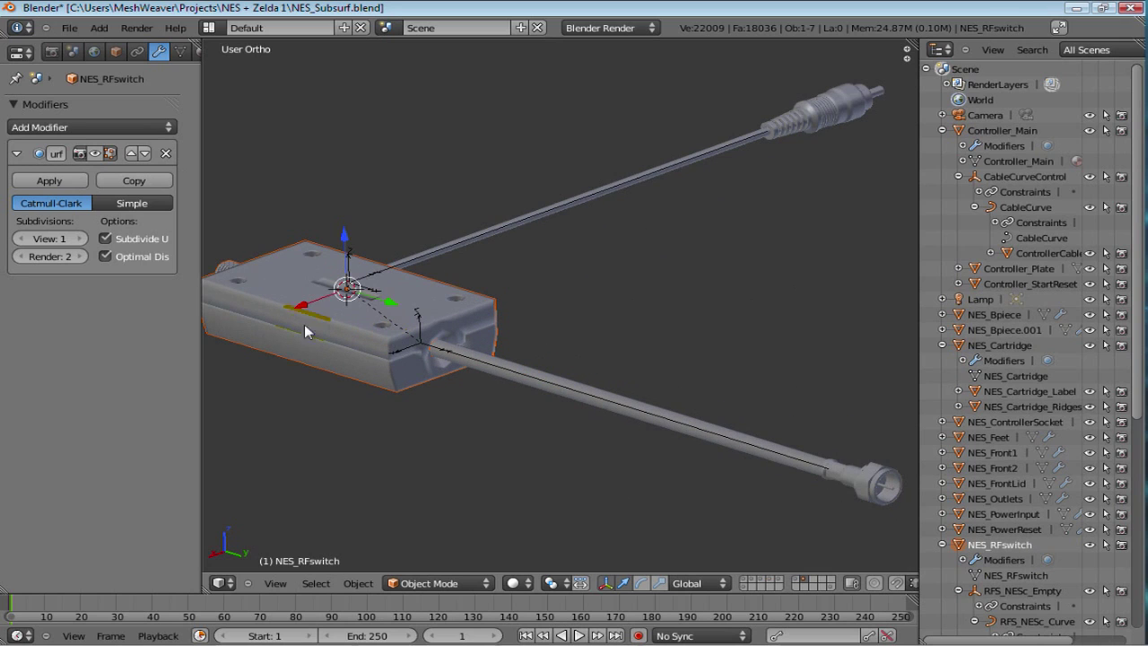
right_click(871, 486)
middle_click_drag(429, 396, 496, 405)
scroll(488, 369, "down", 3)
key("a")
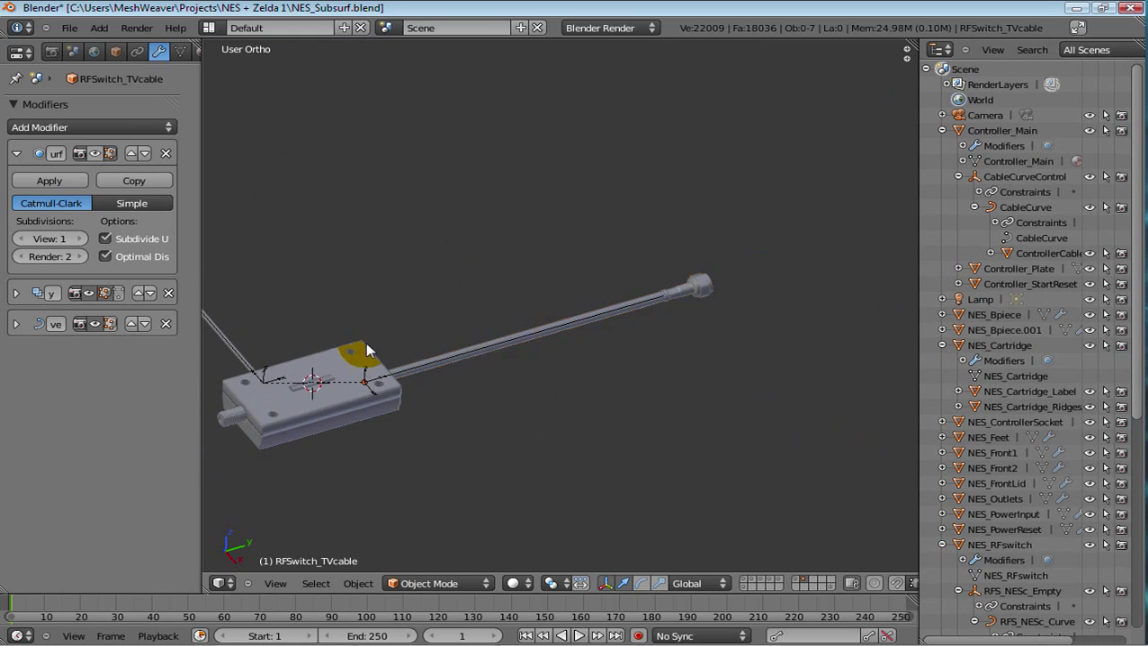
middle_click_drag(526, 350, 556, 452)
right_click(556, 453)
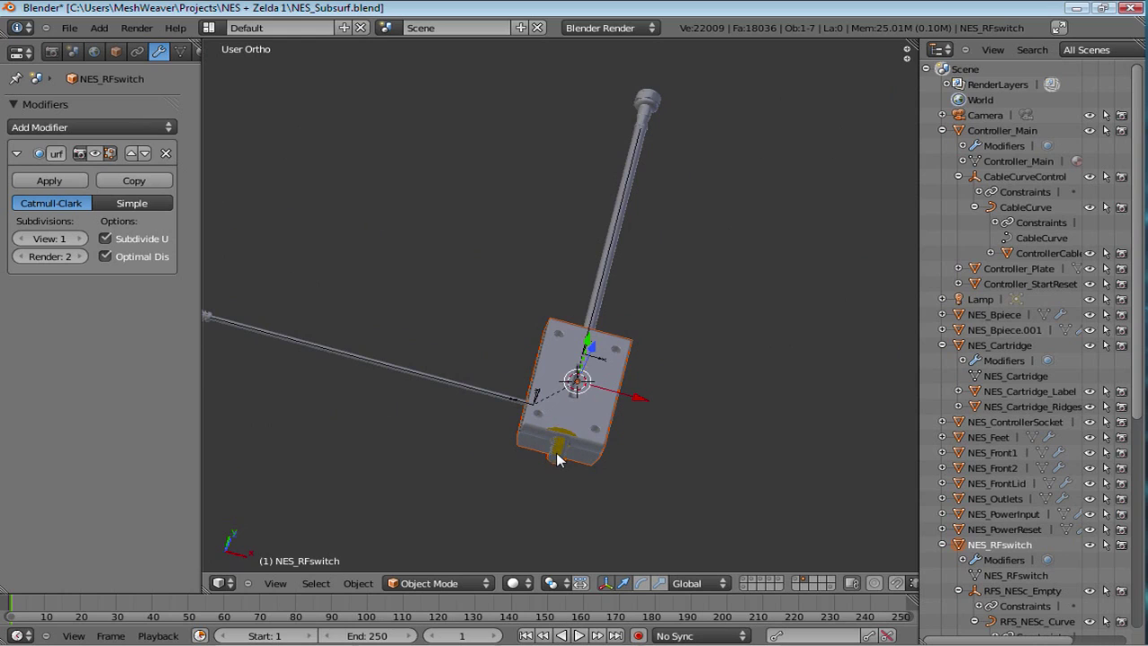
- Select the NES cable and review the curve and end cap settings of its Array modifier
middle_click_drag(410, 344, 664, 363, "shift")
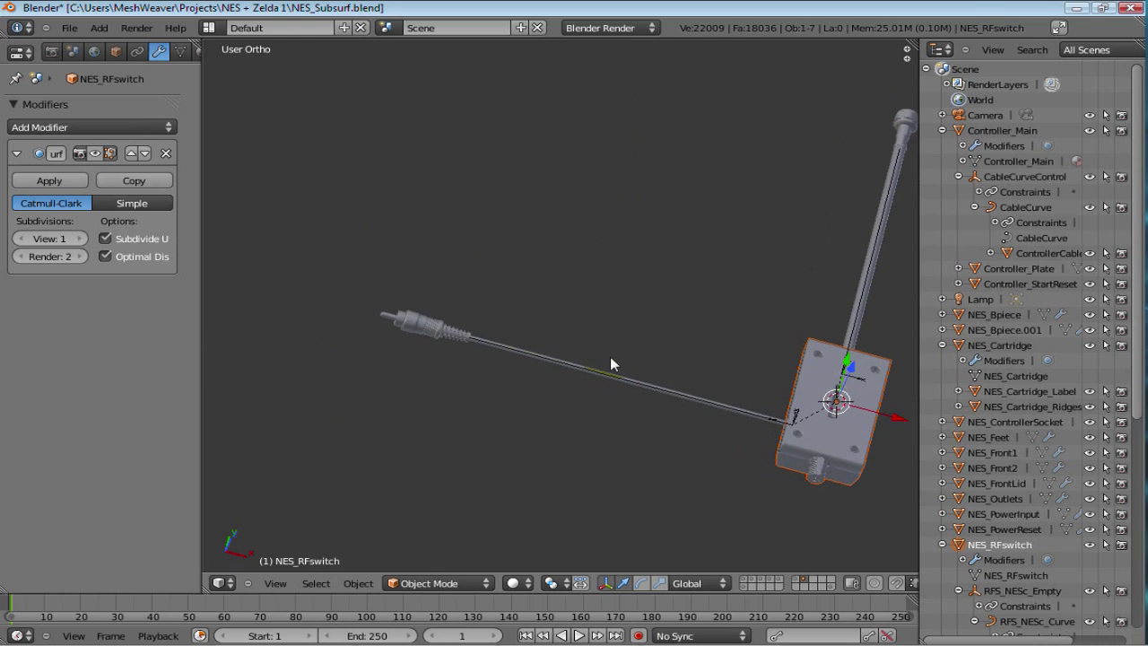
right_click(410, 325)
scroll(402, 354, "up", 4)
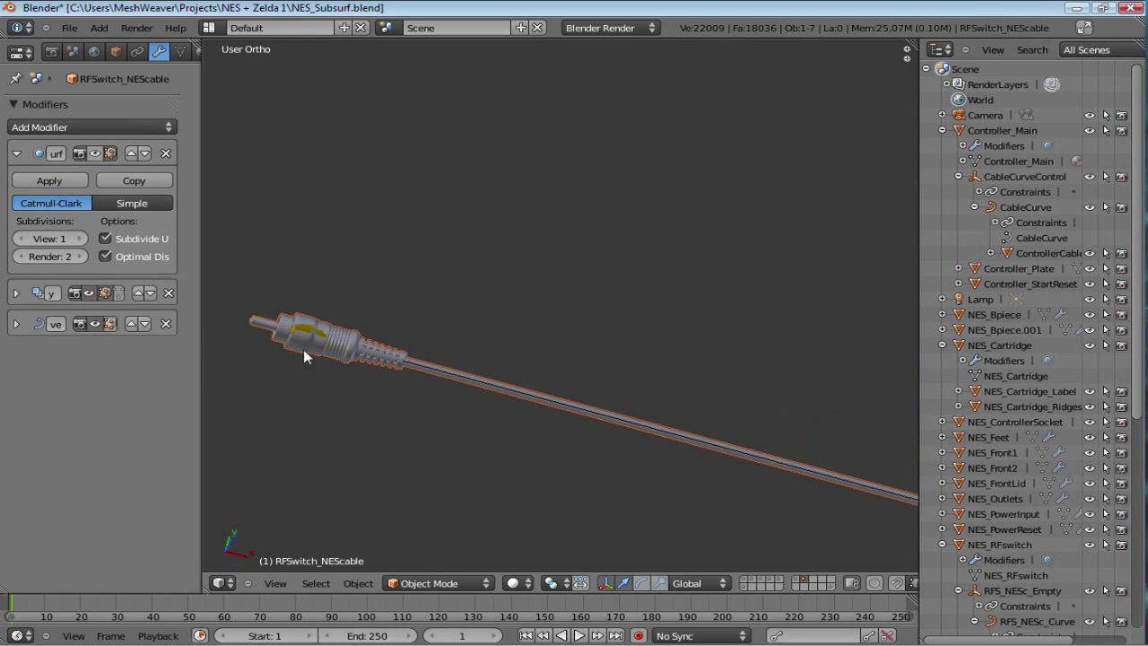
left_click(16, 293)
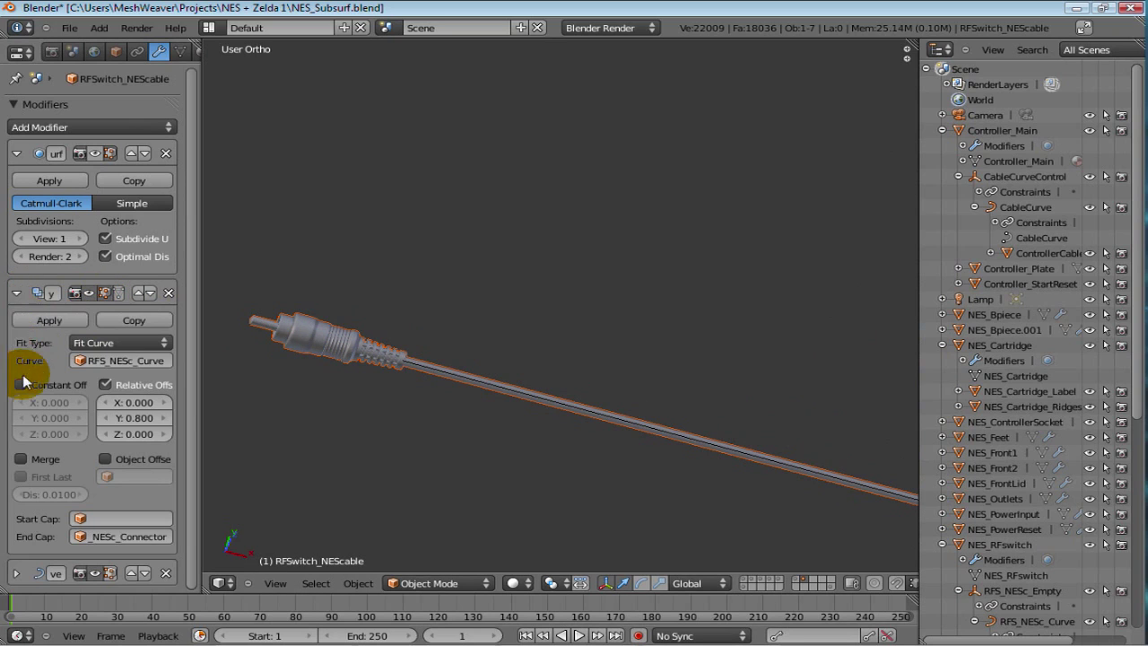
left_click(17, 295)
- Select the RF switch body and examine the recessed slot on its upper face up close
middle_click_drag(585, 428, 579, 423)
scroll(637, 429, "down", 2)
scroll(637, 430, "down", 1)
middle_click_drag(757, 458, 634, 409, "shift")
scroll(621, 423, "up", 3)
middle_click_drag(734, 480, 607, 350, "shift")
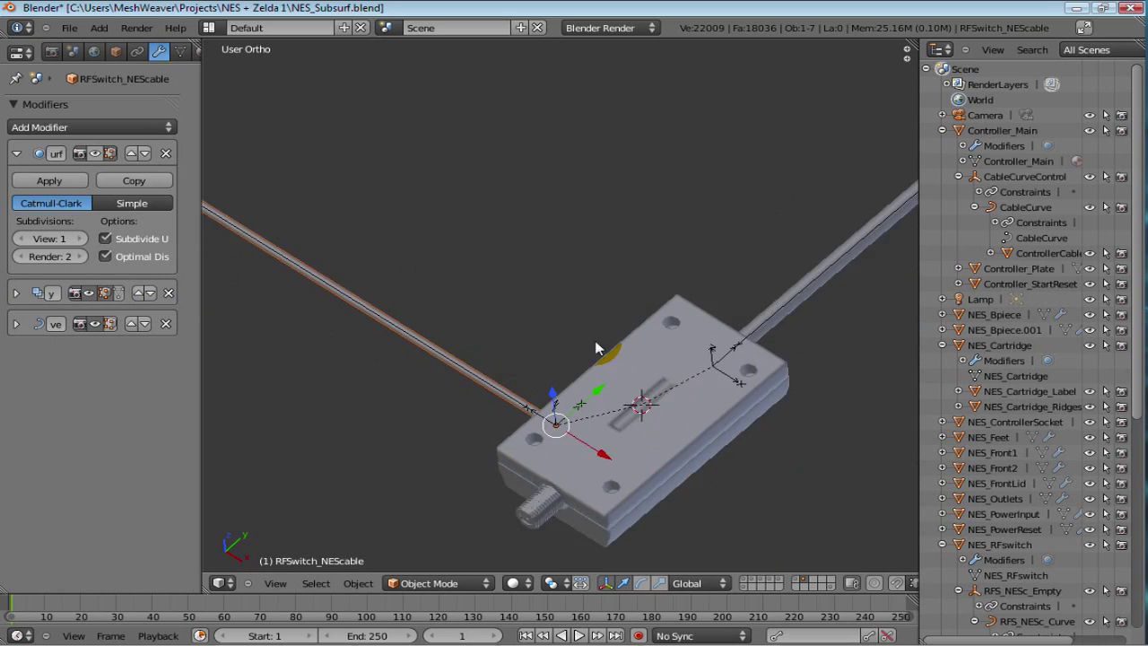
scroll(551, 333, "up", 3)
scroll(556, 375, "up", 2)
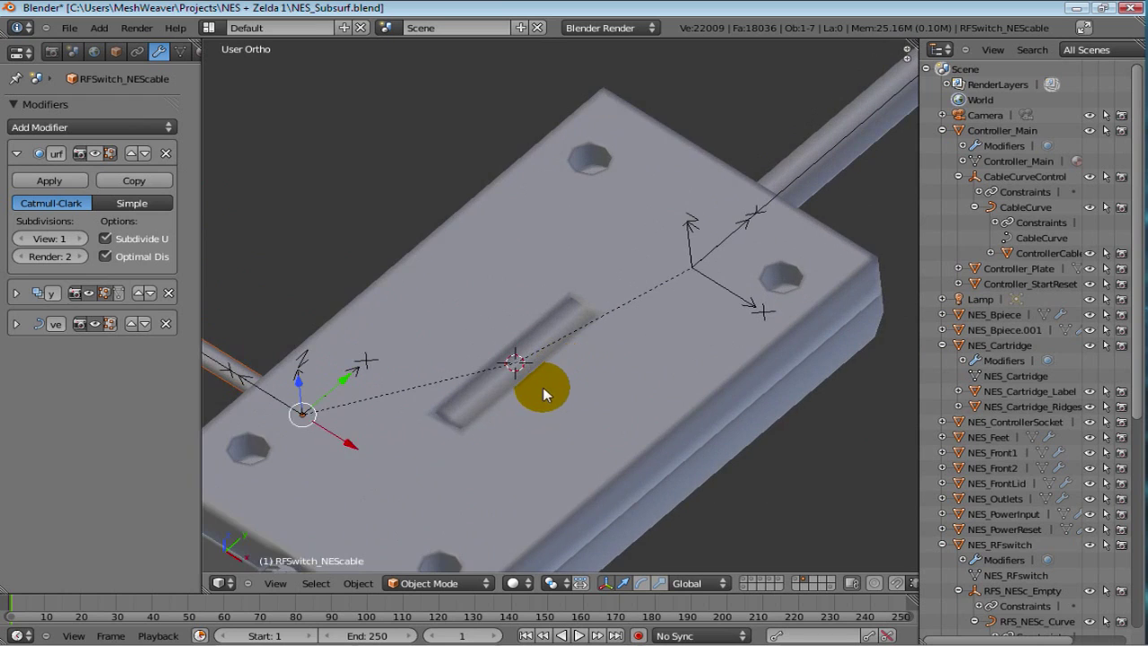
right_click(551, 398)
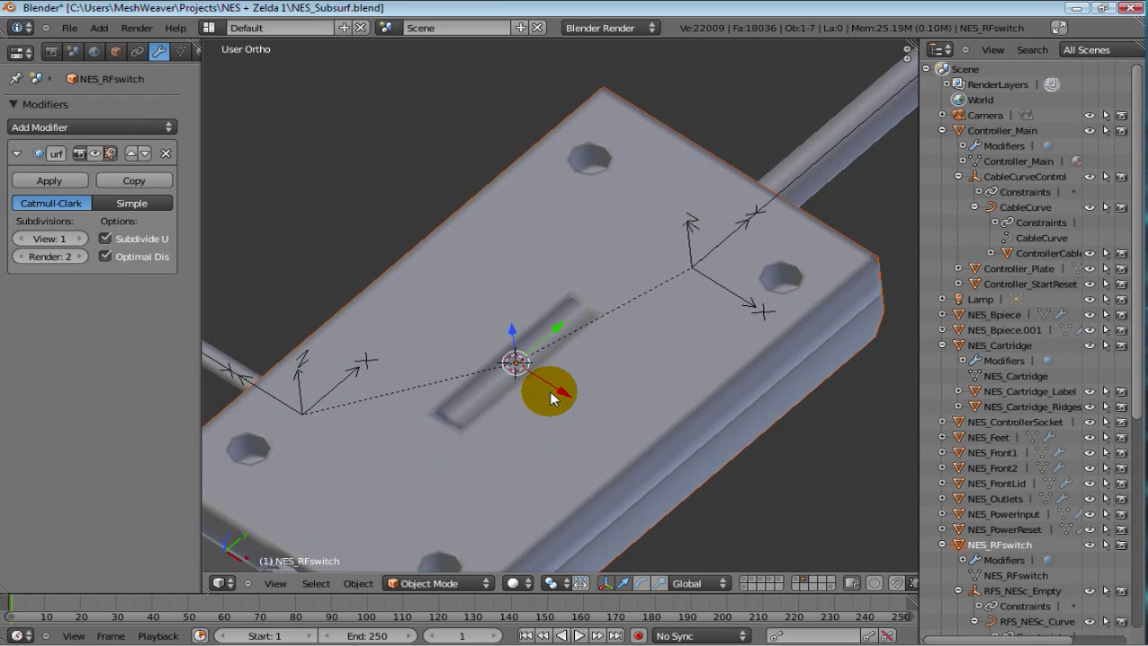
scroll(551, 397, "up", 1)
- Enter Edit Mode on the RF switch, deselect all its geometry and examine the mesh around the slot
key("Tab")
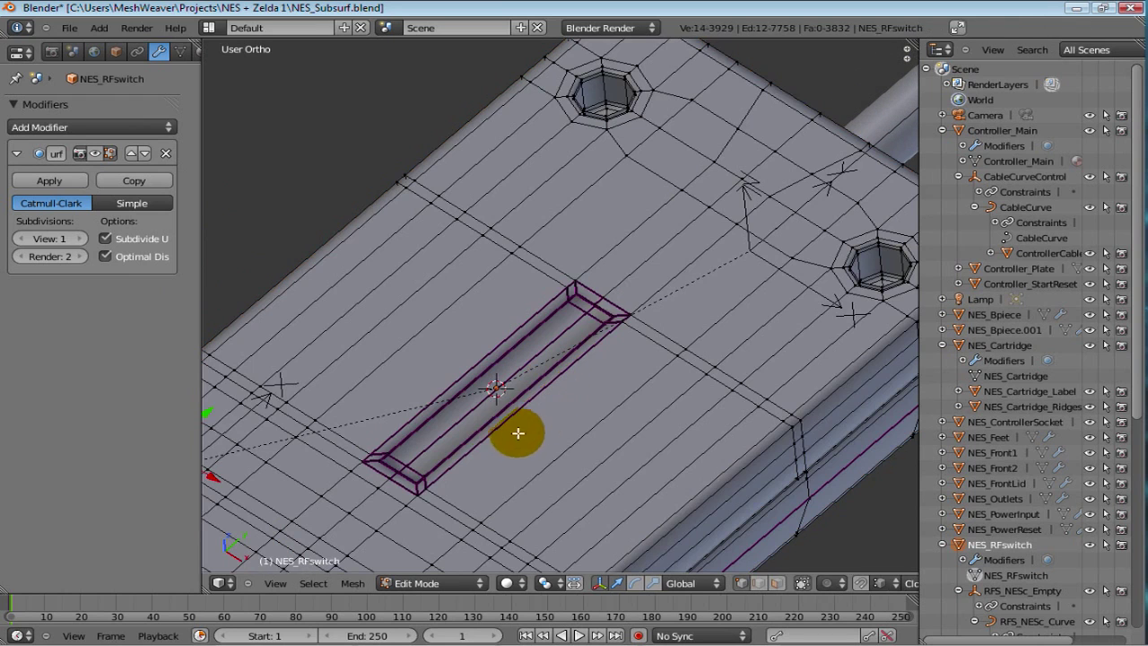
mouse_move(563, 392)
middle_mouse_down()
mouse_move(569, 359)
mouse_move(548, 383)
middle_mouse_up()
middle_click_drag(724, 236, 581, 326, "shift")
scroll(581, 327, "down", 1)
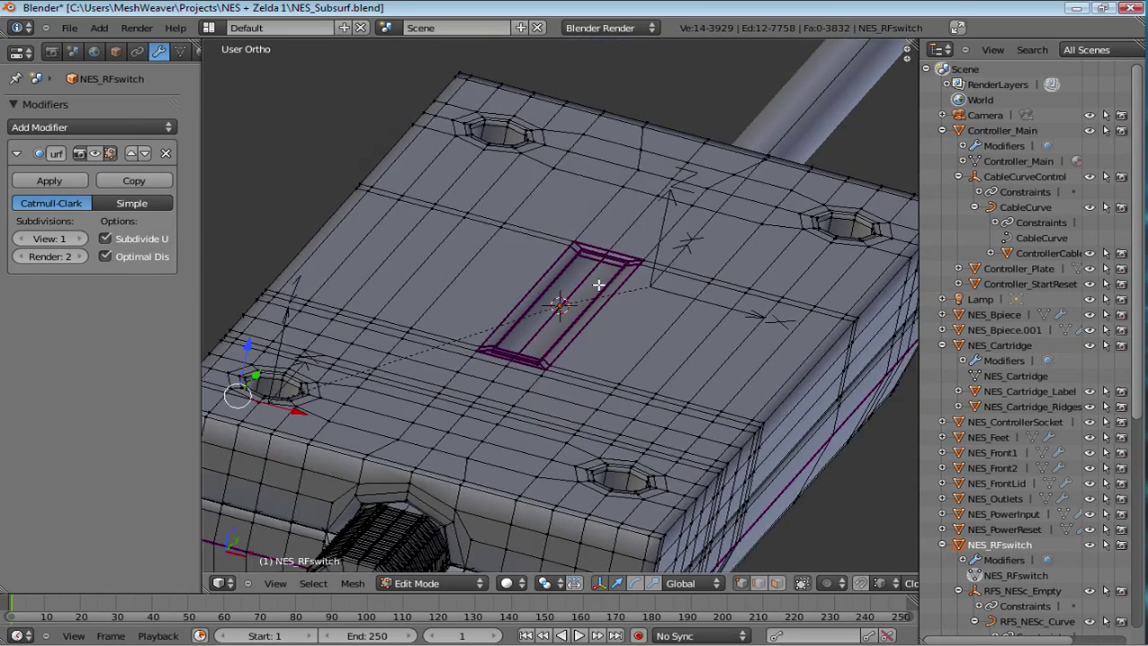
scroll(539, 390, "down", 2)
key("a")
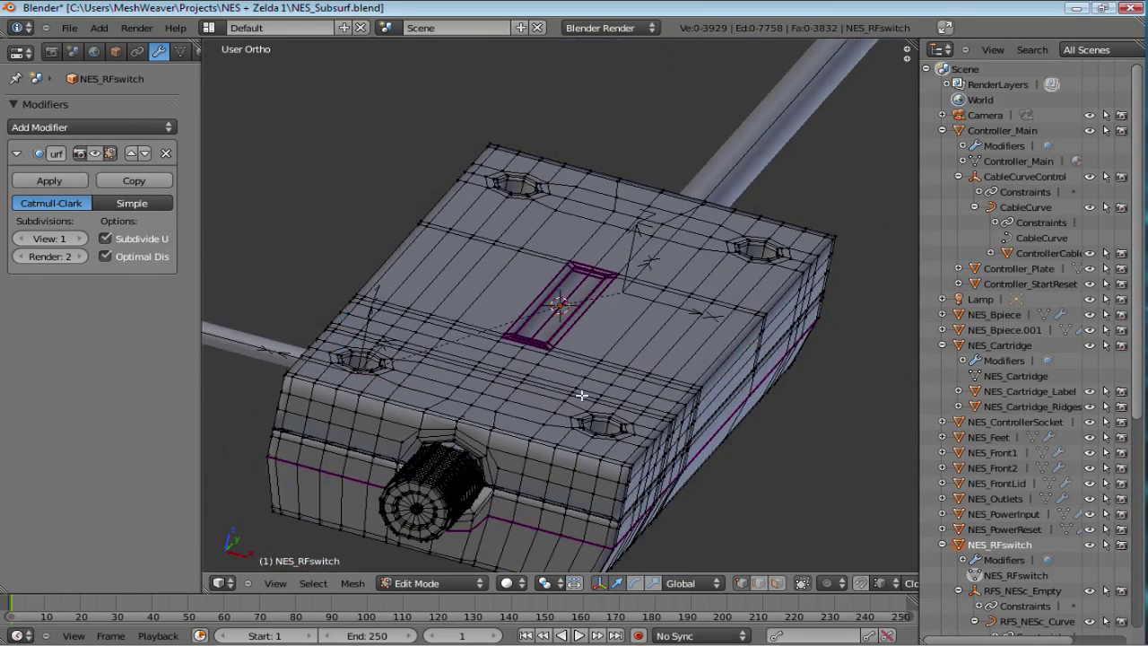
scroll(636, 363, "up", 4)
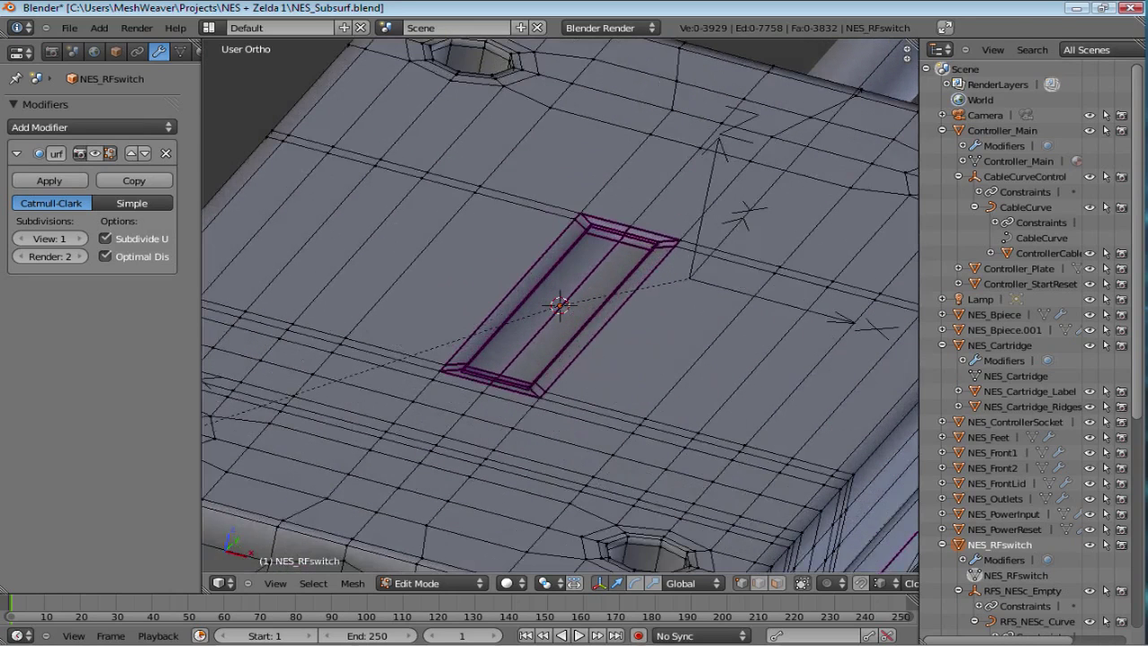
- Return to Object Mode and toggle the viewport display of the RF switch's Subdivision Surface modifier
key("Tab")
left_click(94, 153)
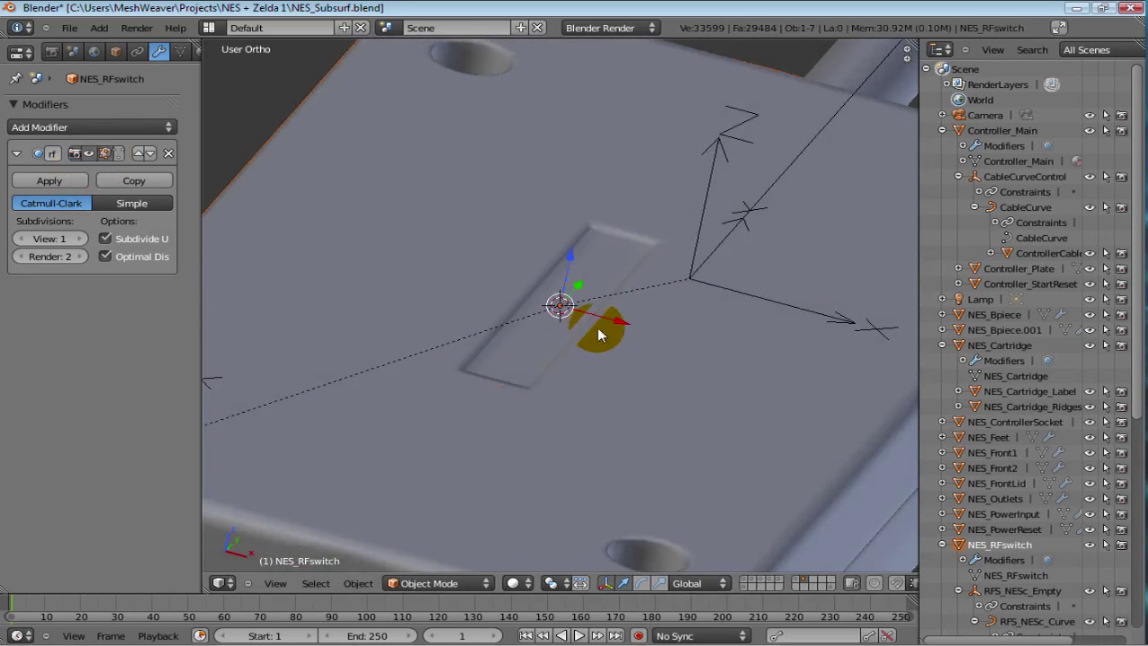
scroll(601, 335, "down", 1)
scroll(599, 335, "down", 2)
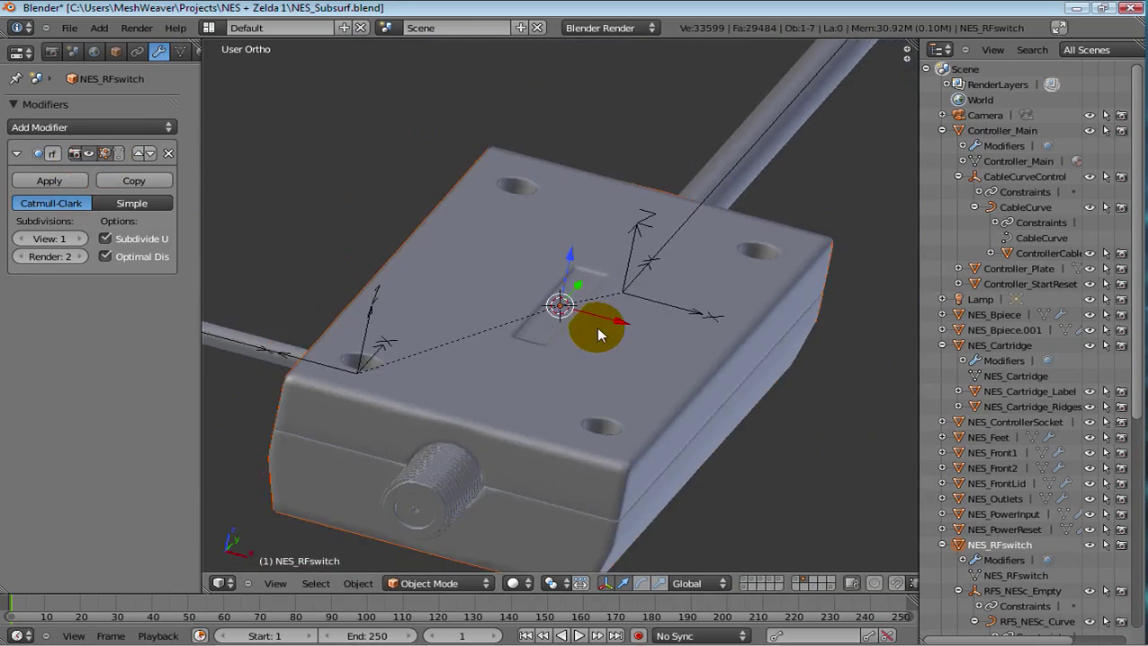
- Examine the recessed slot on the smoothed RF switch body from near and far
scroll(599, 334, "up", 5)
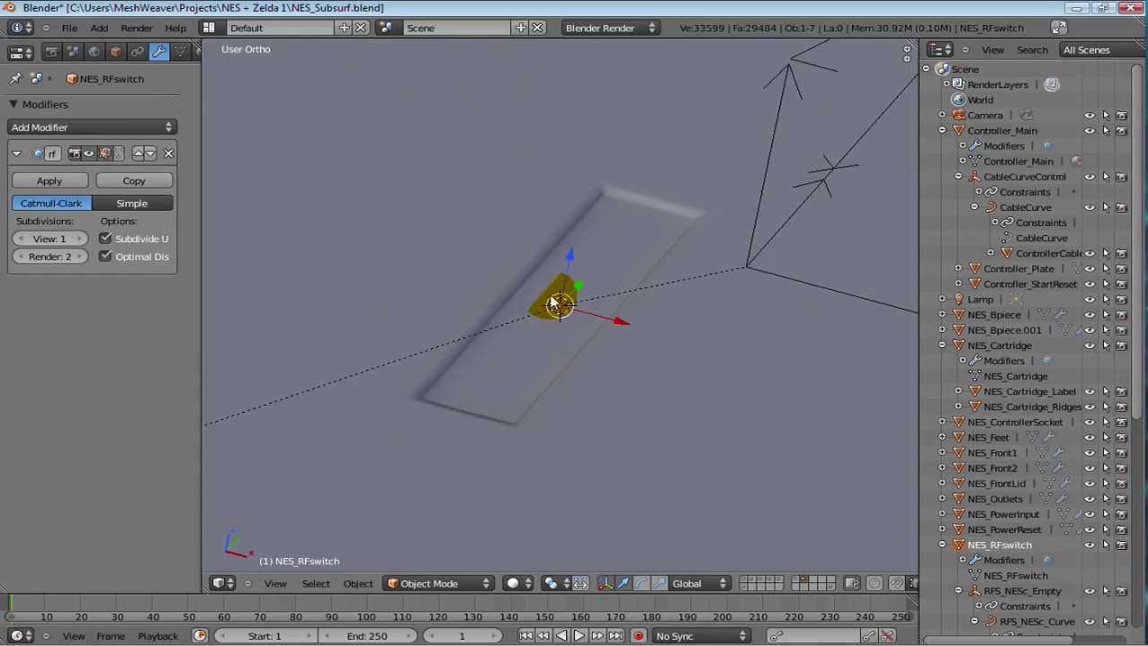
scroll(669, 252, "down", 6)
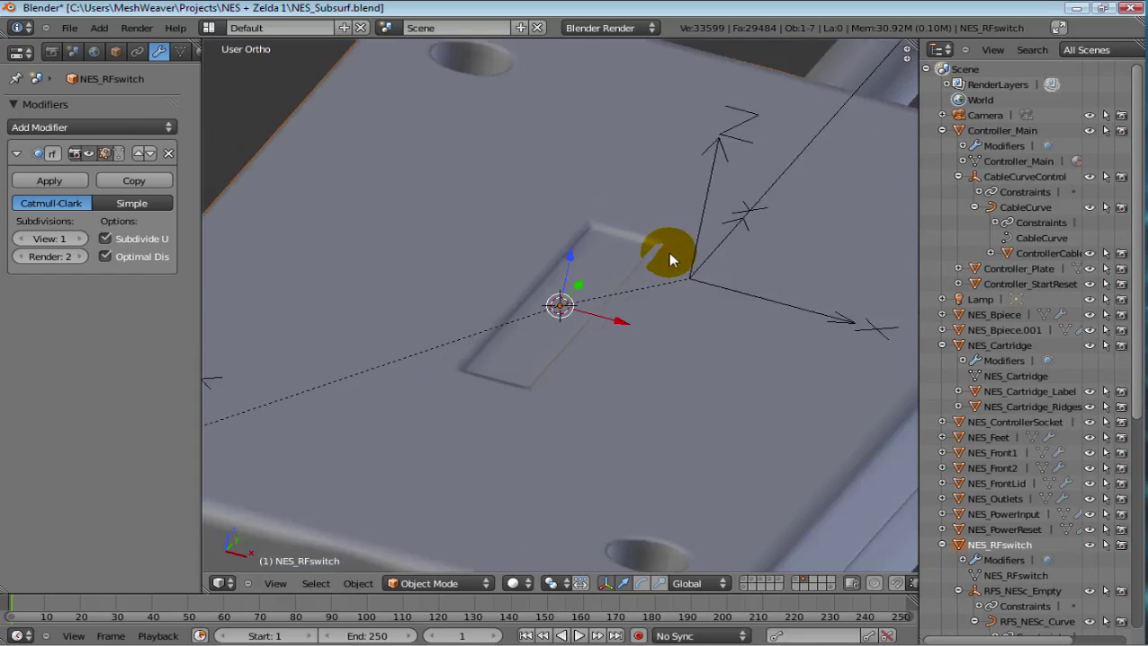
scroll(669, 252, "down", 3)
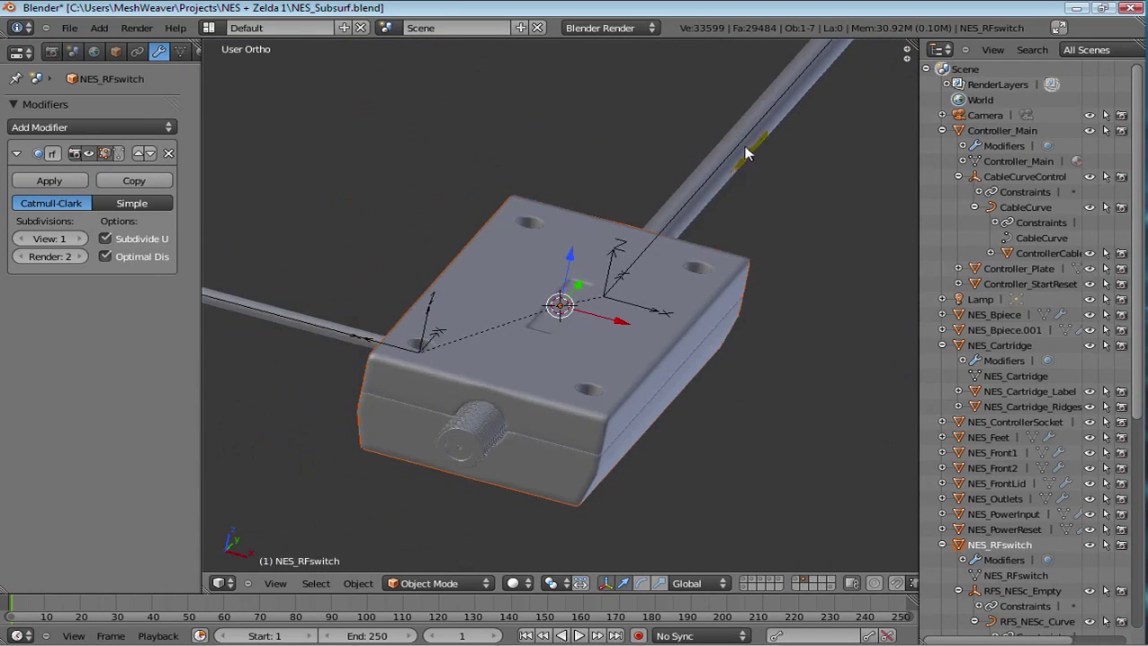
scroll(718, 211, "down", 1)
scroll(721, 206, "down", 3)
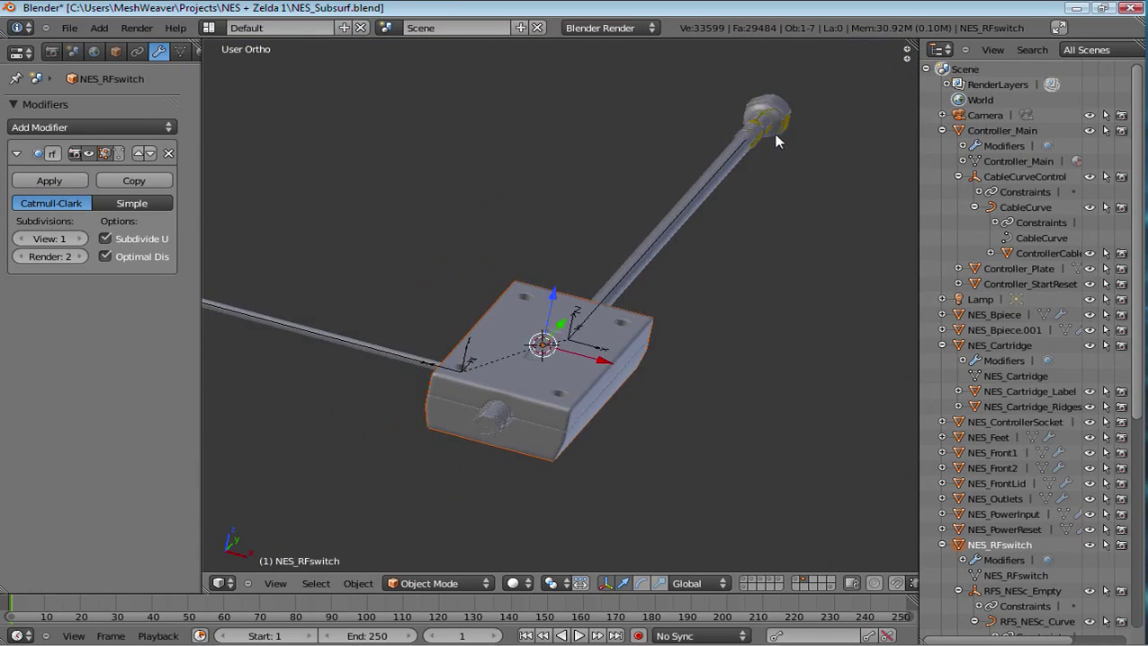
- Examine the hexagonal connector at the end of the RF switch's TV cable
middle_click_drag(742, 188, 572, 321)
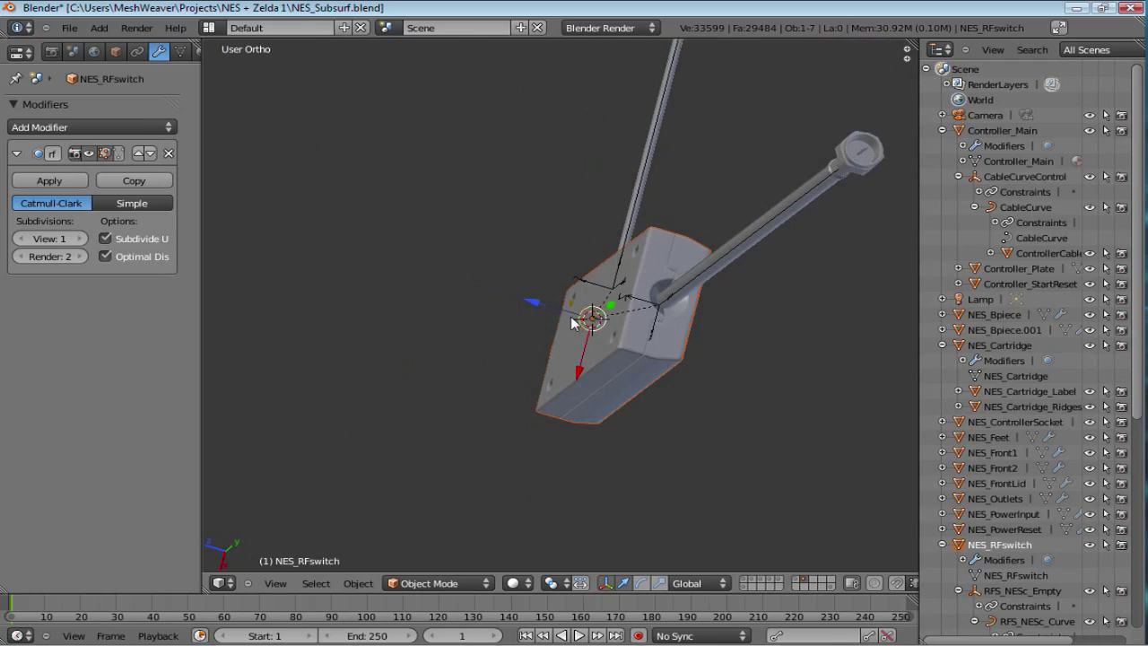
middle_click_drag(790, 263, 534, 341, "shift")
scroll(623, 322, "up", 4)
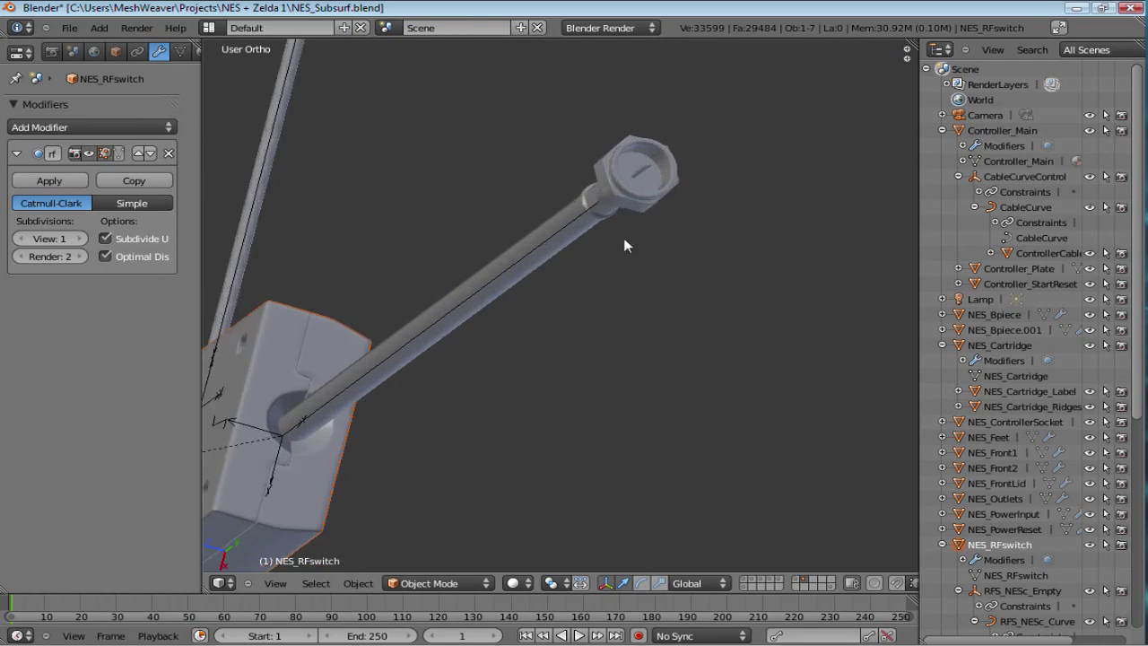
middle_click_drag(653, 193, 564, 234)
- Select the NES cable at its plug and frame the whole cable in the view
mouse_move(310, 246)
middle_mouse_down()
mouse_move(533, 341)
mouse_move(794, 541)
mouse_move(768, 86)
mouse_move(725, 320)
mouse_move(626, 543)
mouse_move(600, 61)
mouse_move(604, 175)
mouse_move(607, 154)
mouse_move(516, 255)
mouse_move(508, 209)
mouse_move(542, 241)
middle_mouse_up()
right_click(544, 243)
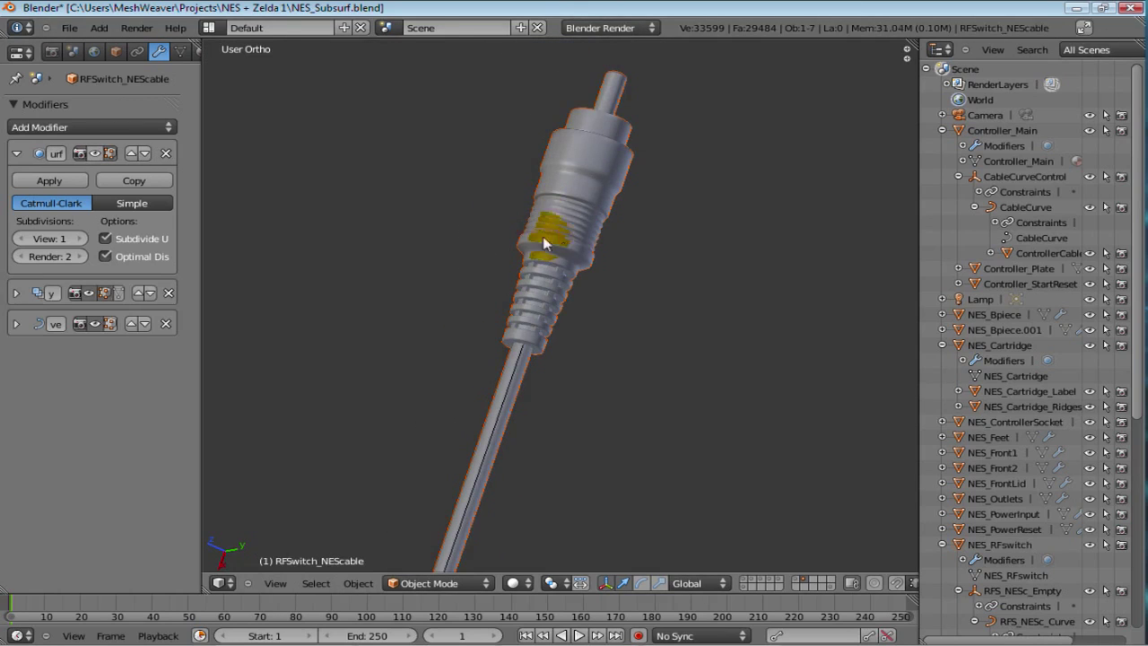
key("KP_Decimal")
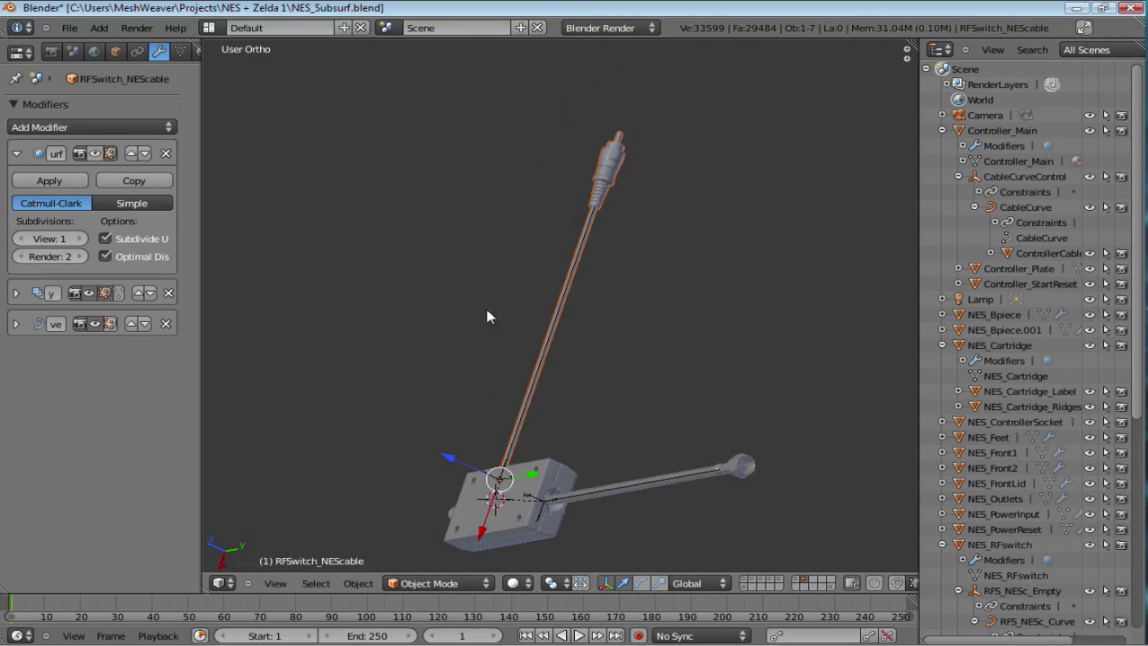
middle_click_drag(559, 347, 574, 517)
- Select the RF switch body and examine its threaded connector from several distances
right_click(704, 511)
middle_click_drag(632, 400, 559, 477)
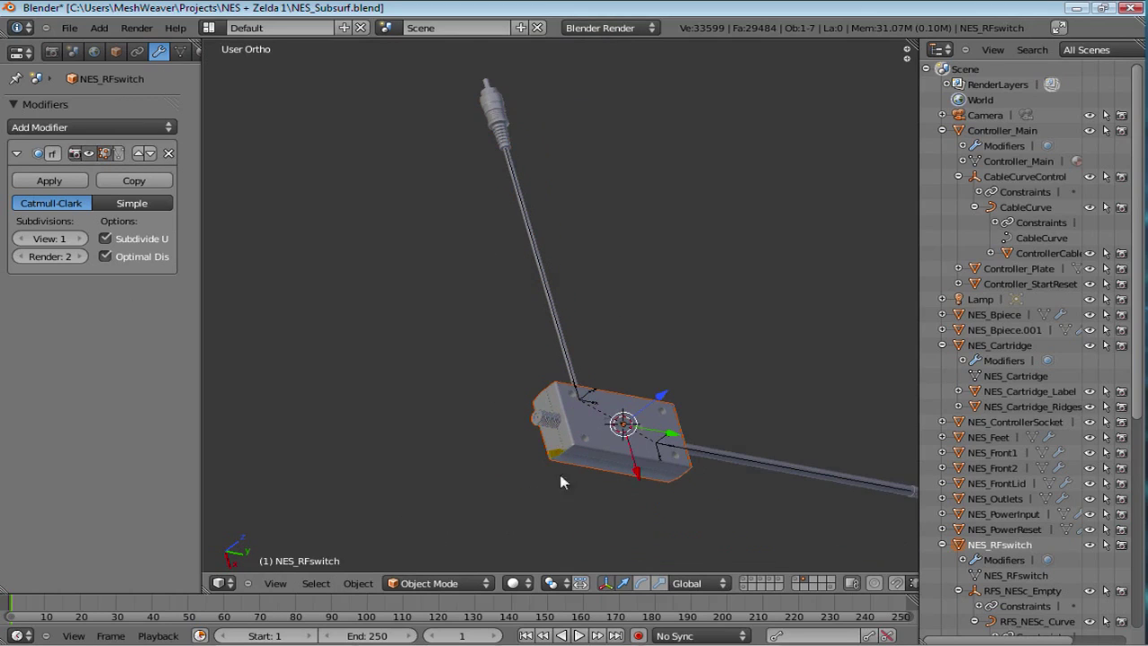
scroll(556, 491, "up", 3)
middle_click_drag(565, 520, 523, 366)
scroll(513, 433, "up", 3)
scroll(523, 366, "up", 2)
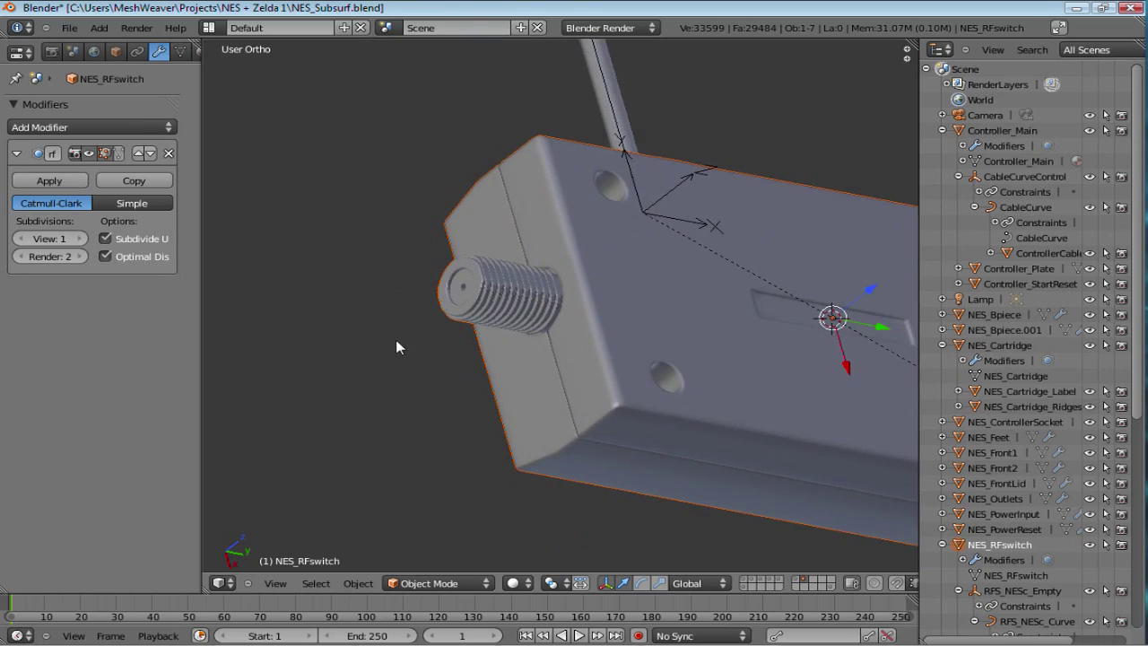
scroll(396, 339, "up", 5)
middle_click_drag(513, 304, 634, 301, "shift")
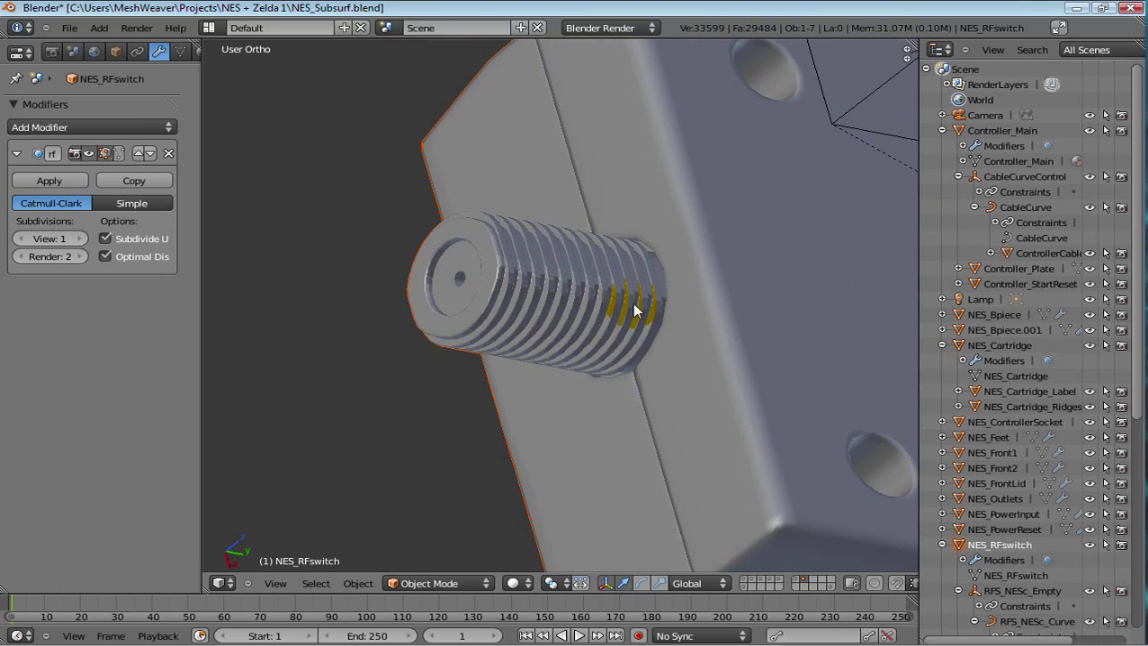
scroll(597, 287, "down", 1)
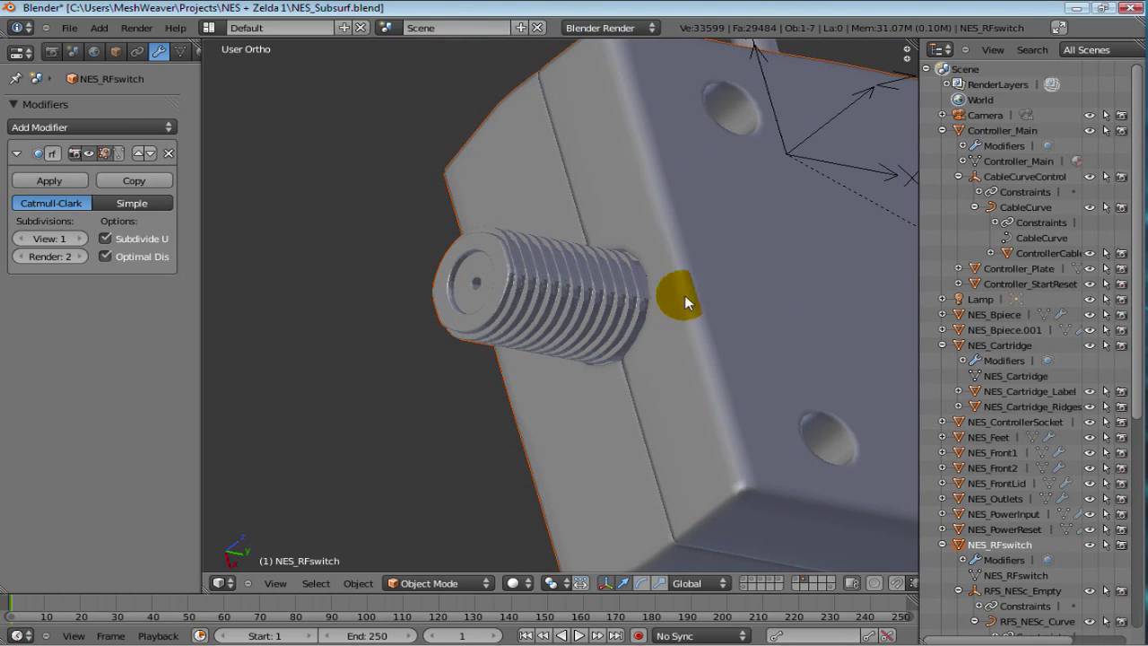
scroll(560, 291, "down", 3)
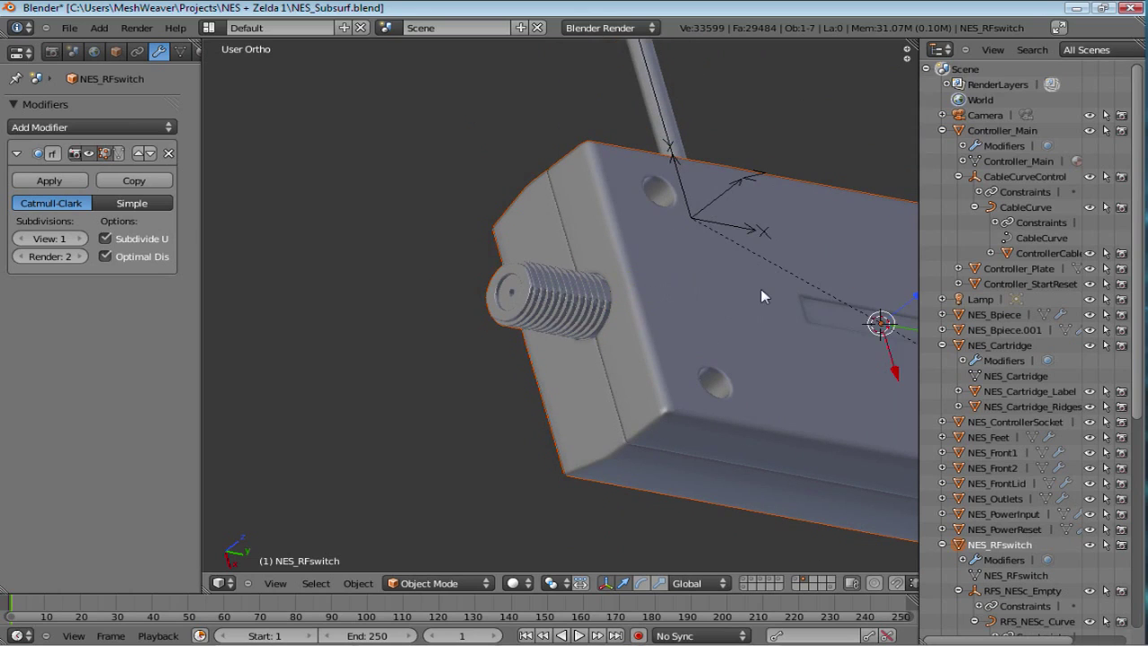
- Turn off the RF switch body's subdivision modifier in the viewport and deselect everything with both cables in view
scroll(664, 296, "down", 4)
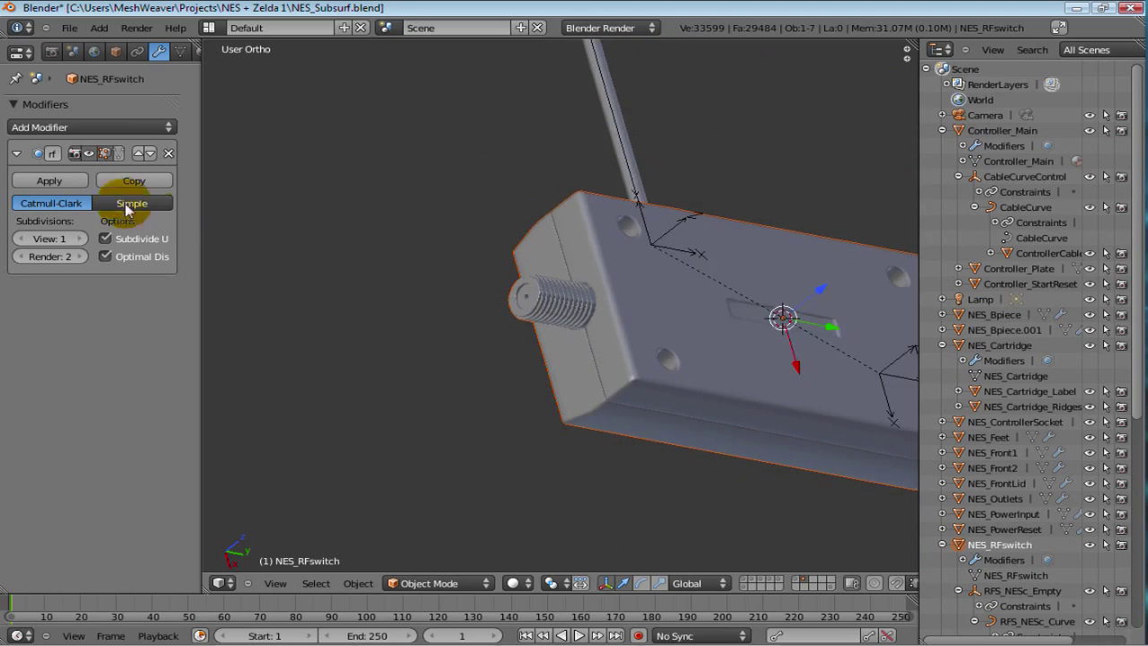
left_click(84, 156)
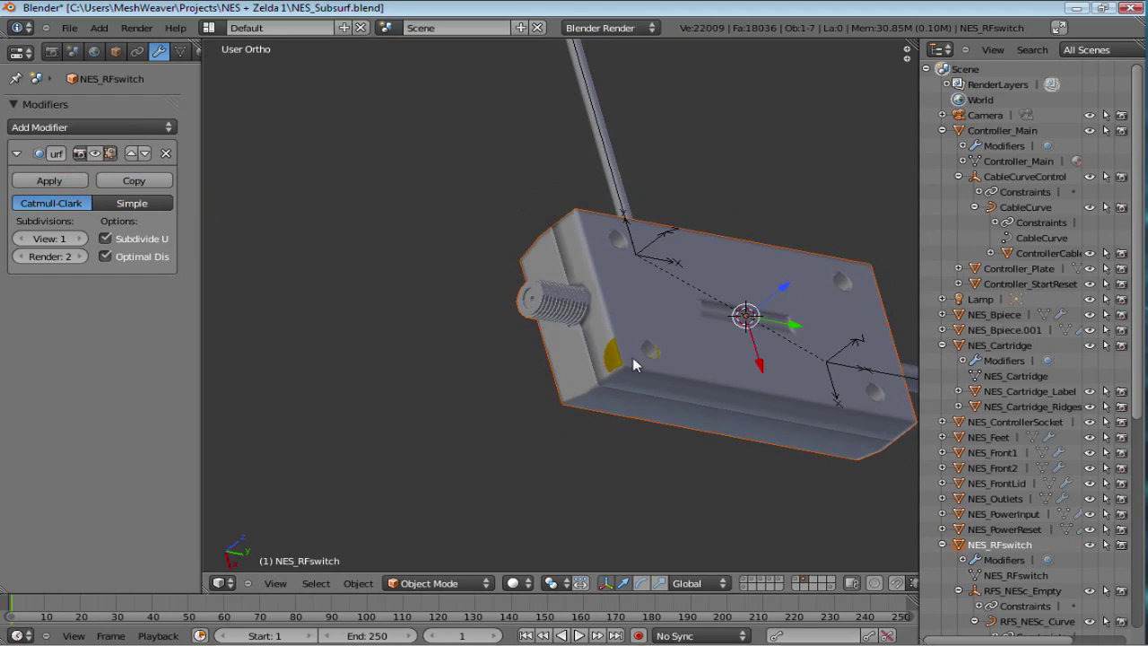
scroll(636, 359, "down", 3)
middle_click_drag(787, 396, 731, 280)
middle_click_drag(315, 363, 295, 388, "shift")
scroll(418, 356, "down", 2)
key("a")
scroll(646, 350, "down", 2)
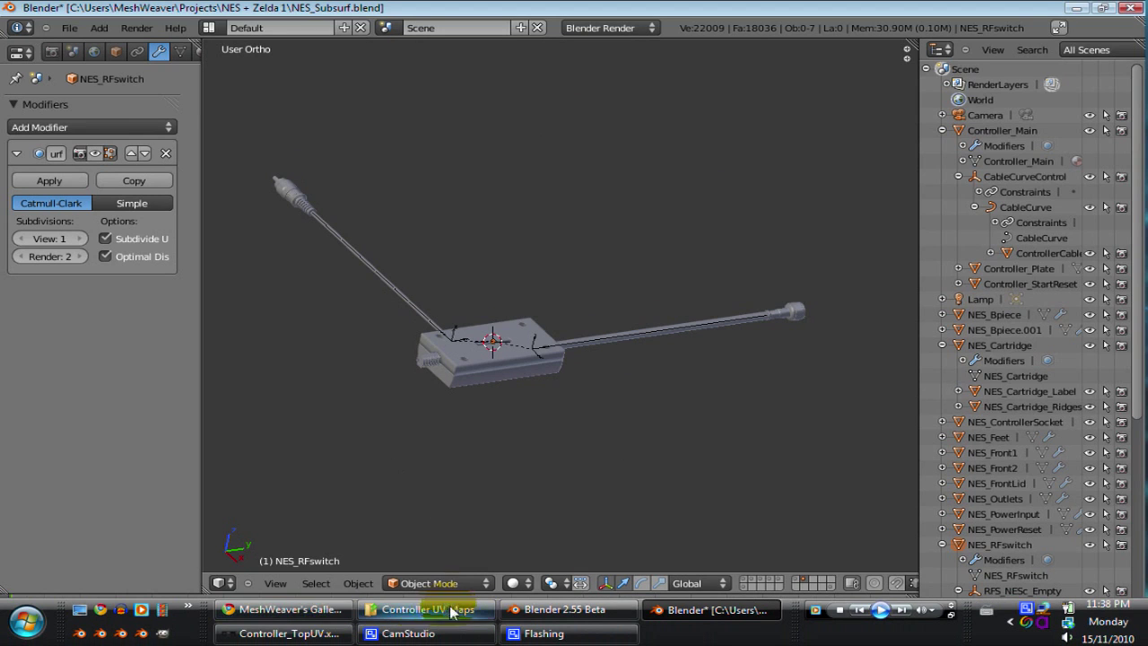
mouse_move(574, 405)
middle_mouse_down()
mouse_move(592, 410)
mouse_move(552, 411)
mouse_move(595, 366)
middle_mouse_up()
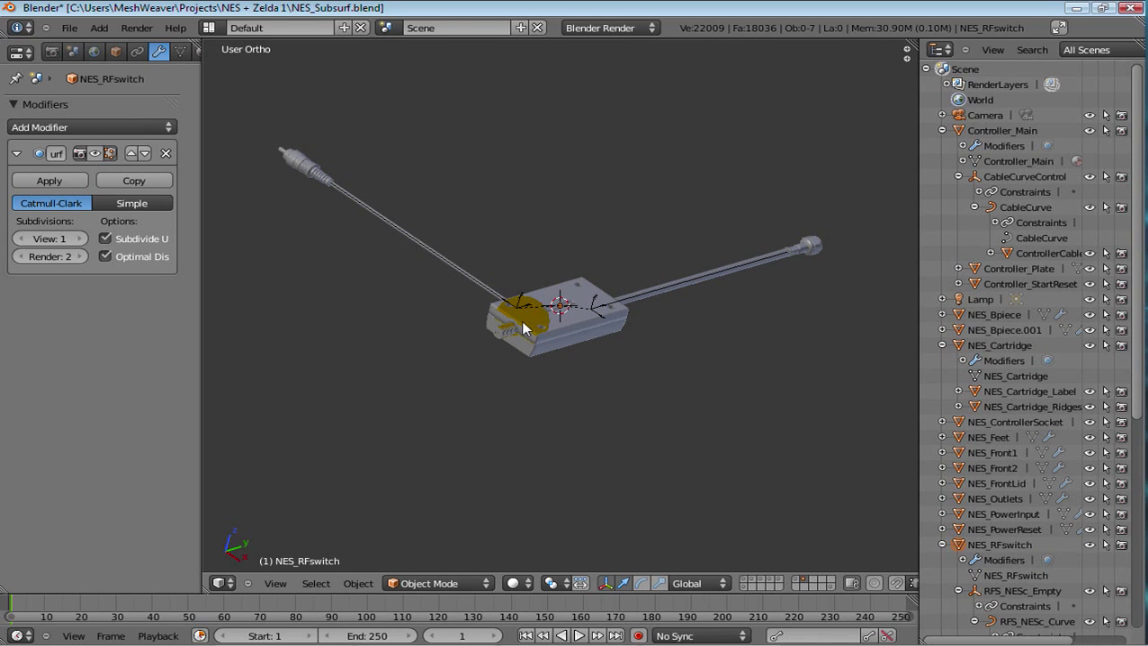
middle_click_drag(584, 302, 517, 296)
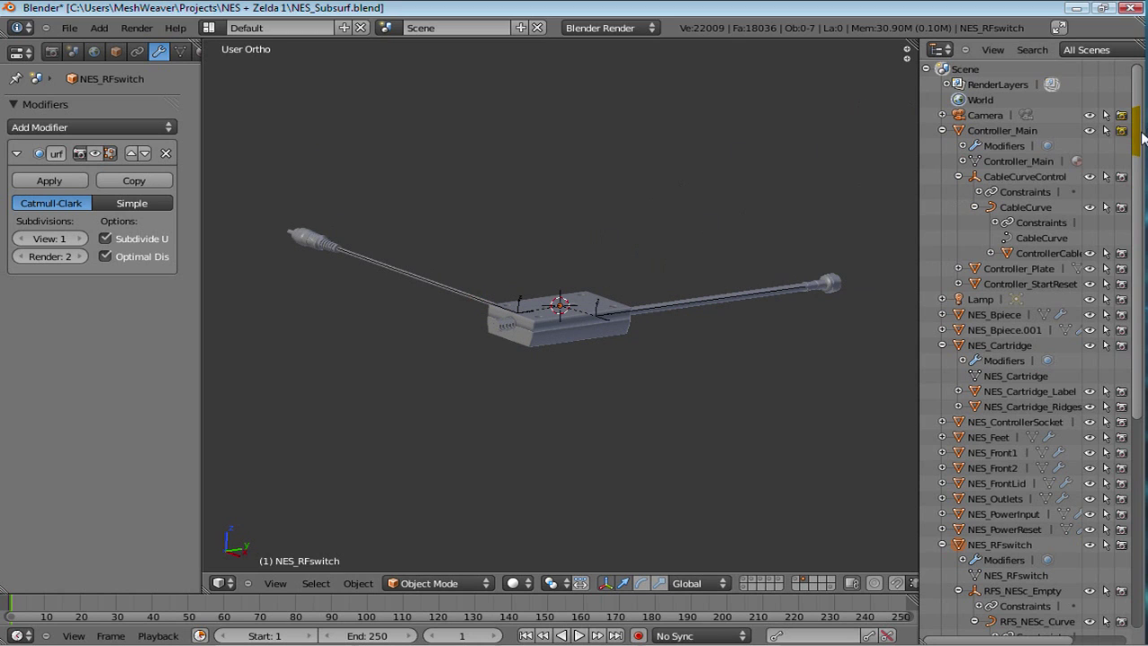
- Look through the controller objects in the outliner and briefly expand the ControllerCable entry to view its mesh, constraints and modifiers
scroll(1139, 139, "down", 5)
scroll(1139, 139, "up", 3)
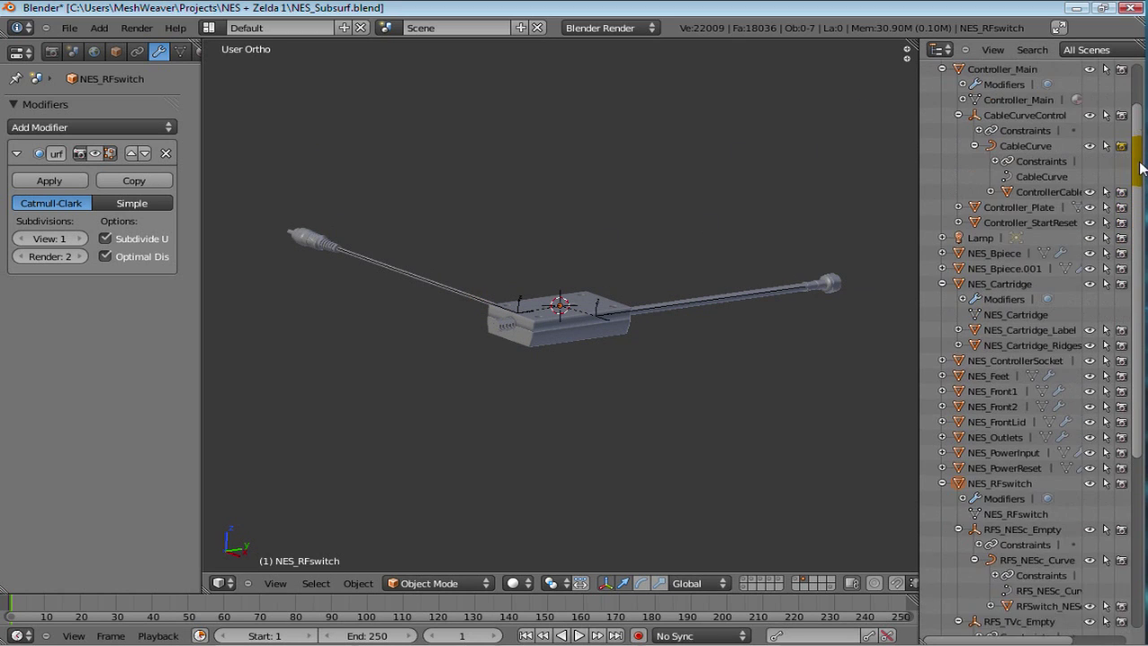
scroll(1139, 139, "up", 3)
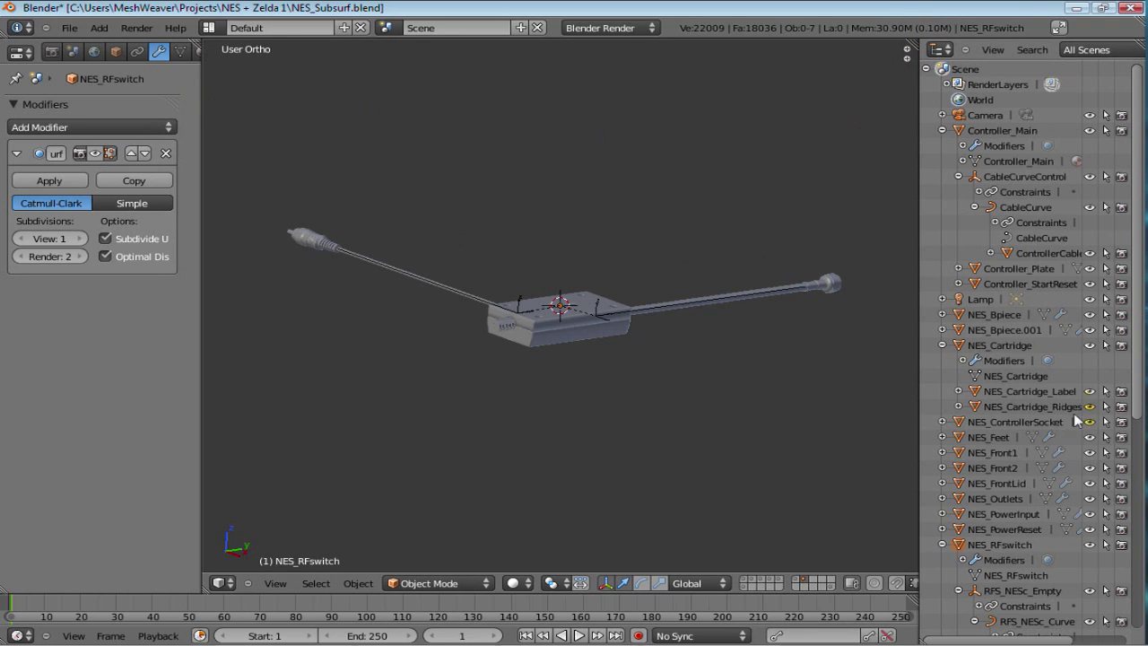
scroll(1069, 431, "down", 3)
scroll(1067, 422, "up", 3)
left_click(990, 254)
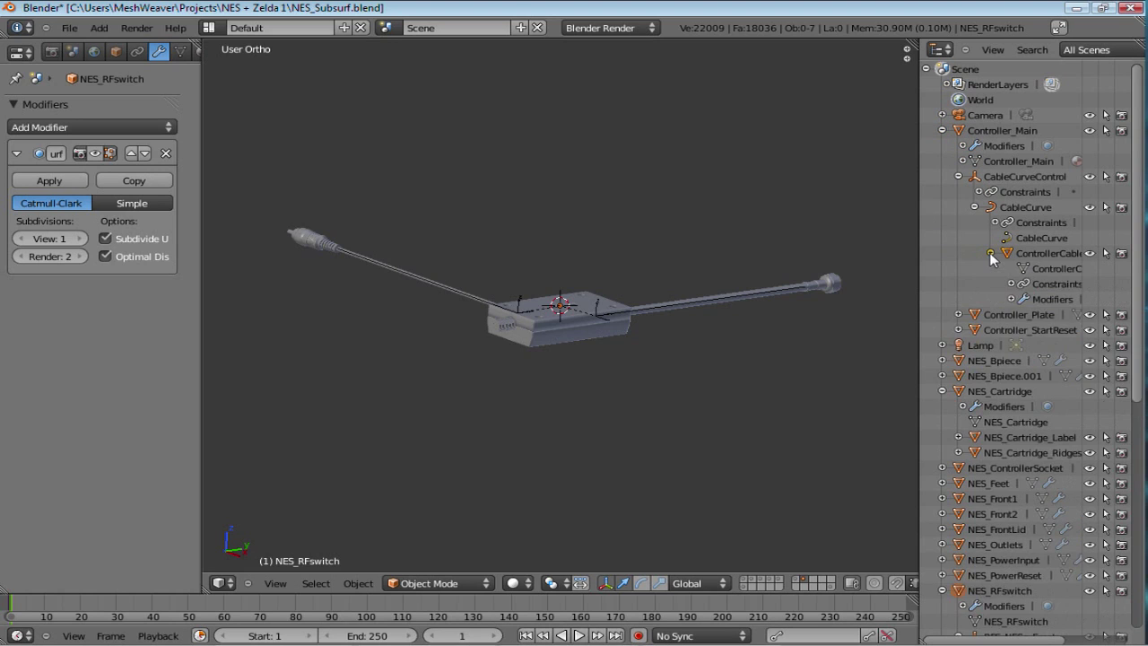
left_click(990, 254)
- Read through the outliner's object hierarchy, from the controller parts past the RF switch cable curves to the power cord
scroll(1030, 285, "down", 2)
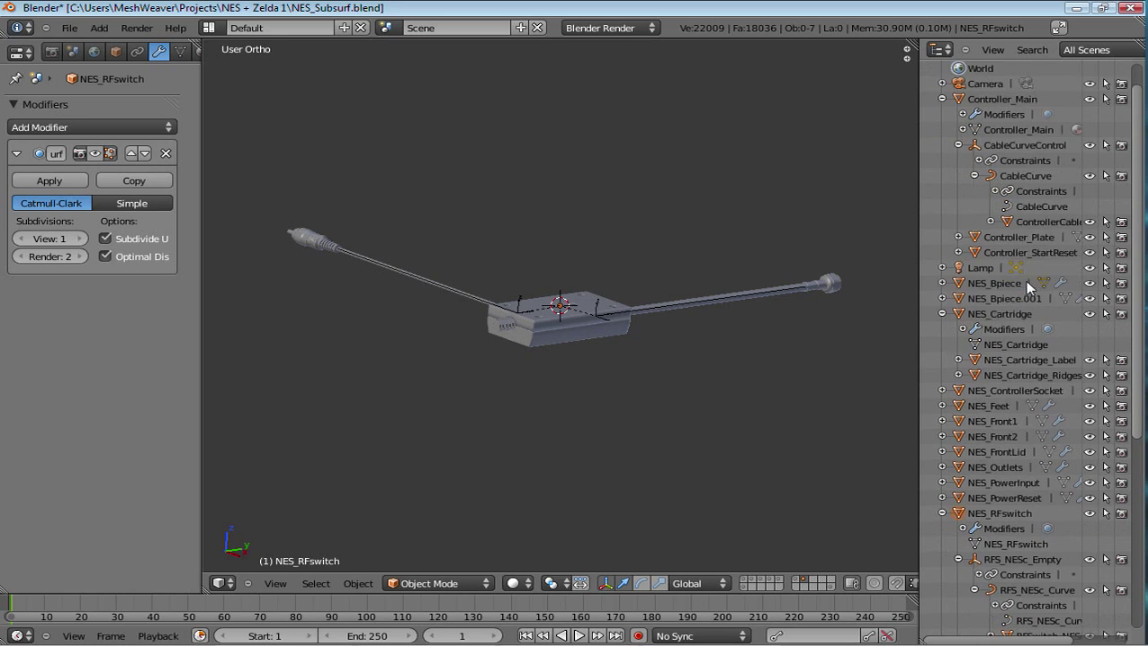
scroll(1030, 285, "down", 2)
scroll(1031, 287, "down", 4)
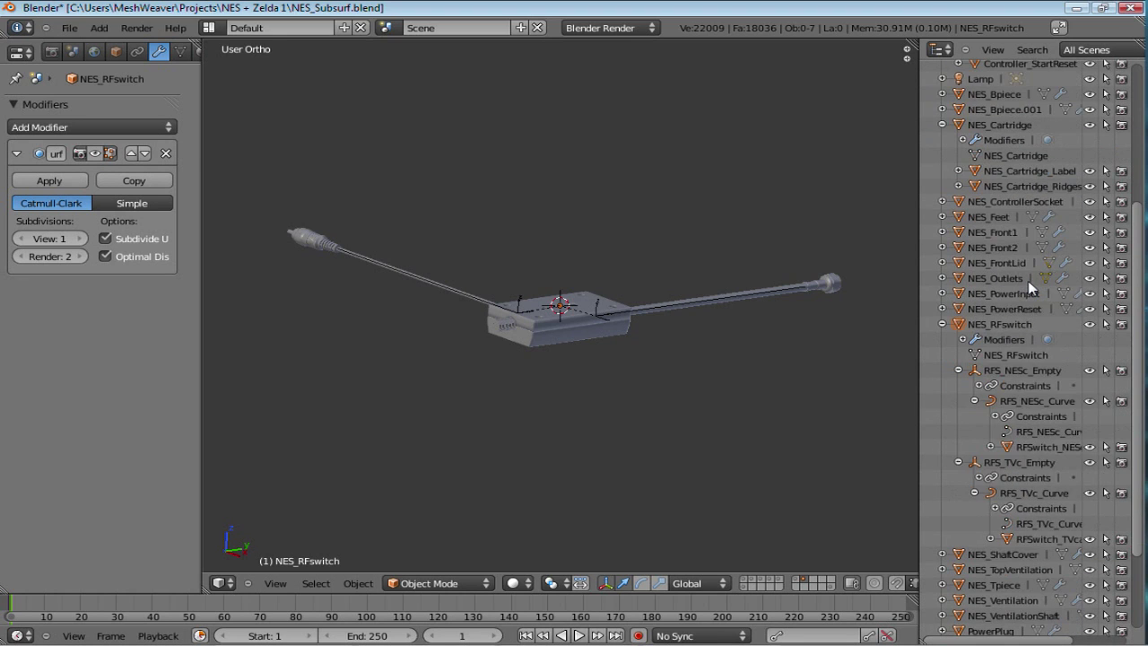
scroll(1029, 285, "down", 4)
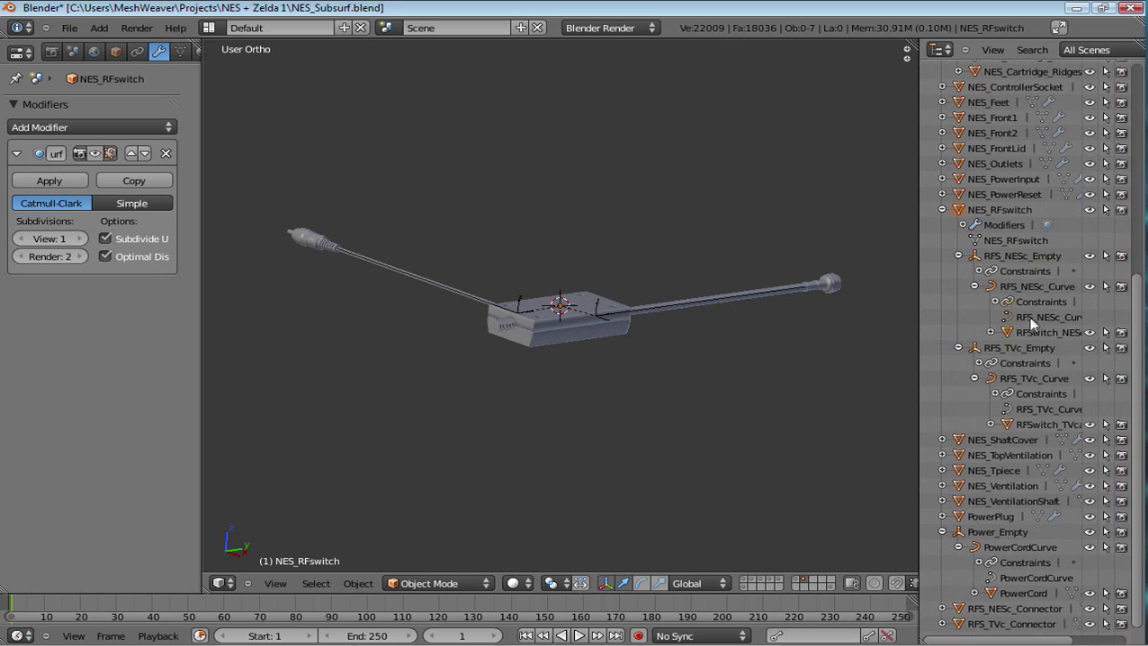
scroll(957, 356, "up", 3)
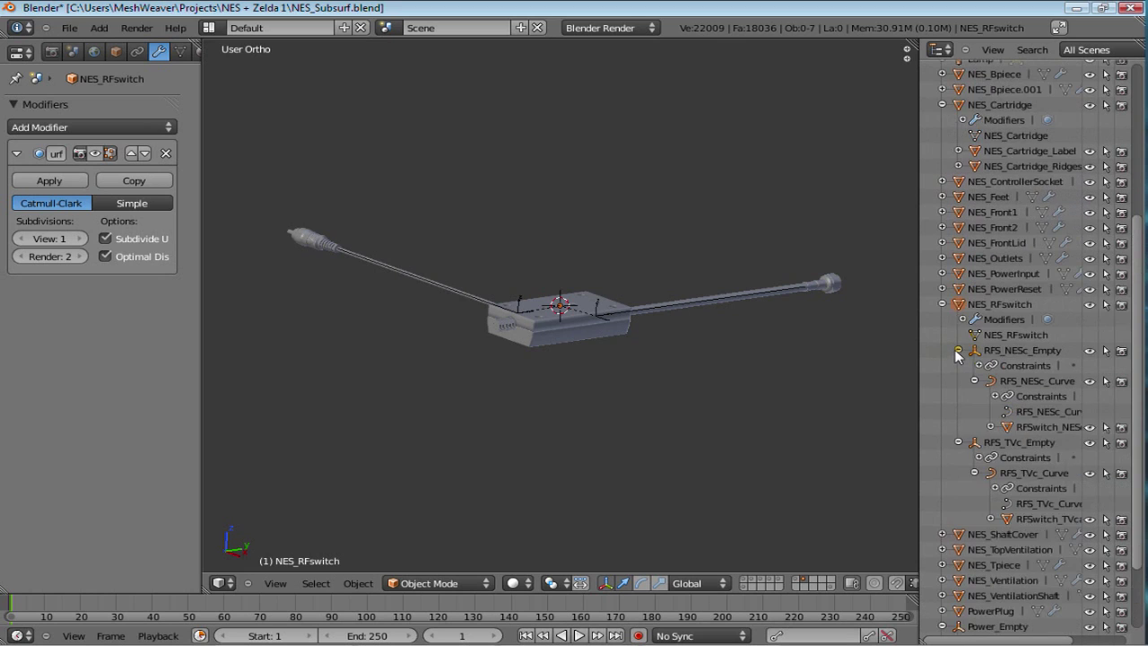
scroll(957, 355, "up", 2)
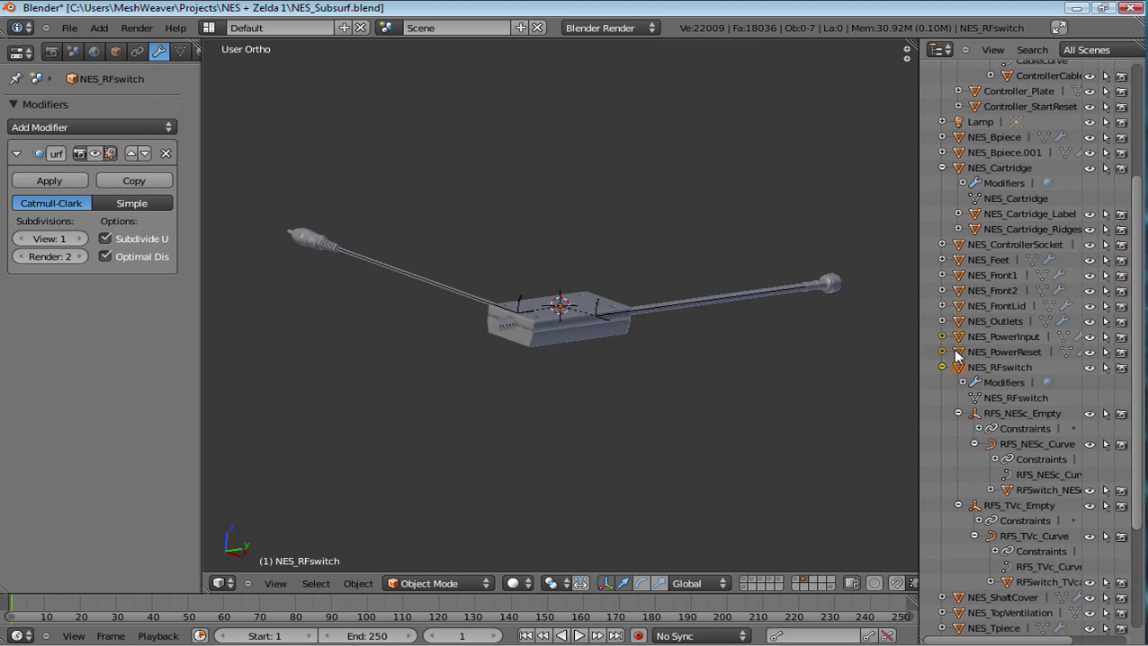
scroll(957, 355, "up", 4)
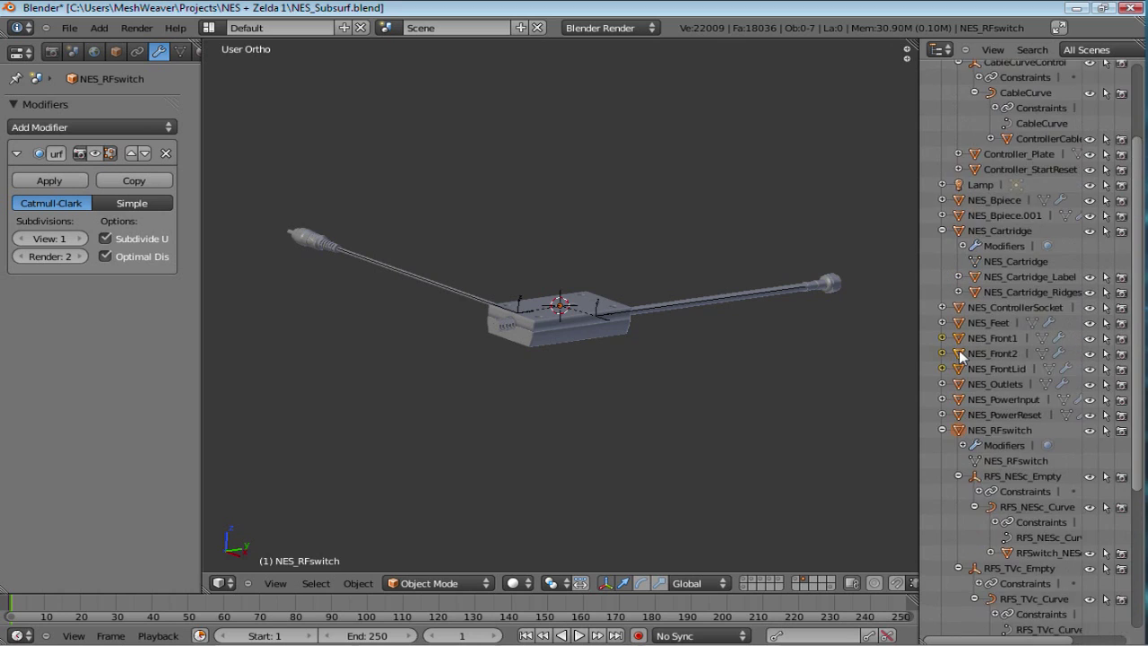
scroll(960, 355, "up", 2)
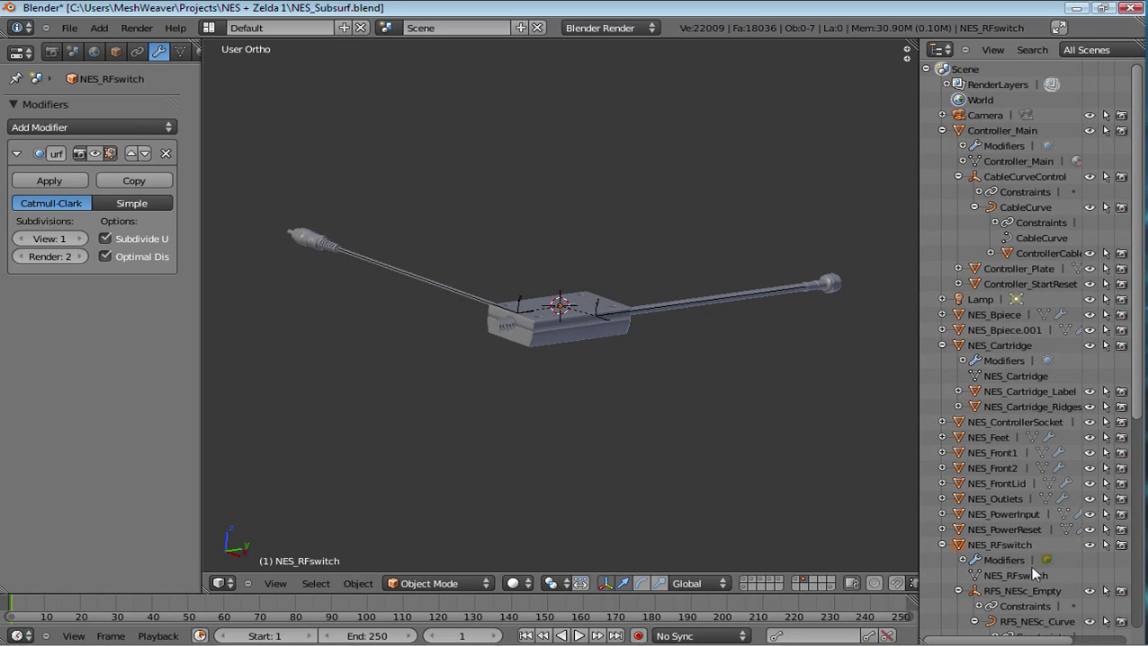
- Pick Controller_Main, ControllerCable, Controller_Plate and Controller_StartReset one after another in the outliner to review their modifiers
right_click(1011, 132)
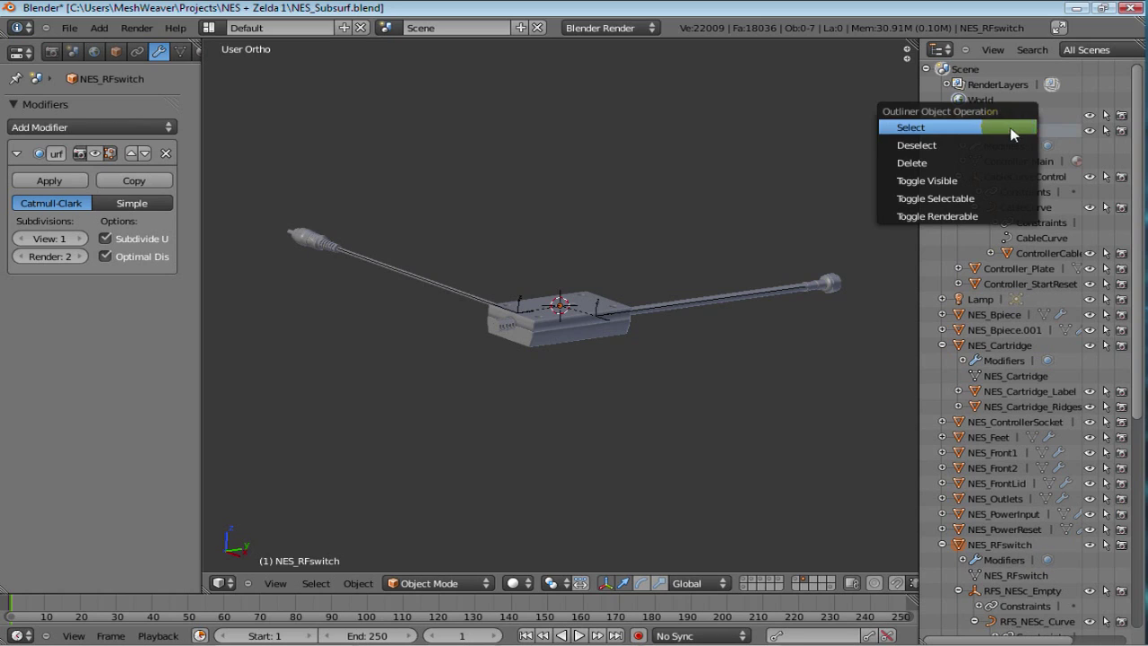
left_click(1015, 128)
left_click(1002, 132)
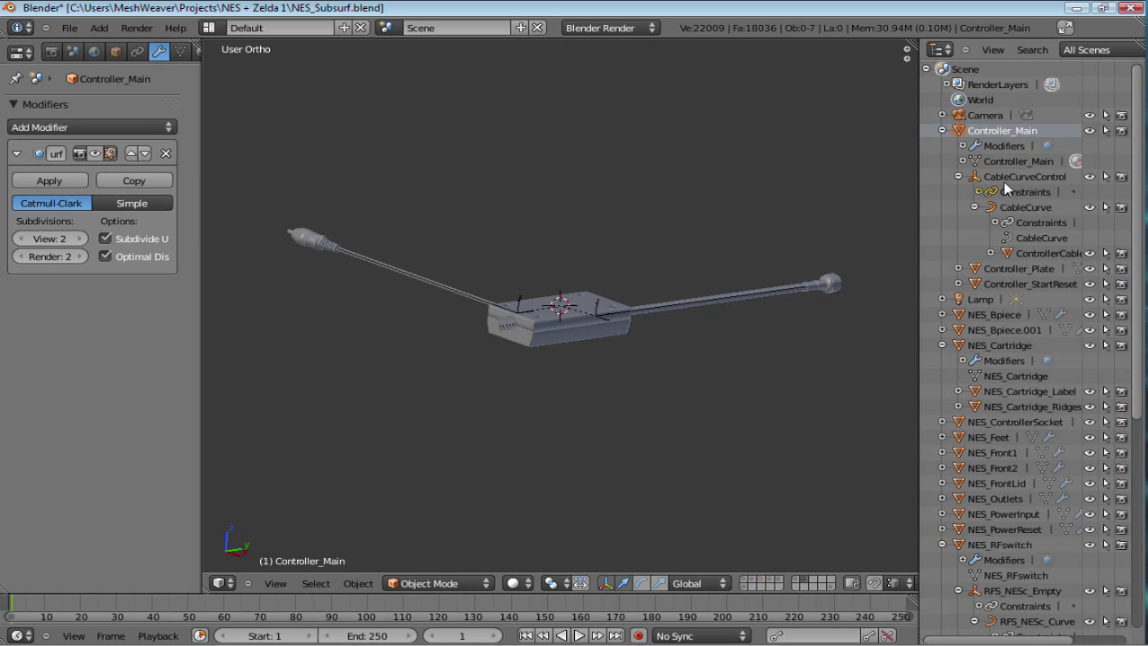
left_click(1038, 252)
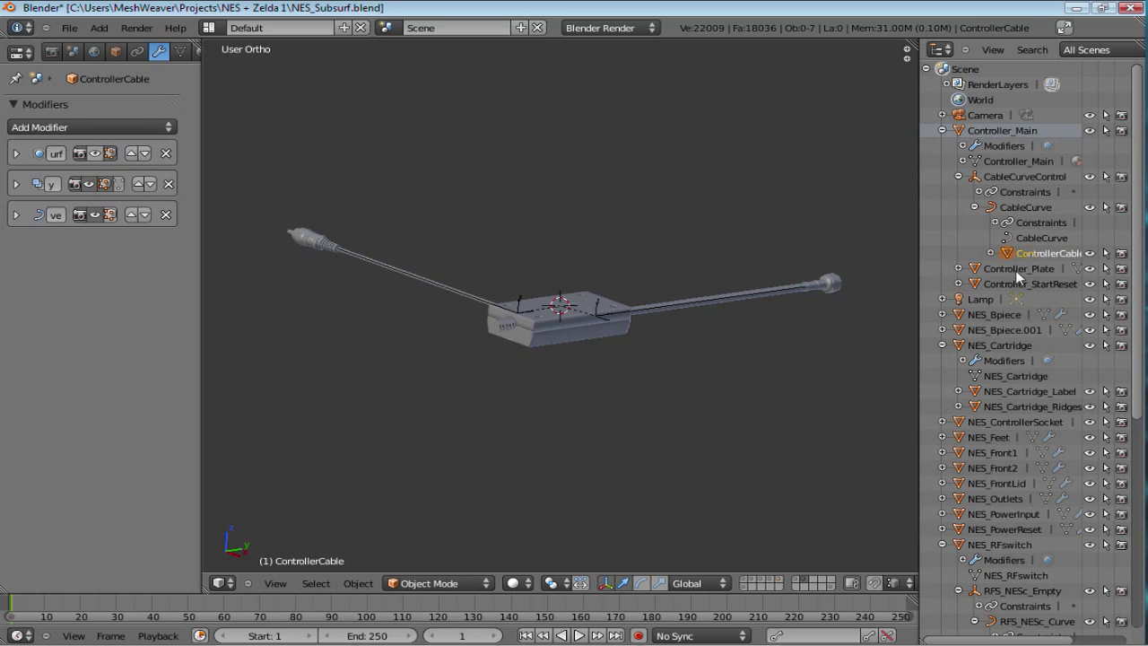
left_click(1015, 268)
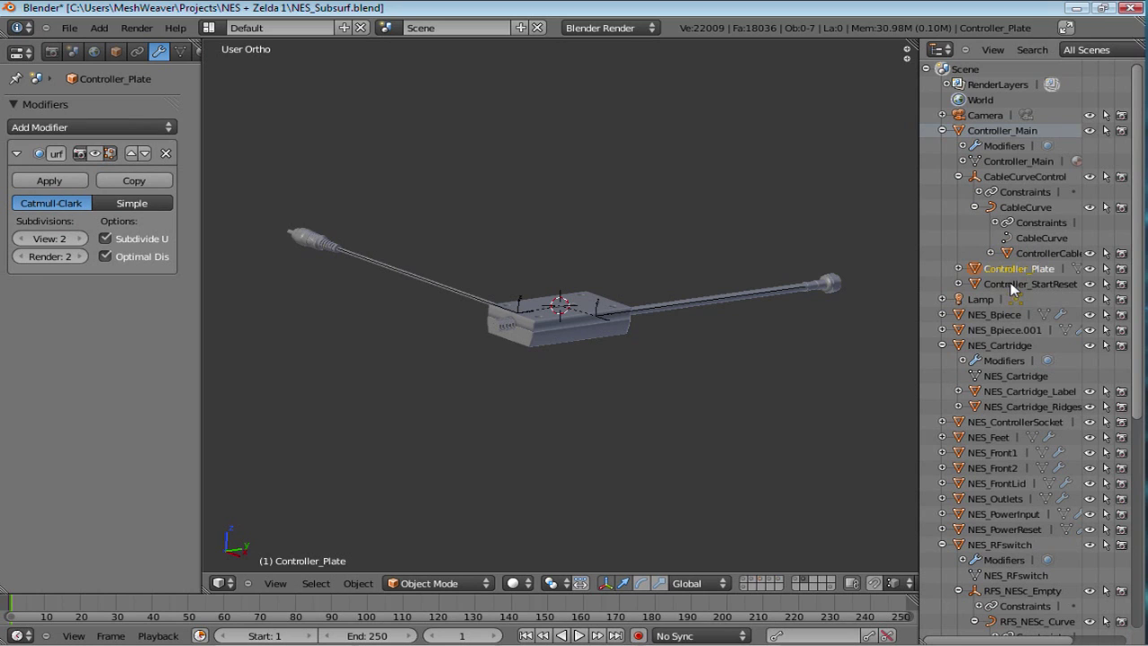
left_click(1011, 284)
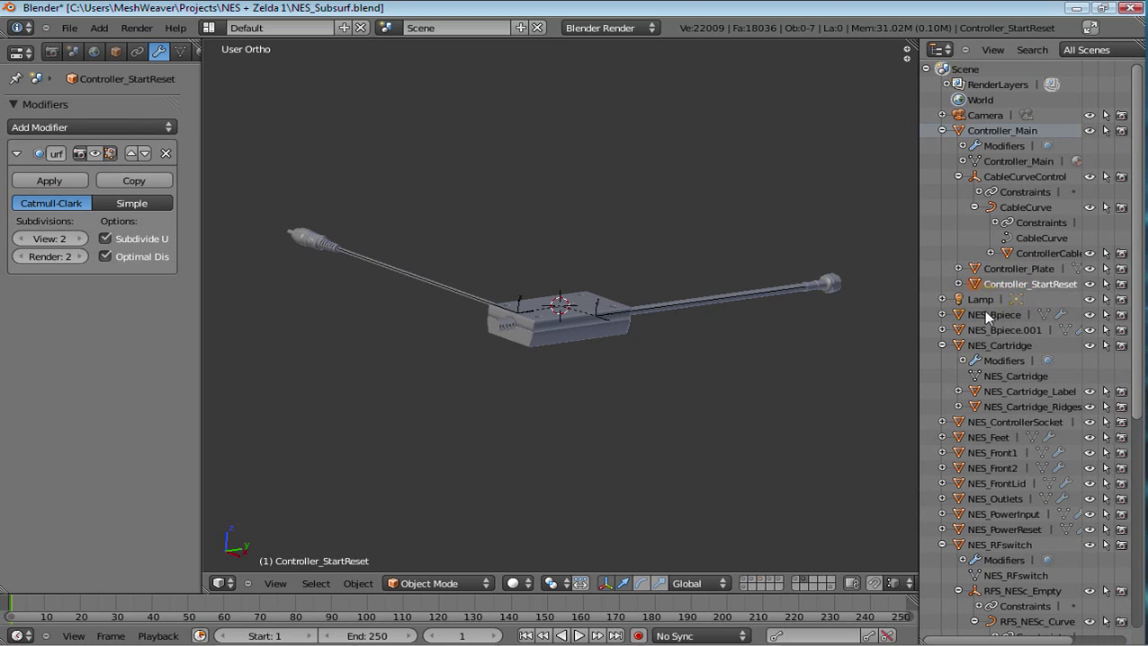
- Pick NES_Bpiece and then NES_Bpiece.001, show layer 1, and examine the latter's recessed panel mesh in Edit Mode
left_click(990, 316)
left_click(988, 329)
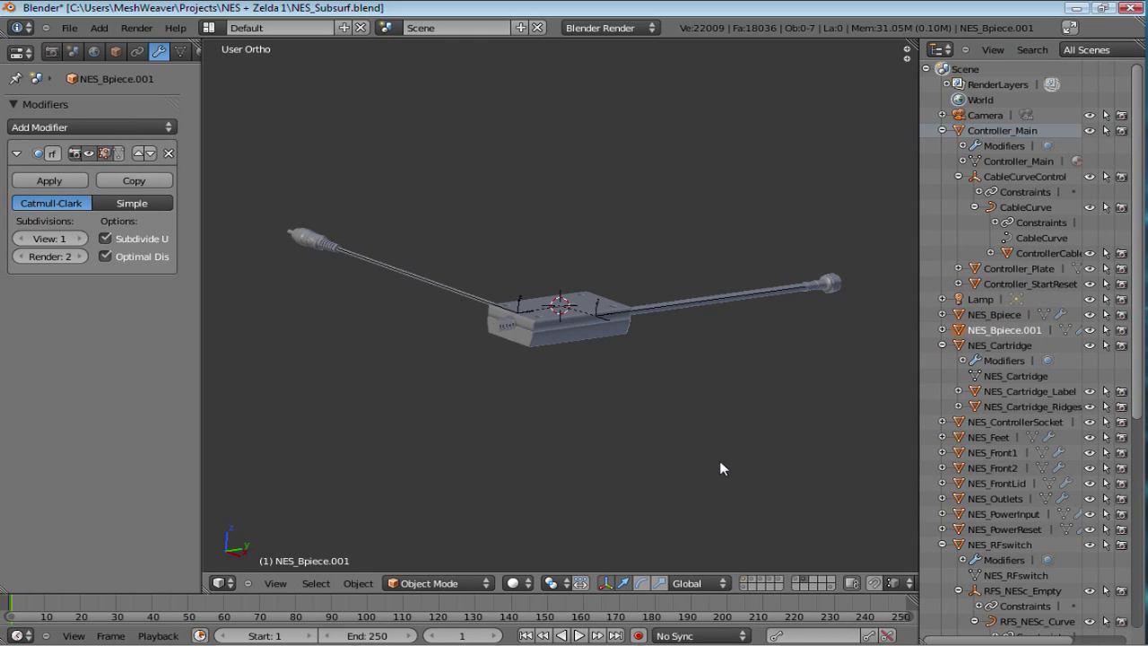
key("1")
middle_click_drag(623, 244, 619, 177)
scroll(623, 362, "up", 3)
middle_click_drag(485, 294, 622, 361)
key("Tab")
middle_click_drag(691, 402, 628, 378, "shift")
scroll(629, 377, "up", 3)
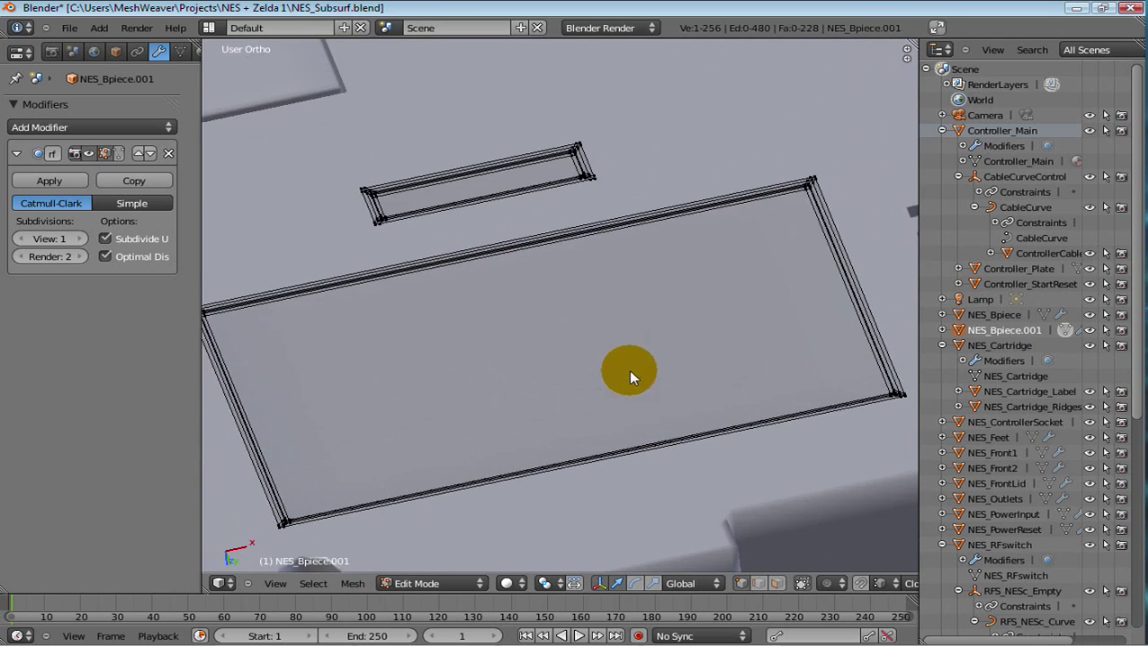
- Select the surrounding NES_Bpiece, examine its mesh in Edit Mode, and return to Object Mode
key("Tab")
right_click(840, 153)
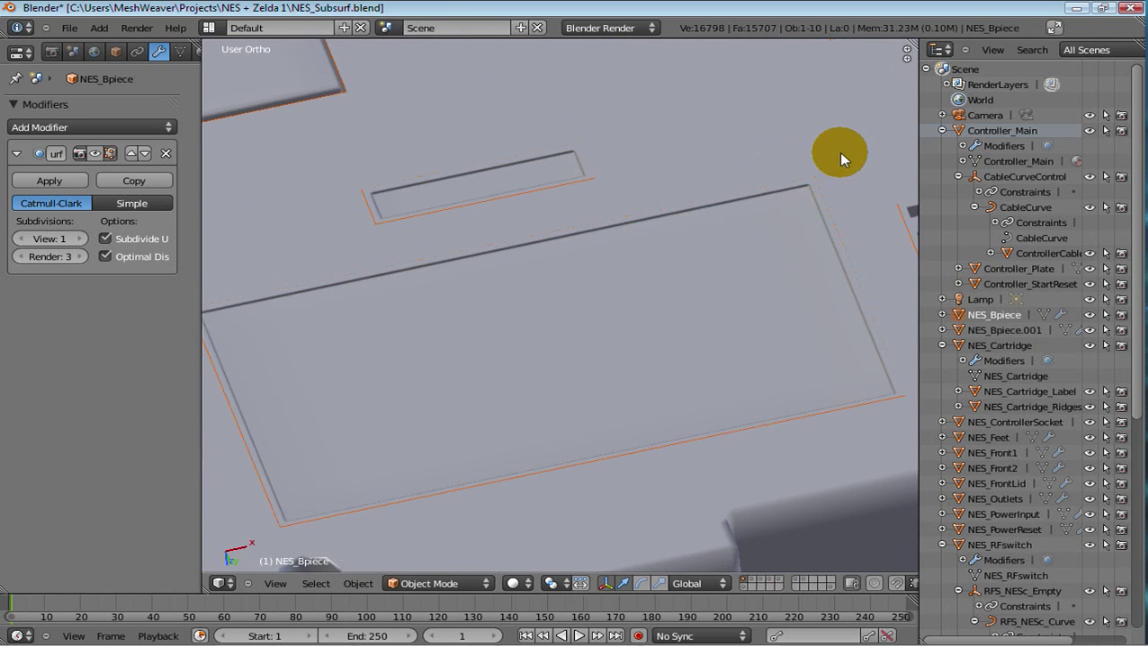
key("Tab")
scroll(496, 287, "down", 4)
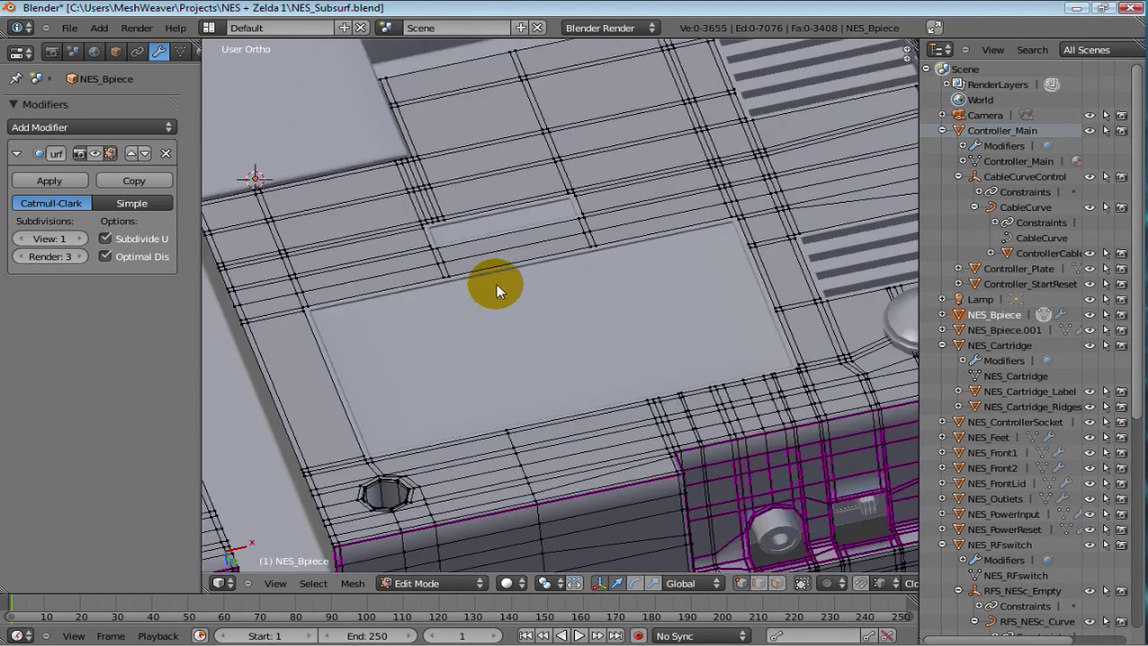
key("Tab")
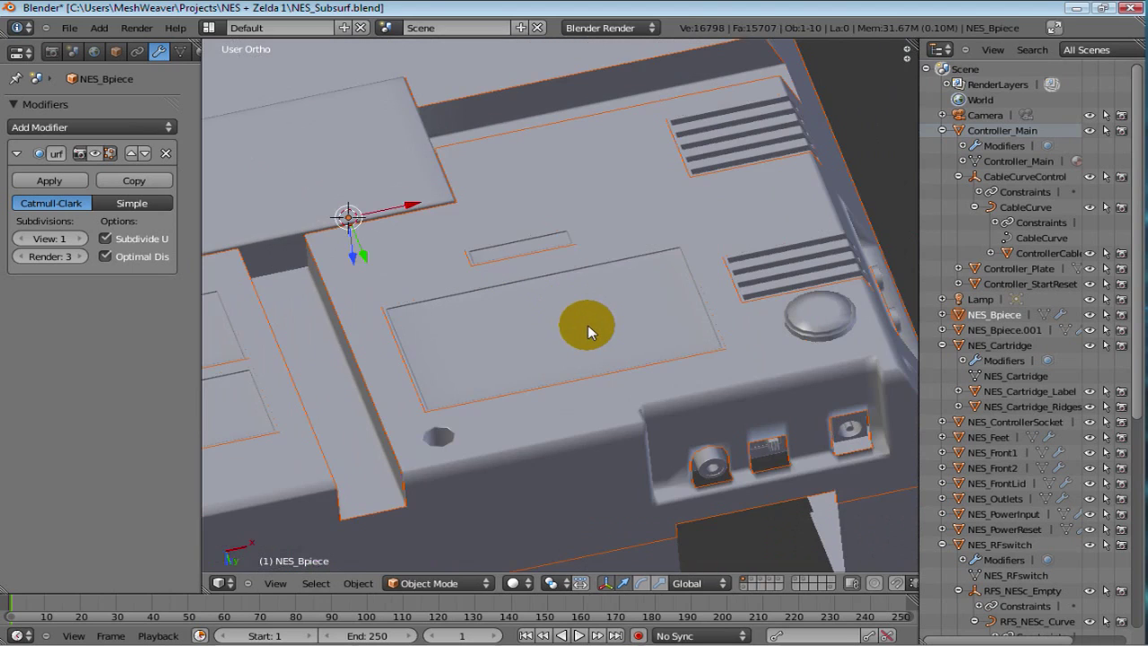
- Select NES_Cartridge, its label and its ridges in turn, with the console and cartridge in view from the front
left_click(1005, 344)
middle_click_drag(786, 298, 565, 247)
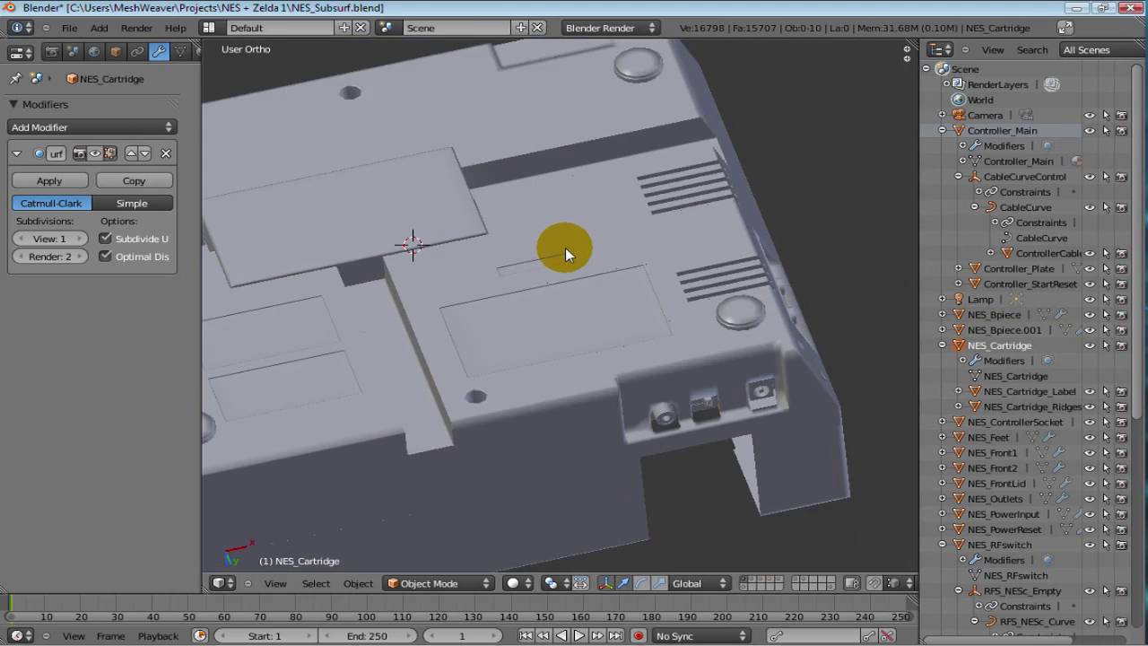
key("KP_1")
middle_click_drag(606, 288, 563, 242)
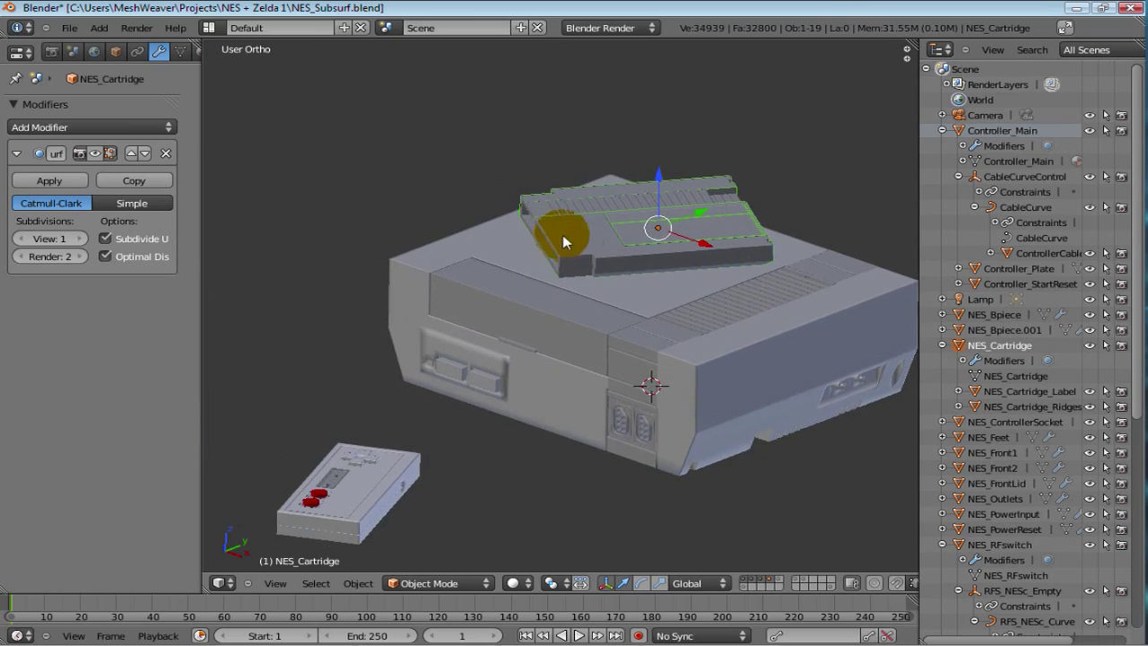
left_click(1014, 395)
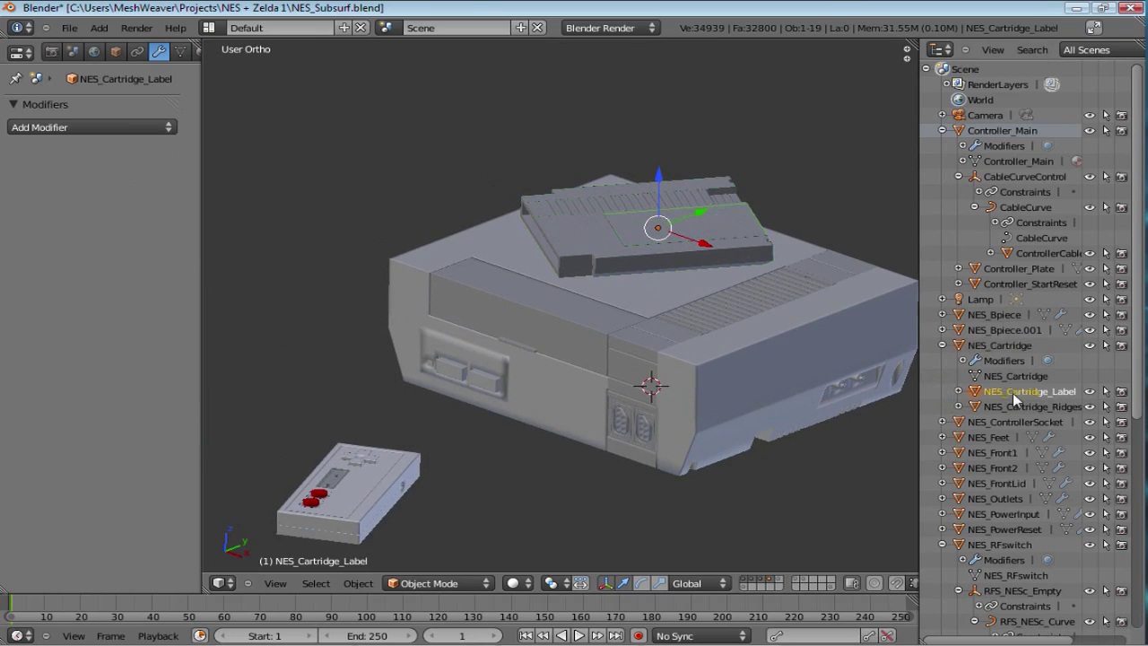
left_click(1036, 408)
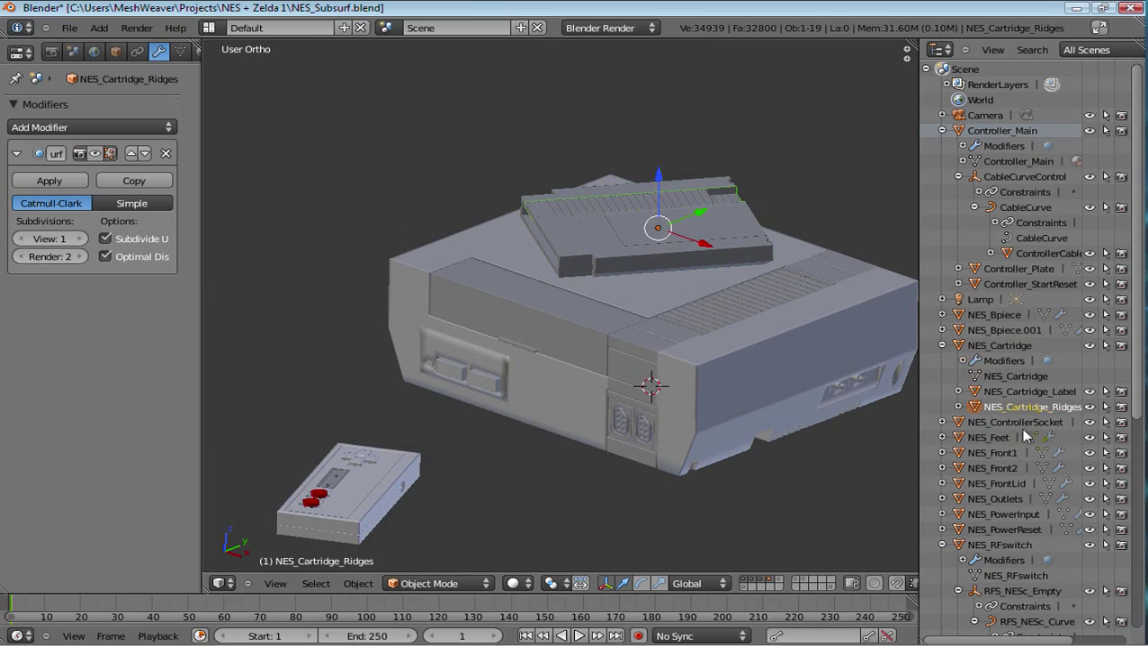
- Pick NES_ControllerSocket in the outliner and examine the underside of the console
left_click(1019, 423)
left_click(755, 435)
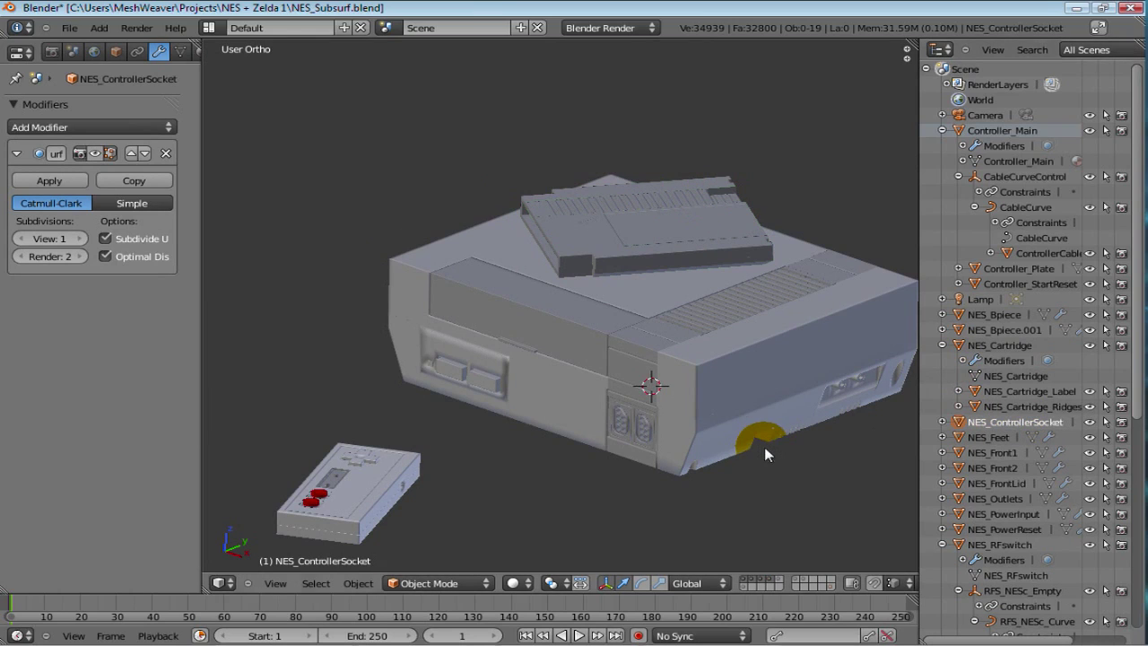
left_click(812, 582)
right_click(736, 434)
middle_click_drag(619, 354, 608, 297)
- Select NES_Front1, NES_Front2 and NES_FrontLid in turn to identify the pieces on the console's front
left_click(1005, 452)
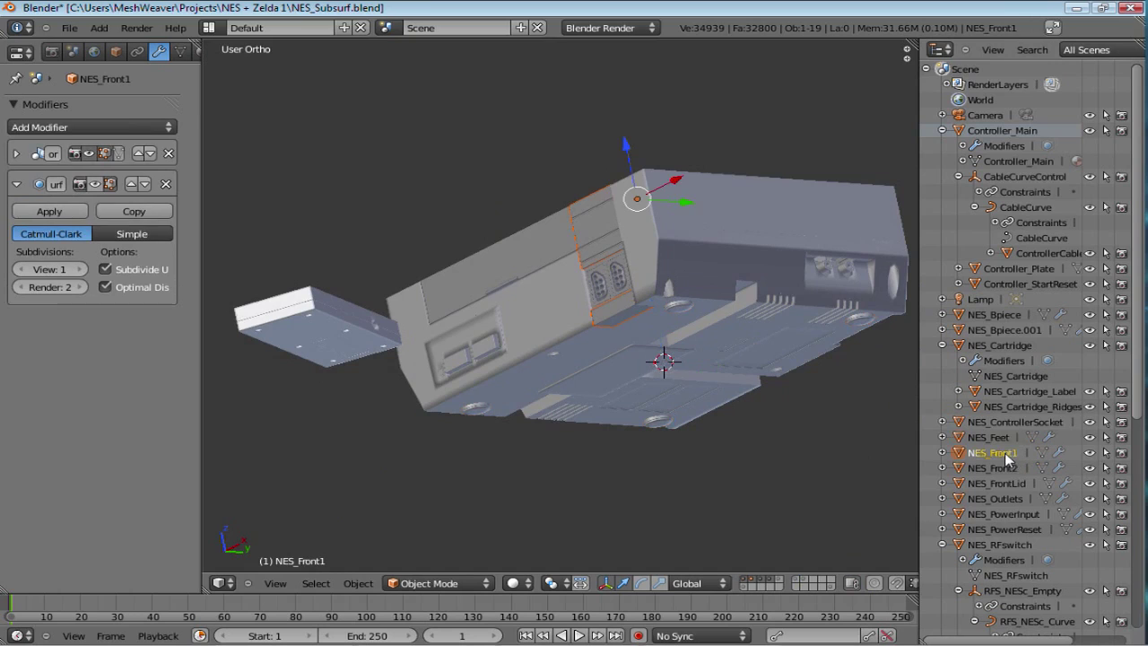
left_click(992, 467)
right_click(612, 300)
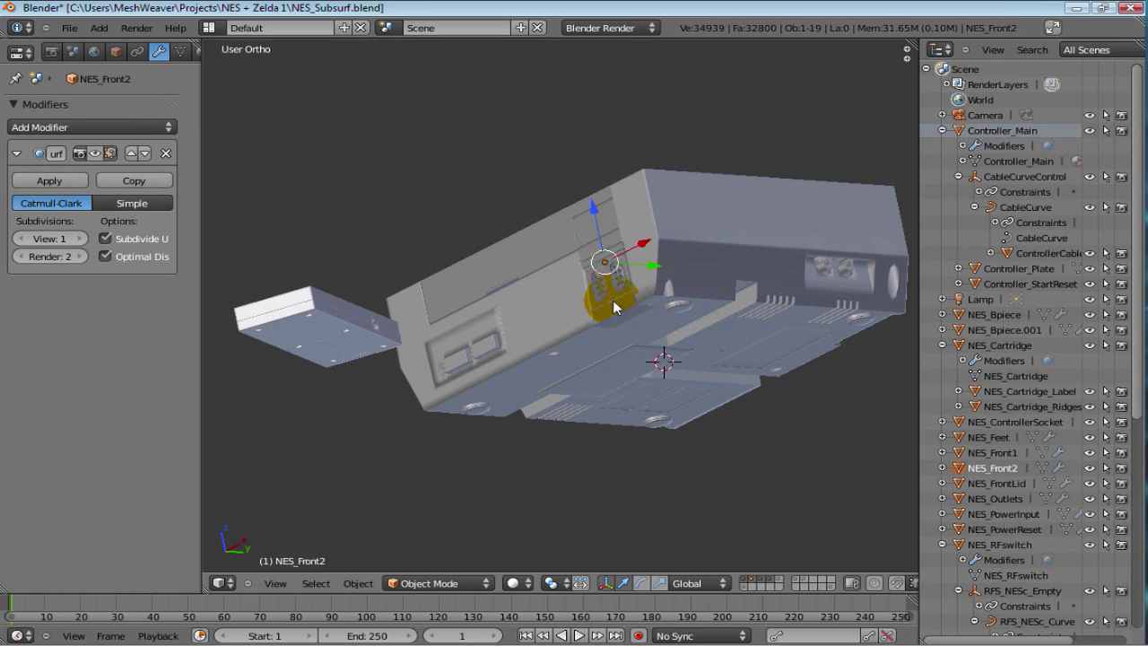
left_click(1018, 484)
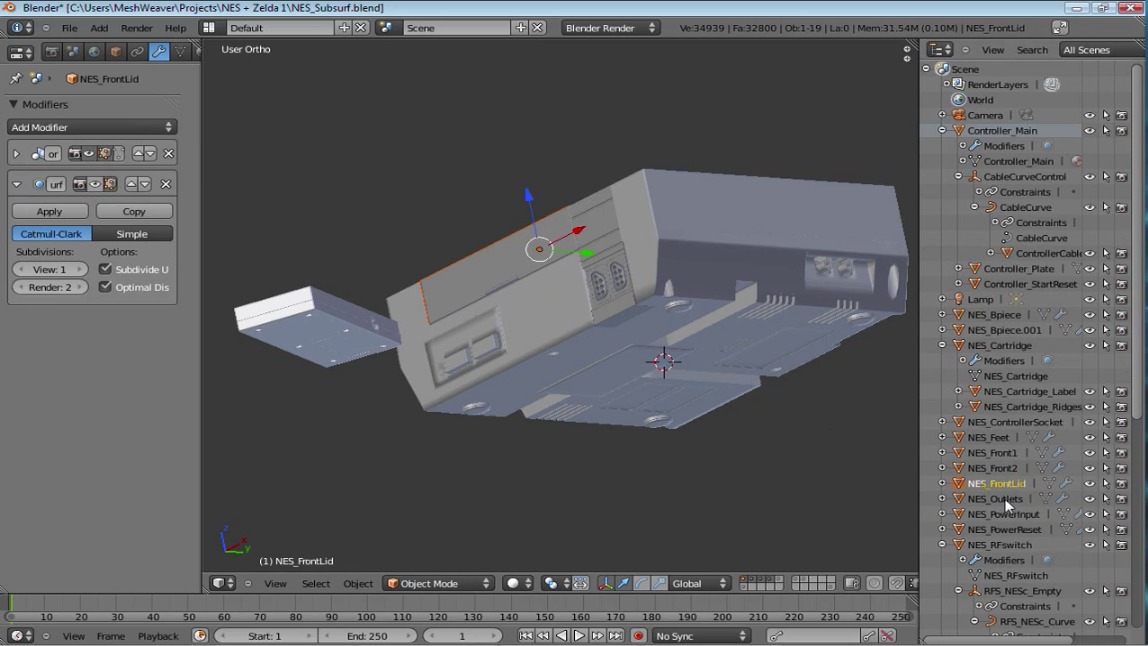
- Select NES_Outlets and examine the outlets on the console's side and back in wireframe and solid shading
left_click(1004, 498)
right_click(738, 292)
mouse_move(656, 299)
middle_mouse_down()
mouse_move(639, 314)
mouse_move(666, 310)
middle_mouse_up()
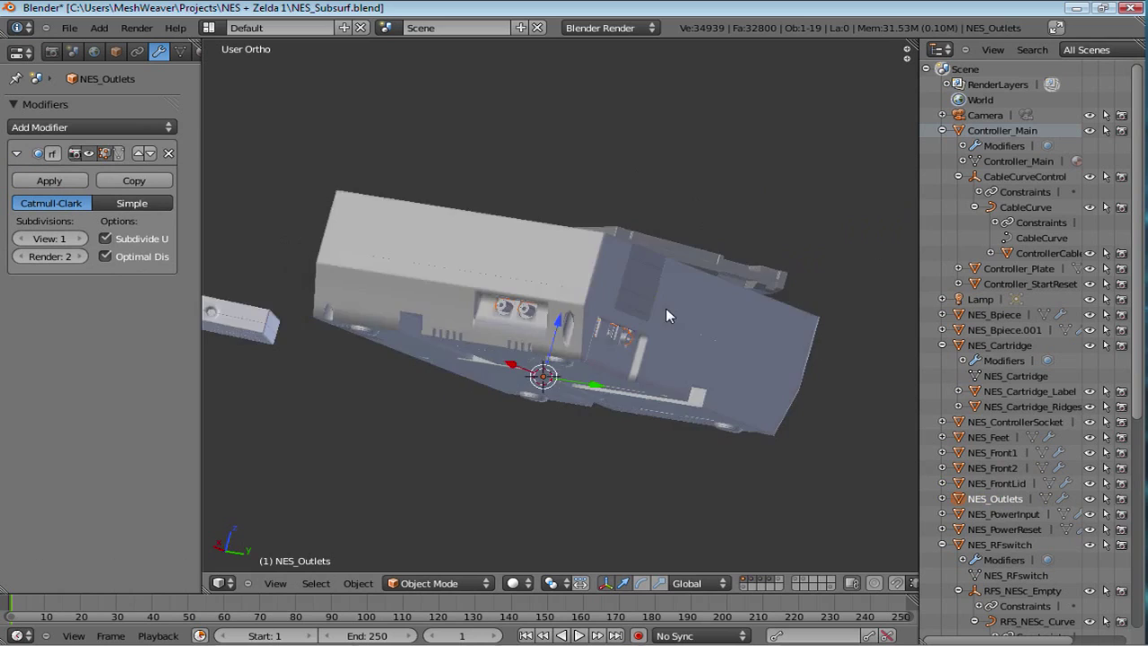
key("z")
key("z")
right_click(478, 337)
scroll(503, 314, "up", 2)
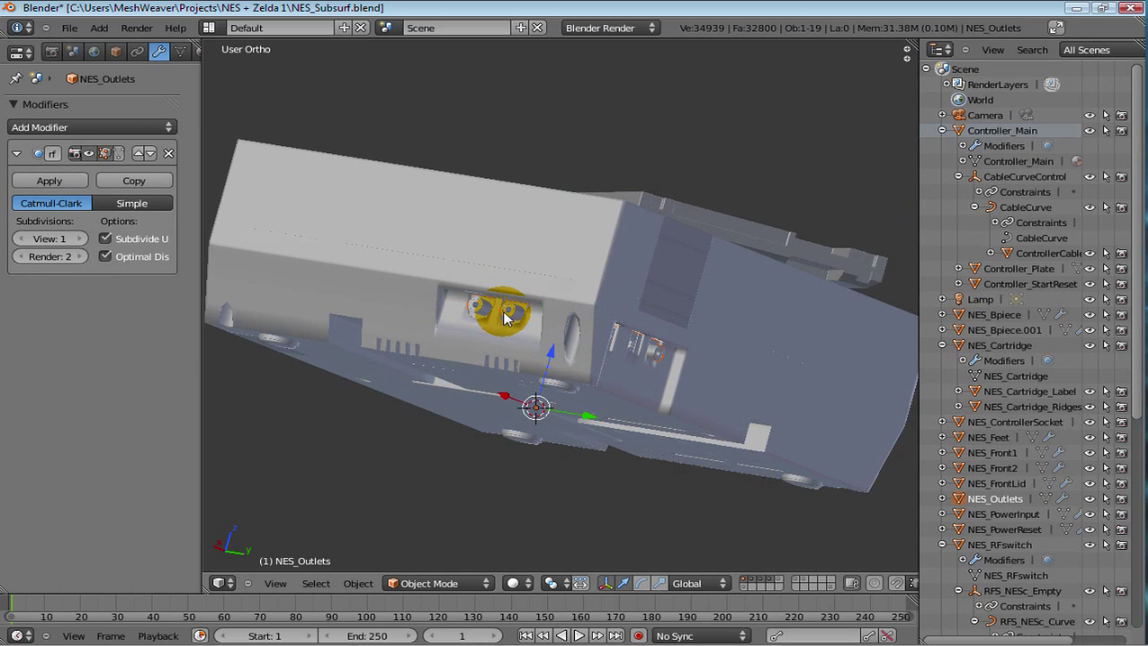
- Examine the outlets on the back of the console and select NES_PowerInput in the outliner
middle_click_drag(548, 289, 392, 358)
left_click_drag(392, 358, 358, 353)
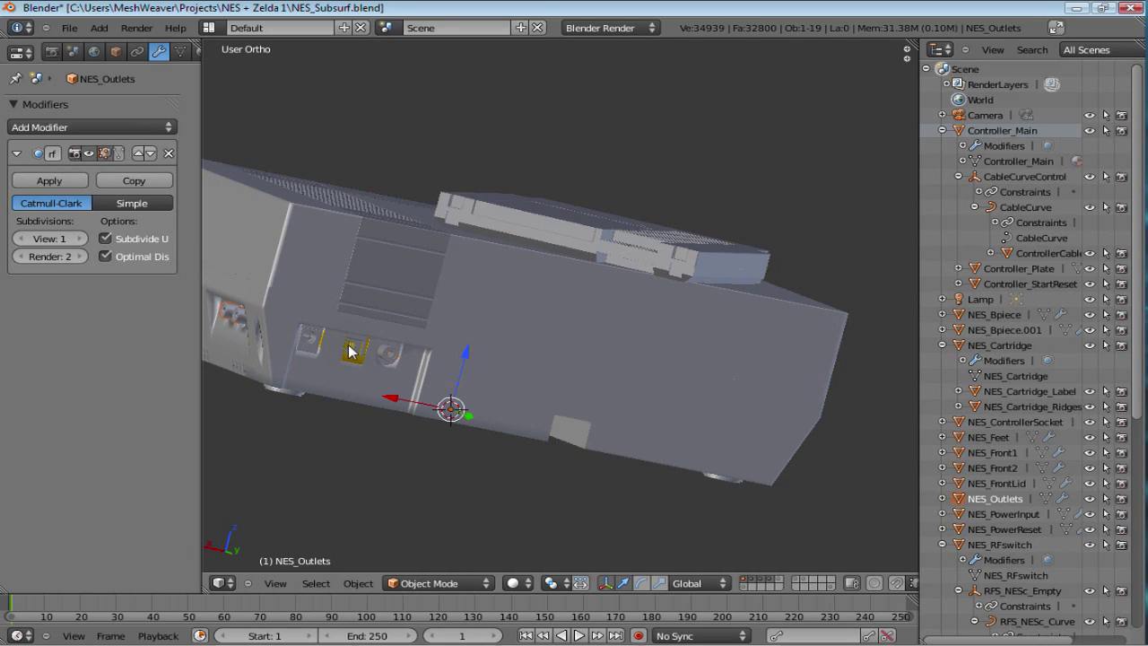
left_click(993, 513)
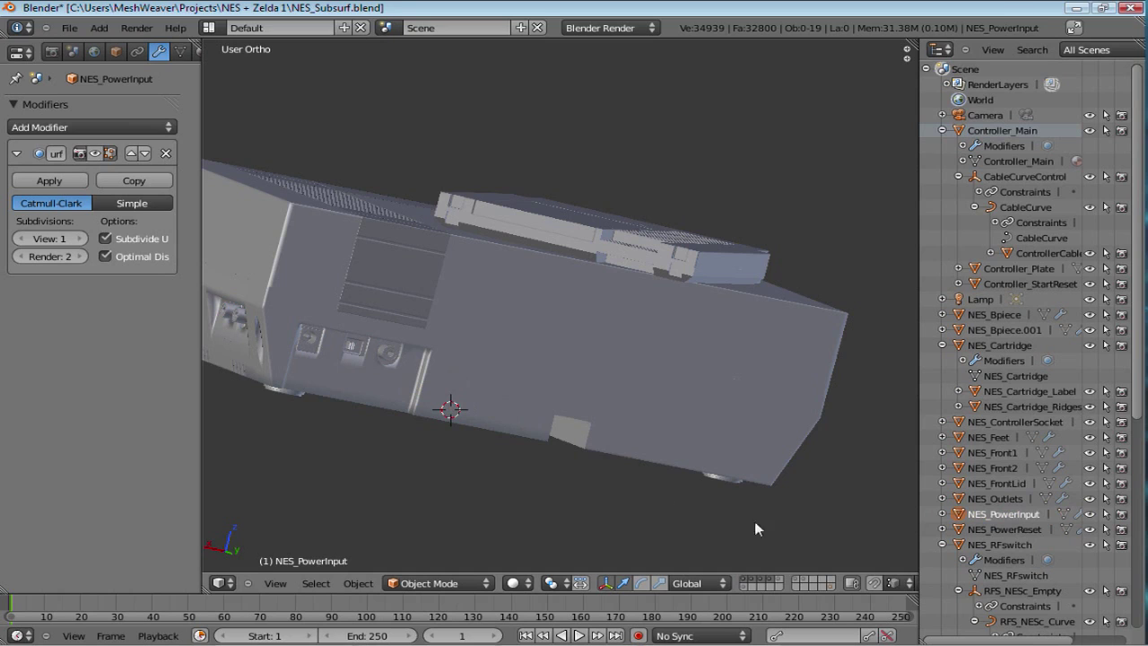
- Select NES_PowerReset and examine the power and reset buttons on the console's front
left_click(992, 530)
middle_click_drag(687, 461, 718, 454)
mouse_move(668, 403)
middle_mouse_down()
mouse_move(685, 386)
mouse_move(646, 399)
middle_mouse_up()
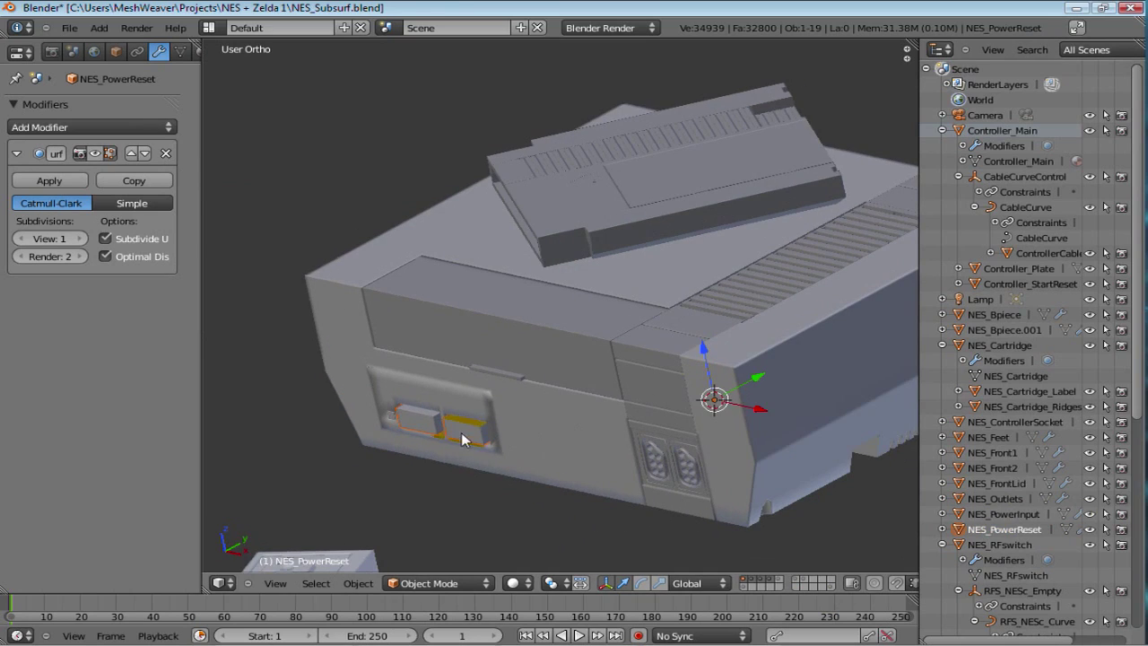
key("g")
left_click(403, 400)
key("g")
left_click(490, 469)
- Select NES_RFswitch and display only the layer that holds the RF switch and its cables
left_click(1003, 542)
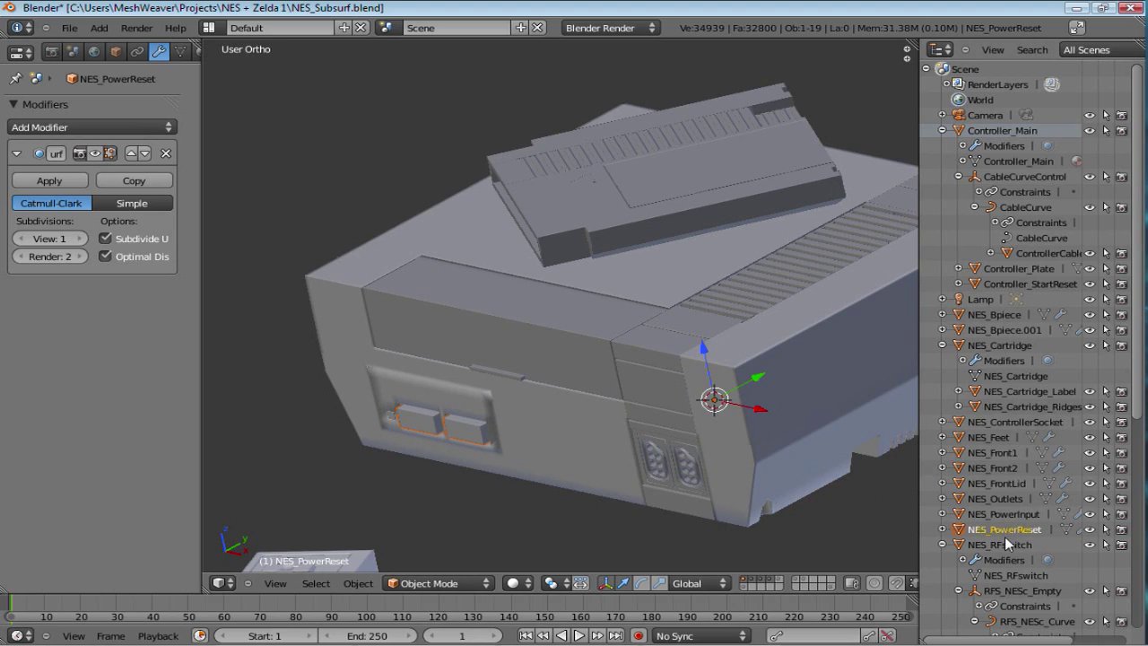
middle_click_drag(737, 373, 548, 411)
middle_click_drag(688, 408, 761, 404)
scroll(718, 417, "down", 4)
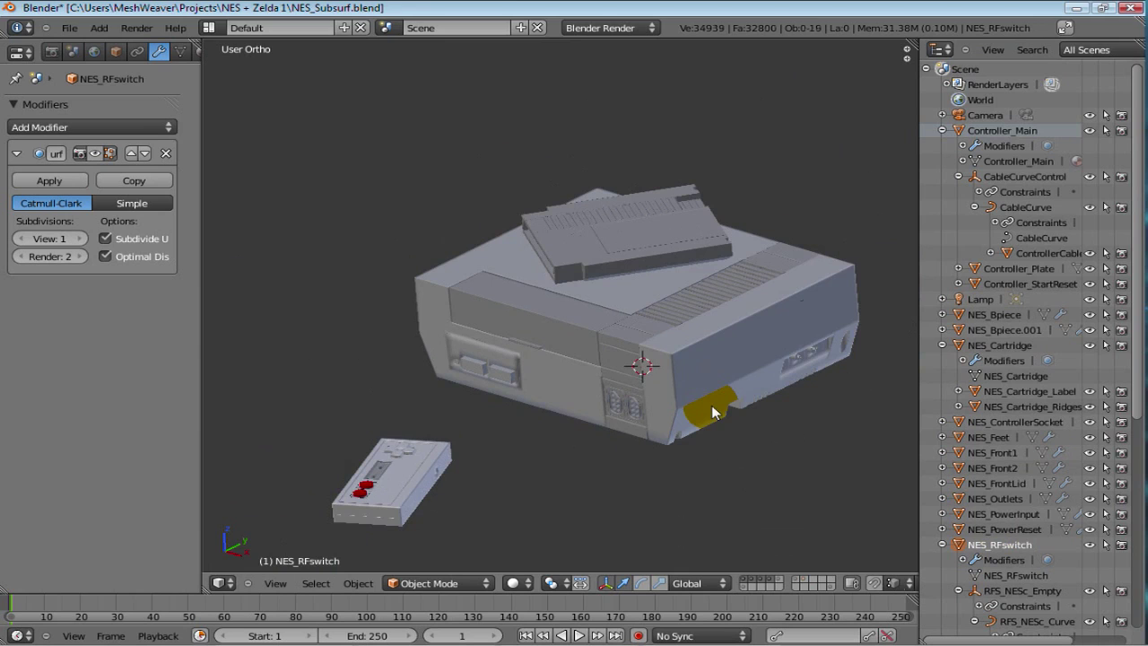
key("shift+h")
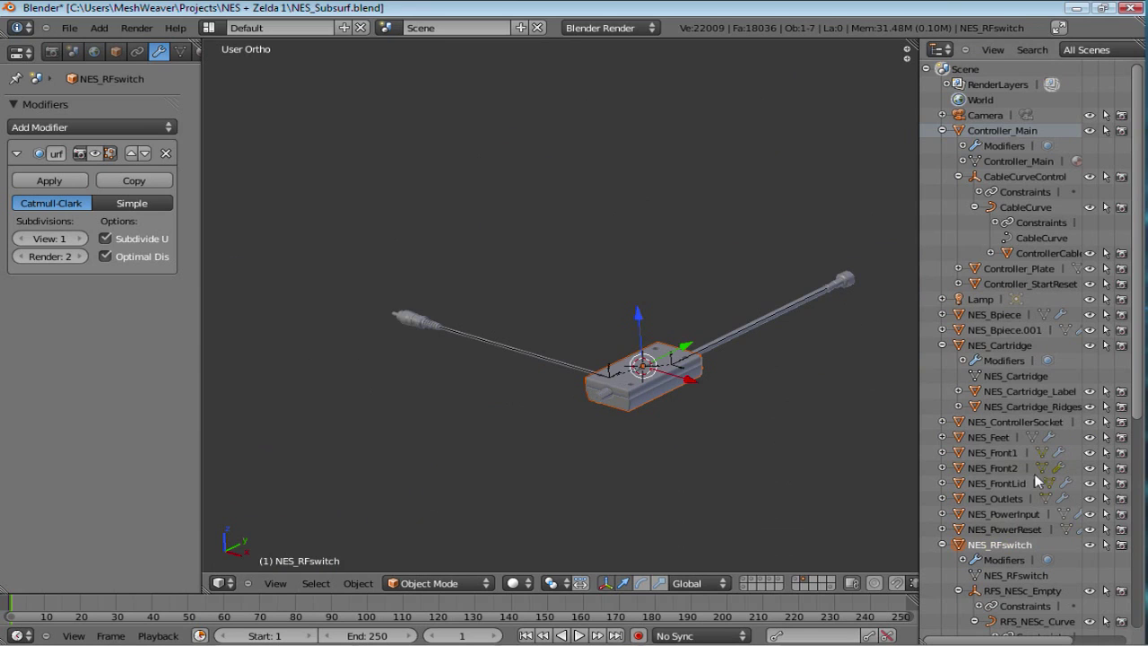
- Select RFSwitch_NEScable and RFSwitch_TVcable in turn to identify the two cables of the RF switch
scroll(1023, 496, "down", 2)
scroll(1024, 496, "down", 3)
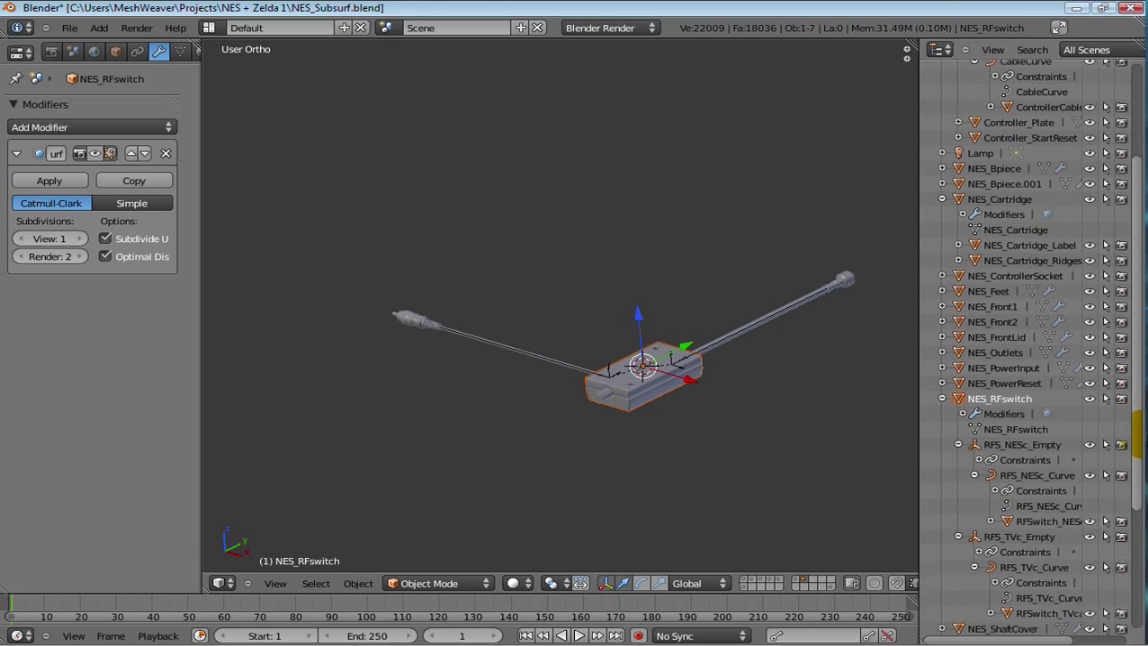
scroll(1047, 478, "down", 1)
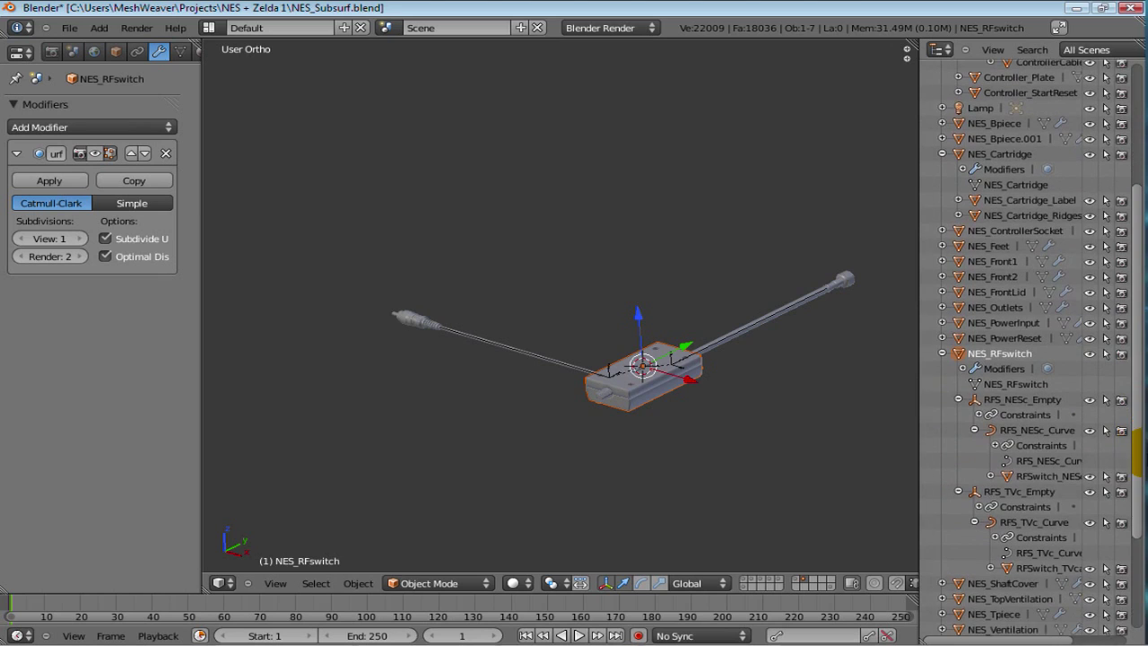
left_click(1047, 478)
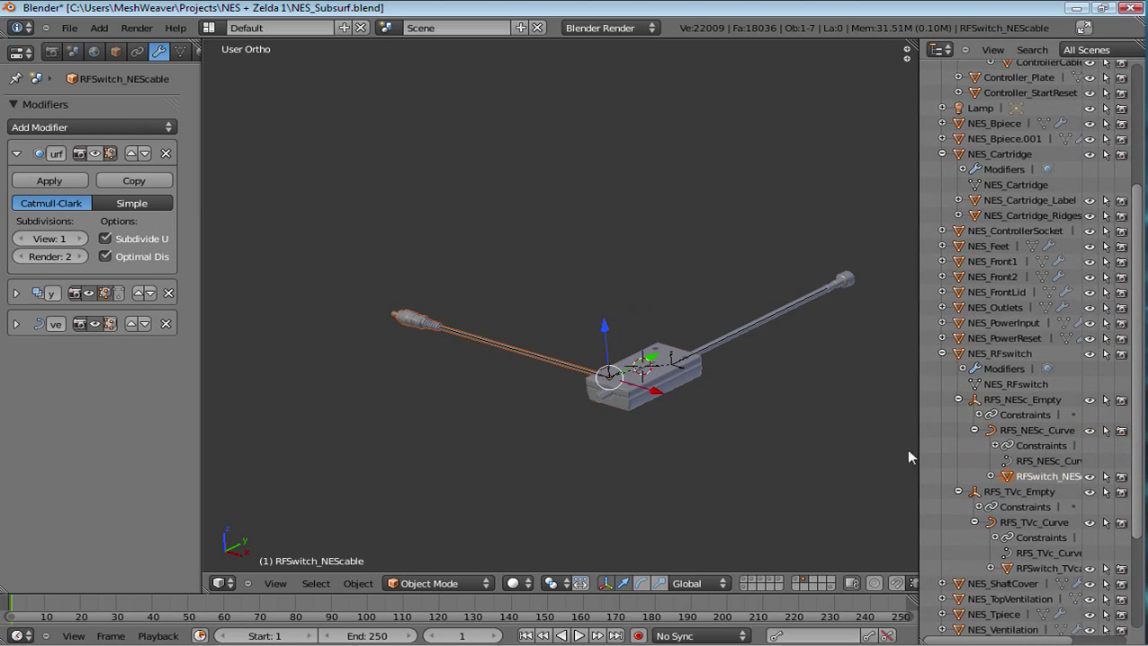
left_click(1051, 566)
scroll(1038, 559, "down", 5)
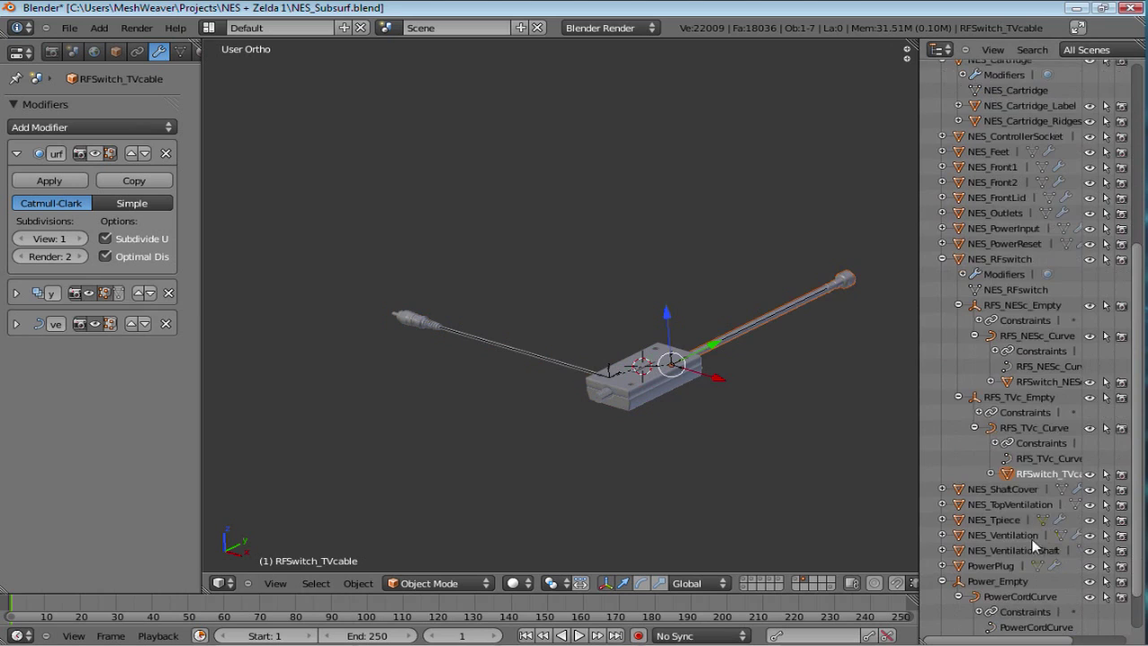
- Select NES_ShaftCover, display the console's layer and examine the cover on the underside
scroll(1031, 539, "down", 2)
left_click(1021, 460)
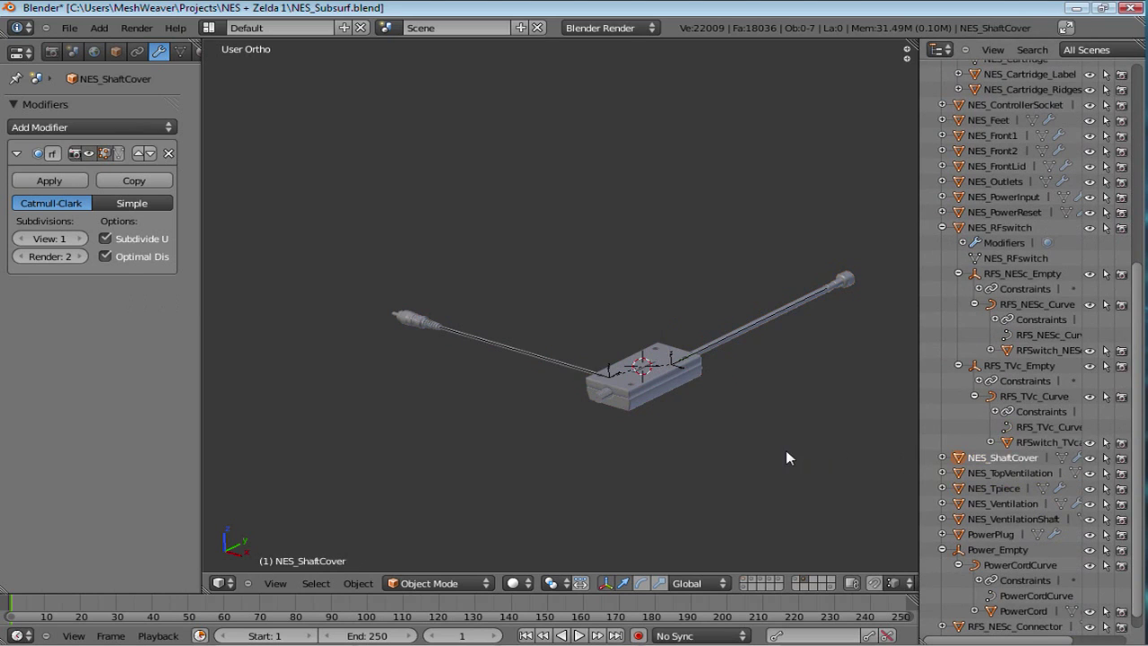
key("1")
middle_click_drag(612, 362, 617, 337)
scroll(617, 337, "up", 7)
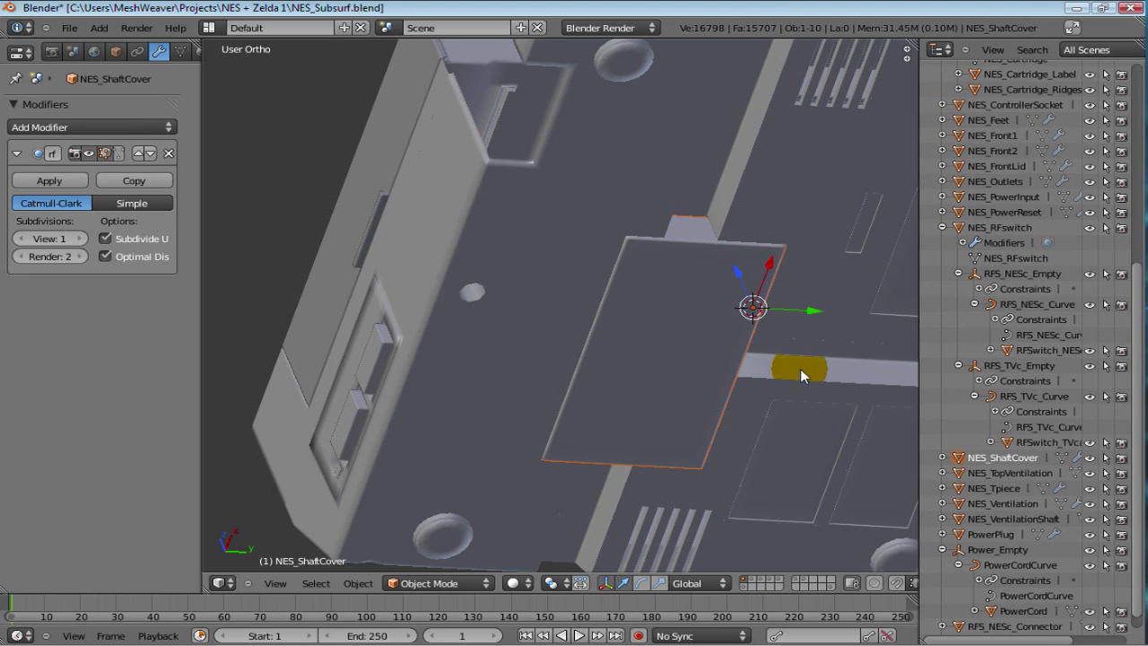
middle_click_drag(781, 330, 796, 369)
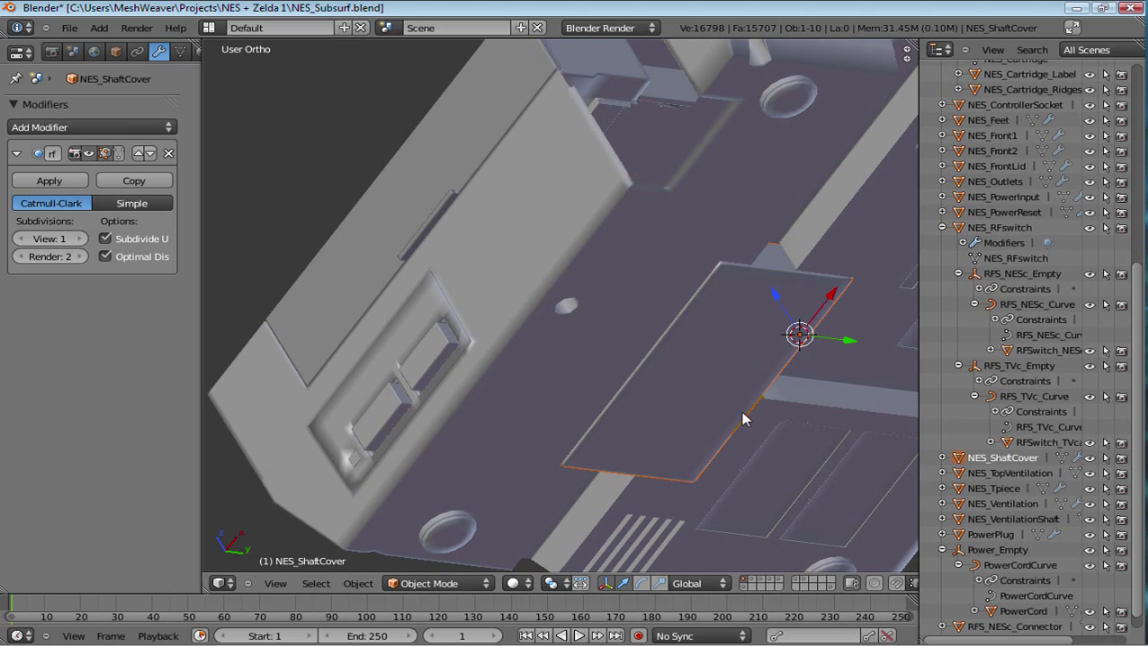
- Select NES_TopVentilation and bring the ventilation grille on top of the console into display
left_click(1013, 473)
middle_click_drag(683, 336, 377, 416)
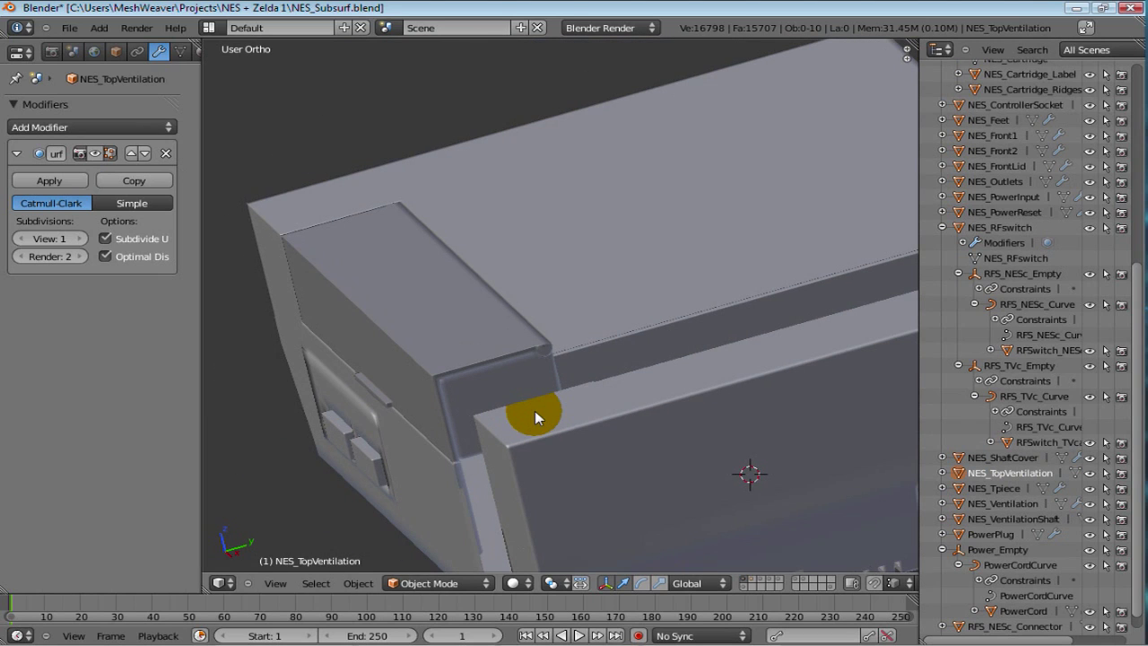
key("alt+h")
middle_click_drag(602, 395, 741, 240)
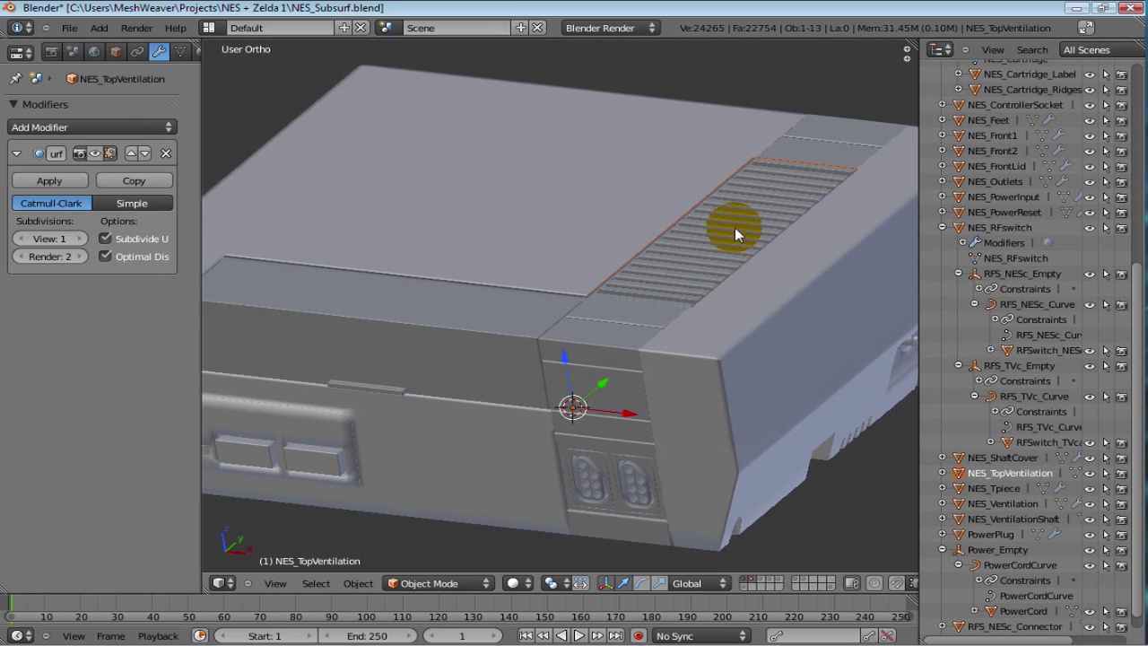
- Inspect the mesh of the top ventilation slats up close in Edit Mode, then return to Object Mode
key("Tab")
middle_click_drag(735, 377, 554, 375)
scroll(487, 354, "up", 5)
scroll(554, 375, "up", 6)
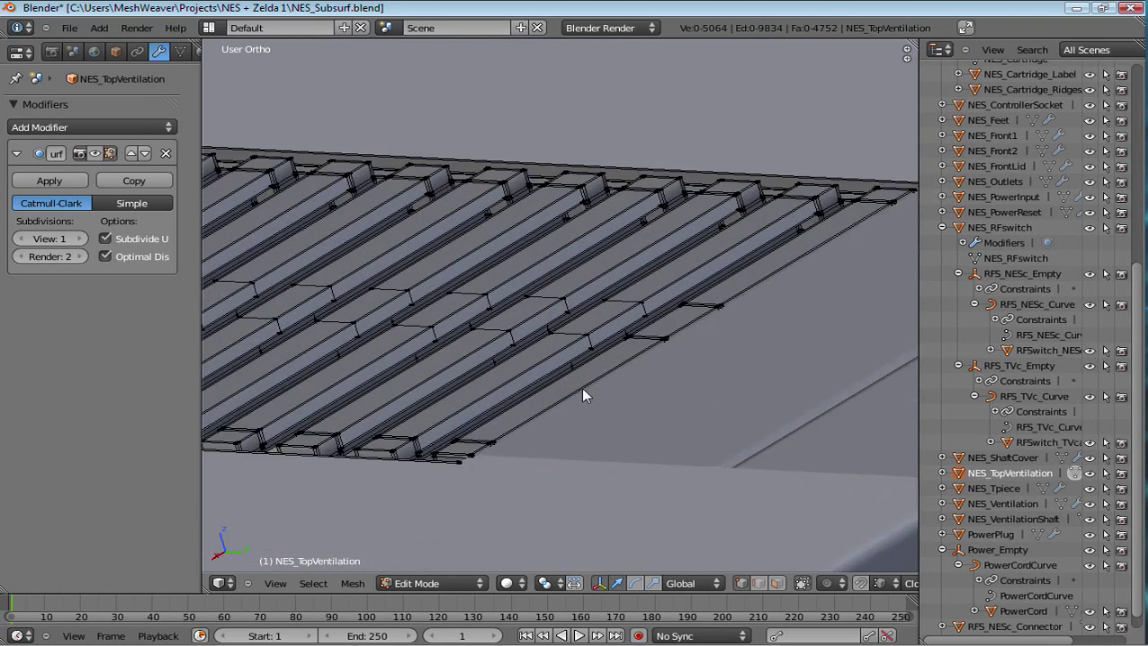
key("Tab")
- Select NES_Tpiece and examine the console's upper shell from the front
right_click(616, 371)
scroll(610, 387, "down", 2)
scroll(625, 400, "down", 5)
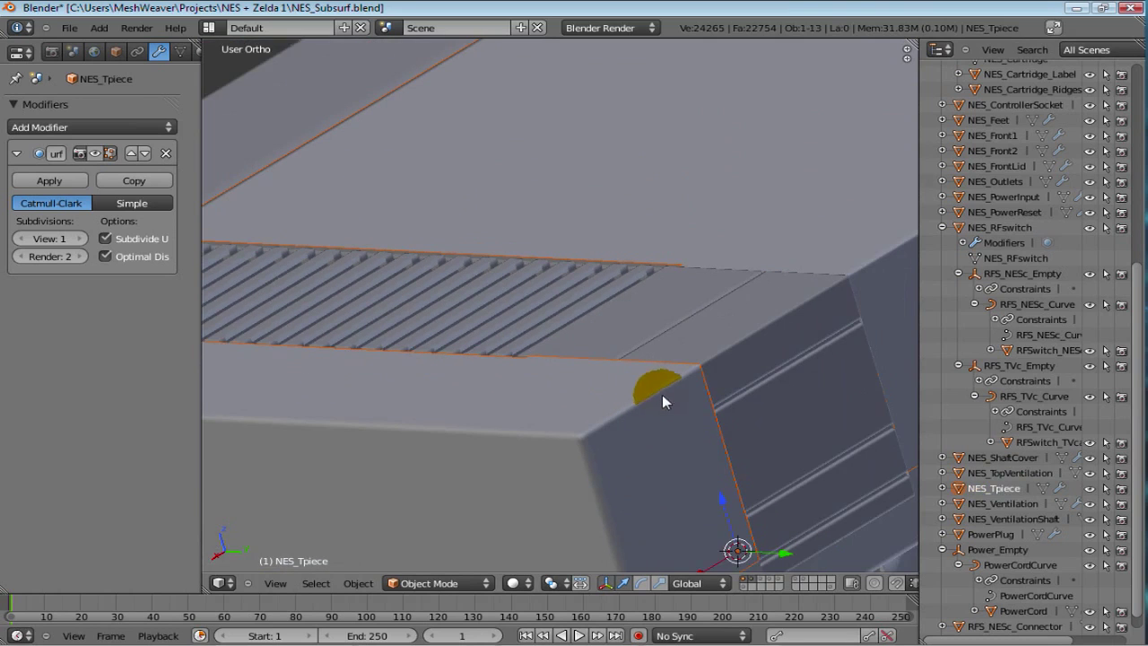
scroll(645, 323, "down", 4)
scroll(634, 273, "down", 2)
middle_click_drag(574, 354, 727, 365)
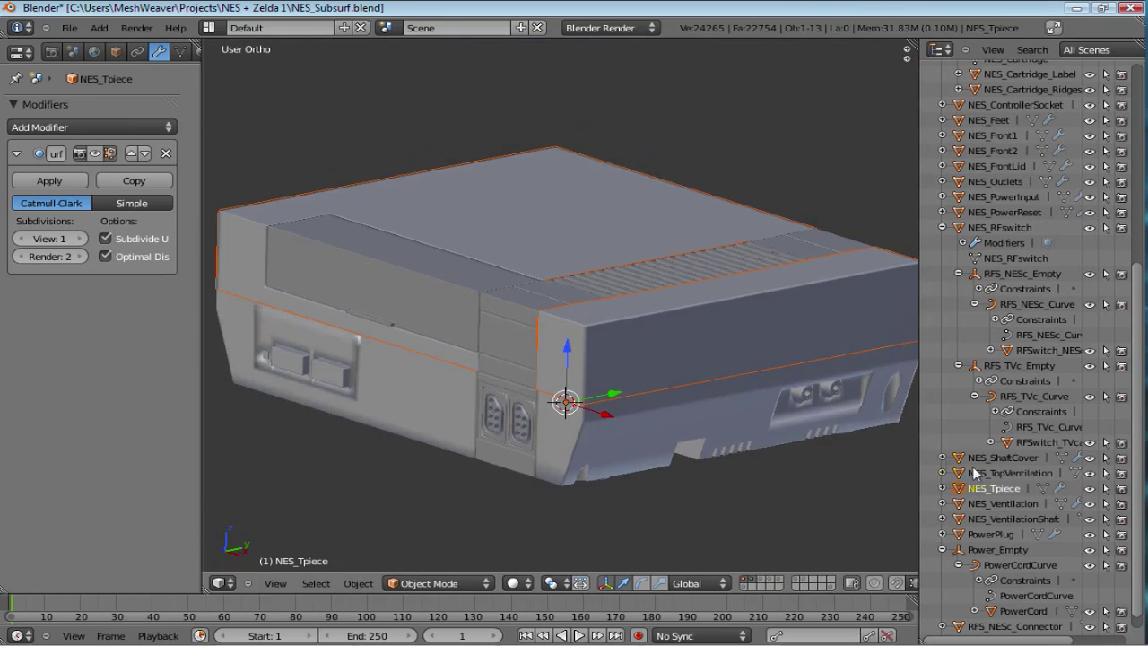
- Select NES_Ventilation and NES_VentilationShaft in turn to identify the slots and the shaft on the underside
left_click(1006, 505)
middle_click_drag(651, 344, 644, 260)
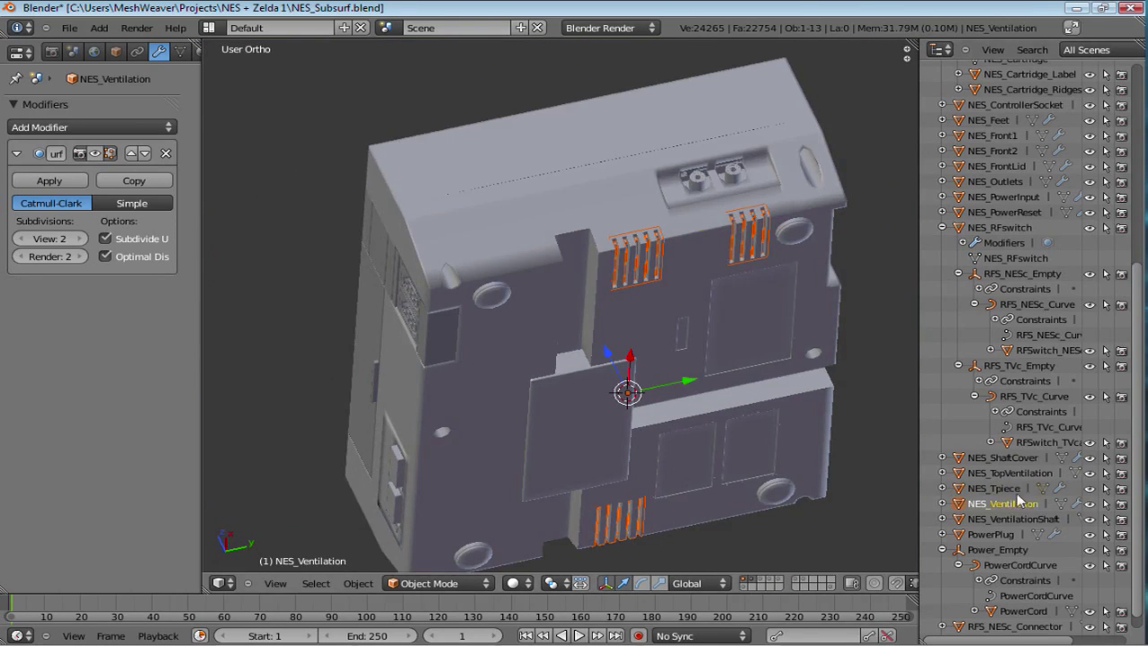
left_click(1011, 520)
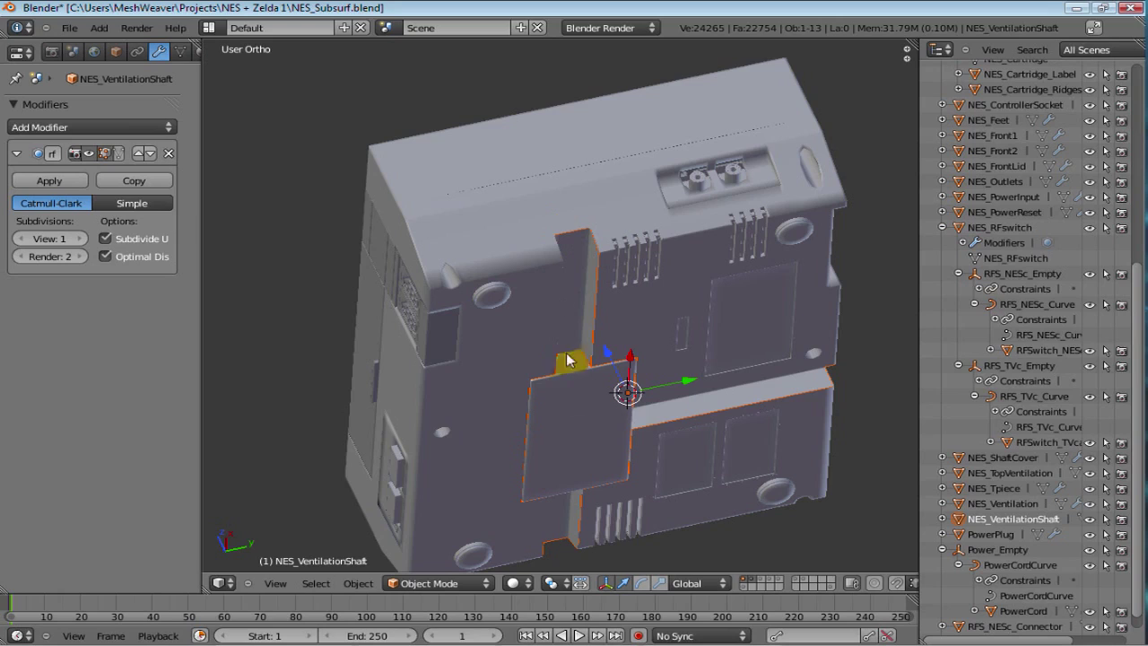
- Select PowerPlug and PowerCord in turn, display only their layer and examine the power adapter with its cord
left_click(987, 535)
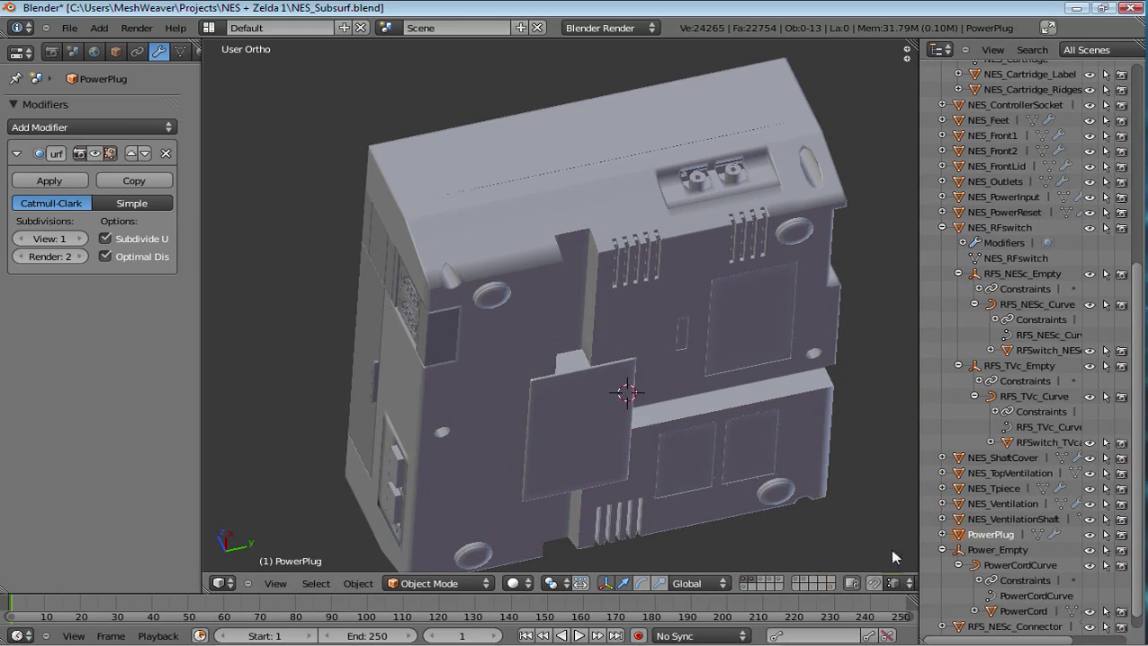
left_click(1023, 611)
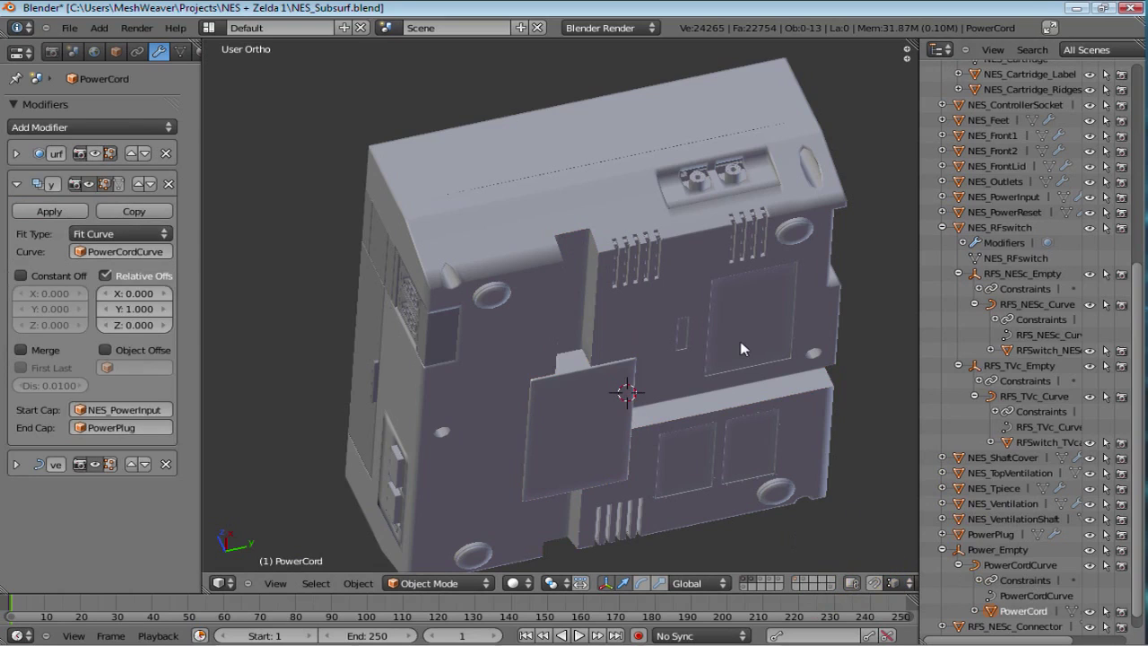
key("KP_Divide")
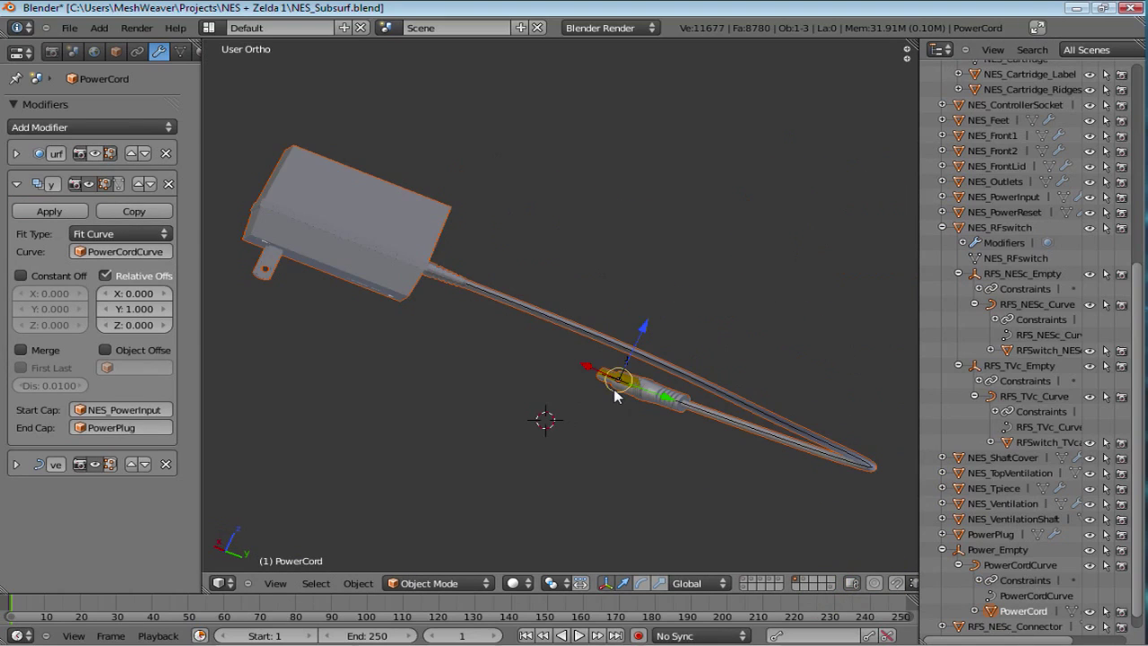
scroll(484, 350, "down", 2)
key("KP_3")
middle_click_drag(503, 409, 472, 396)
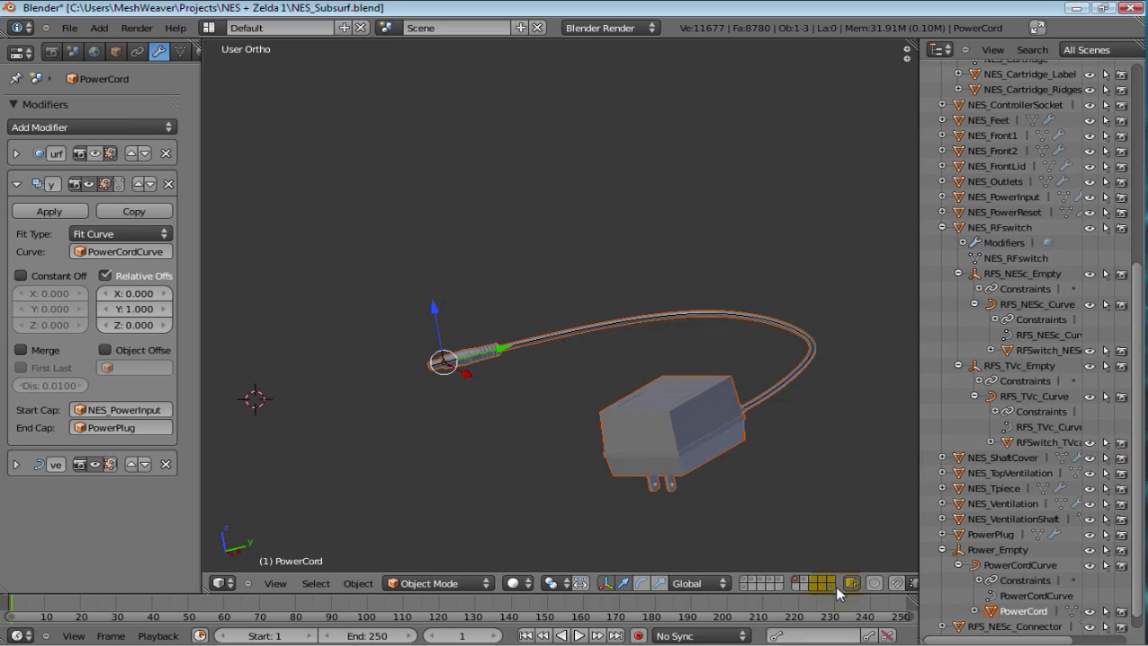
- Select RFS_NESc_Connector and RFS_TVc_Connector in turn, and display the layer of connector pieces in top view
scroll(1040, 599, "down", 1)
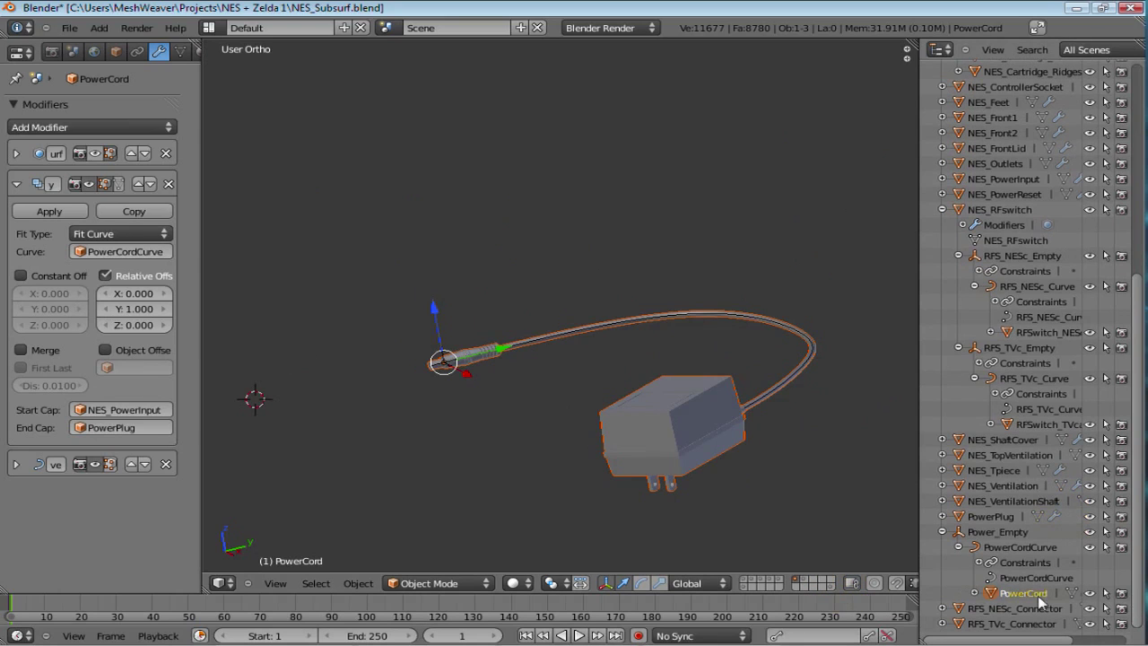
left_click(1016, 611)
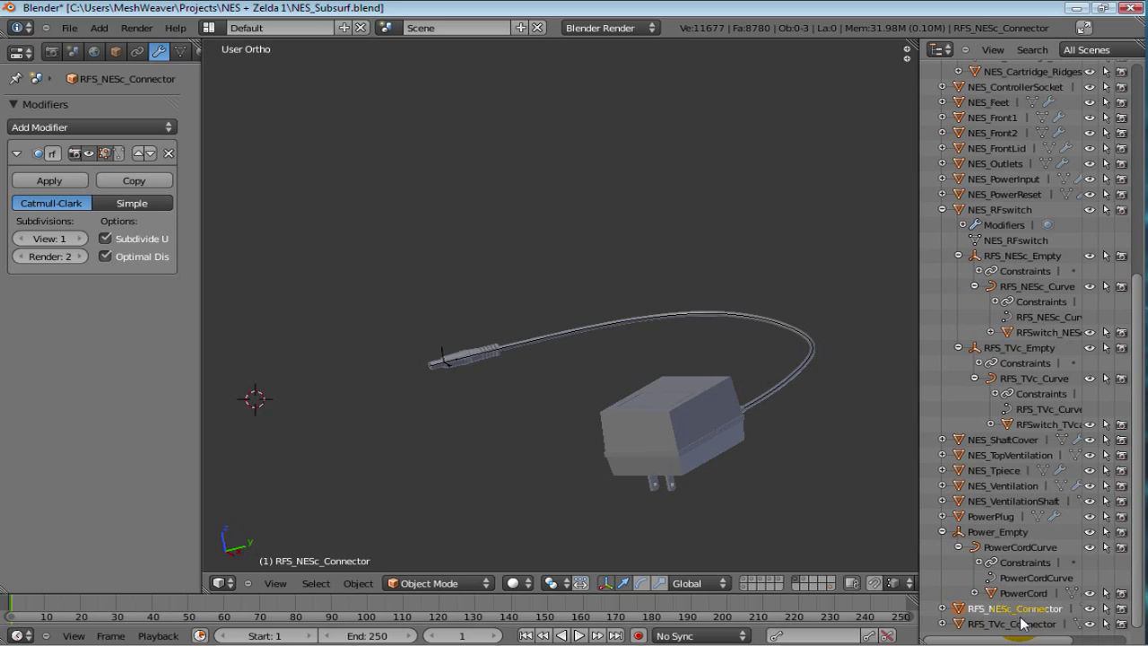
left_click(1021, 623)
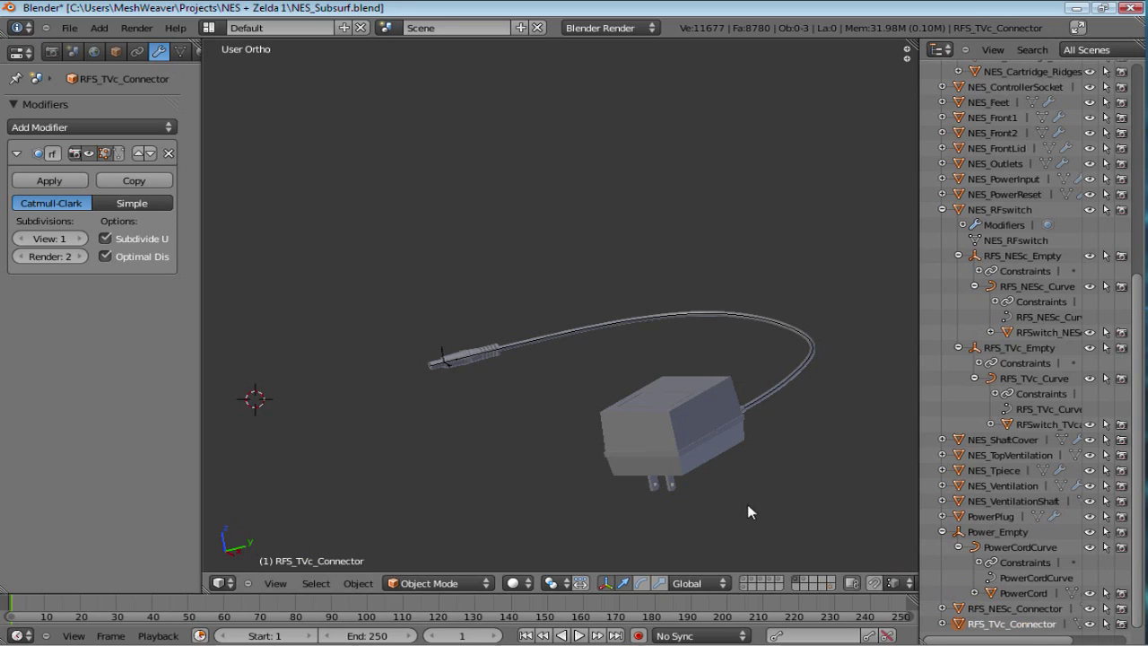
scroll(725, 492, "down", 2)
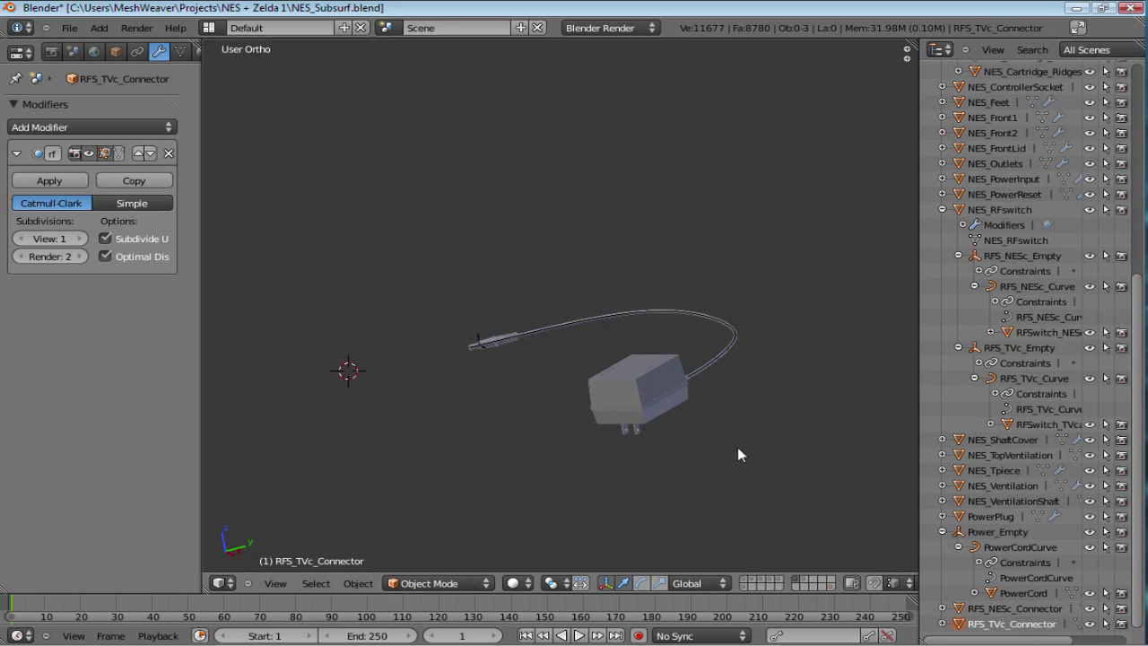
left_click(832, 587)
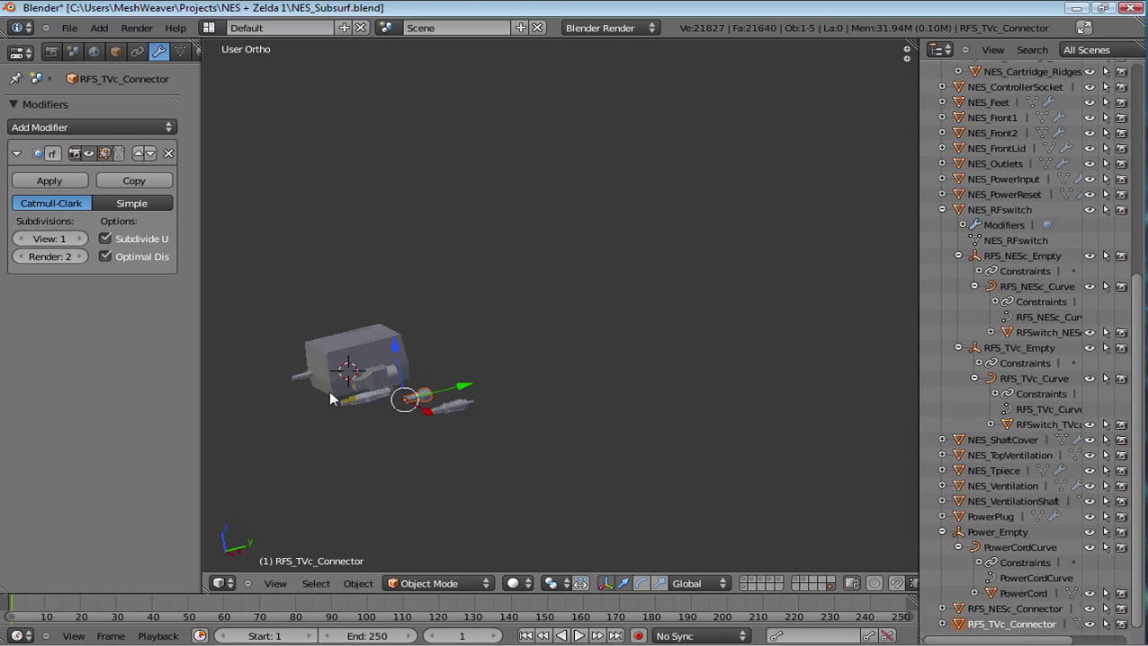
middle_click_drag(402, 457, 554, 407)
key("KP_7")
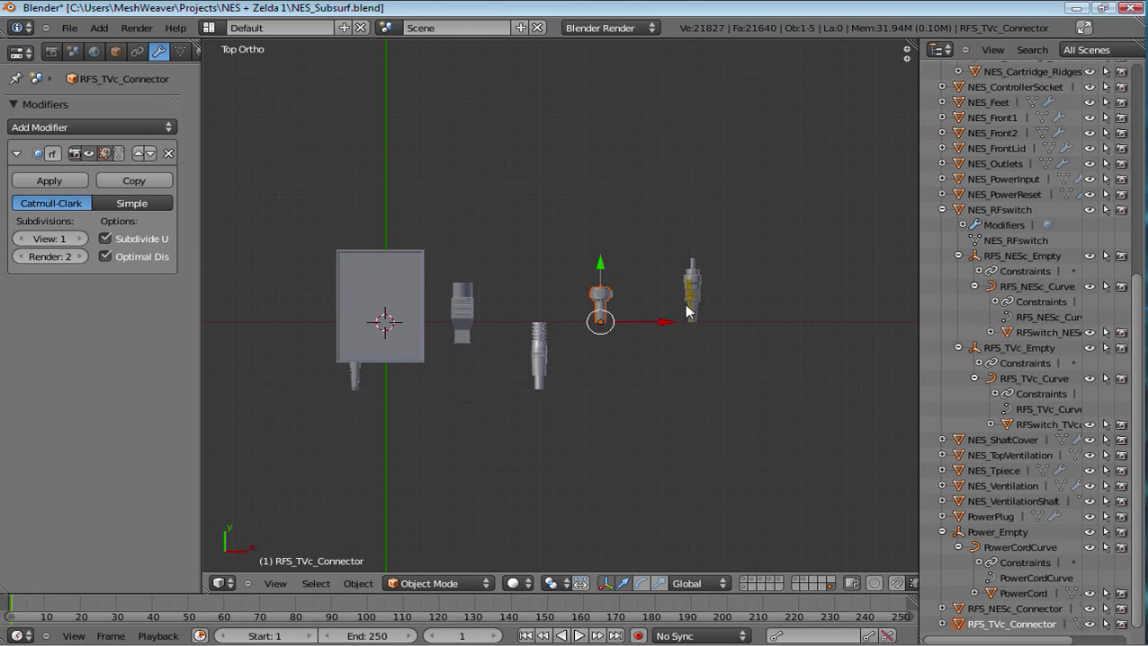
- Select the separate connector pieces and PowerPlug in turn to check their Subdivision Surface modifiers
right_click(689, 300)
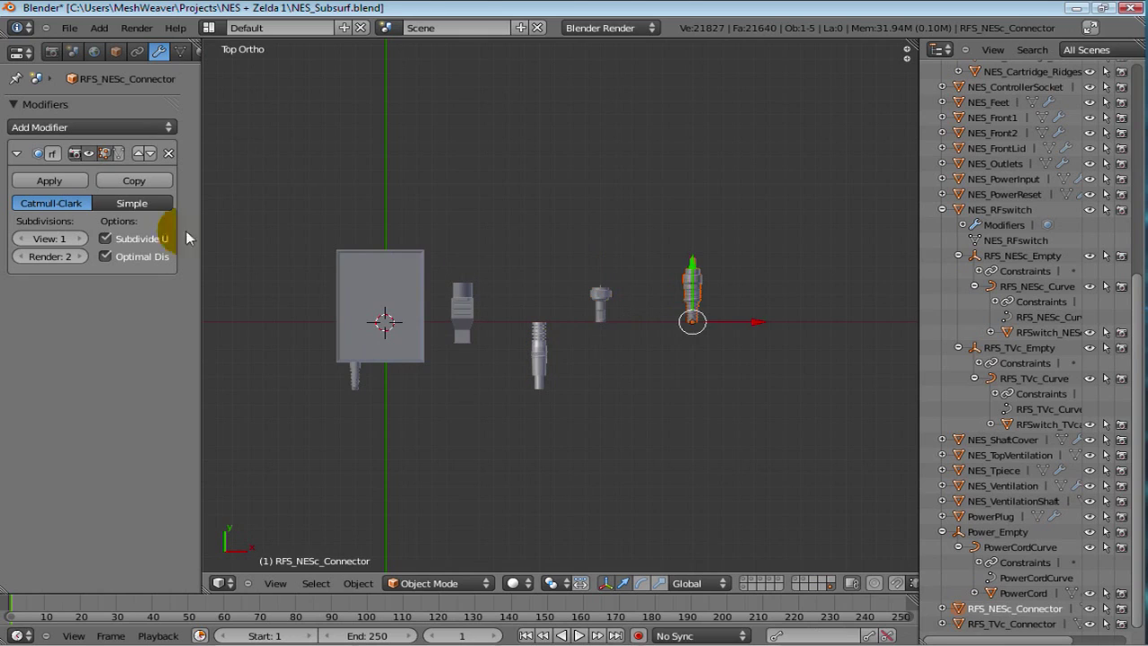
right_click(536, 359)
right_click(462, 309)
right_click(617, 310)
left_click(49, 181)
right_click(324, 321)
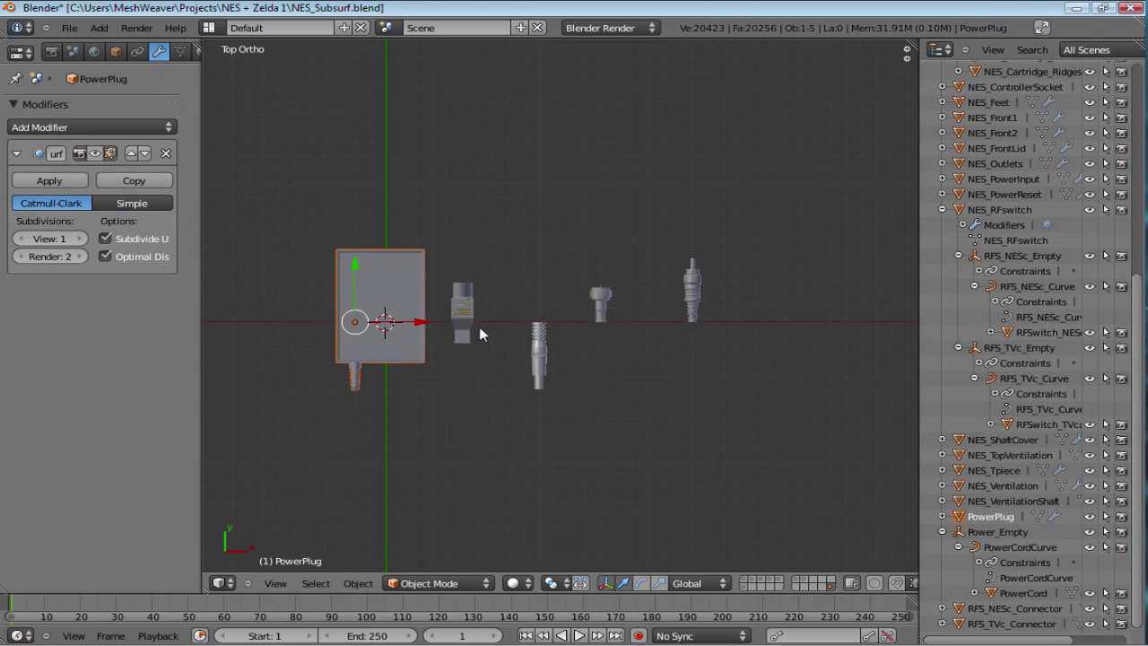
- Select NES_PowerInput and NES_ControllerSocket in turn and examine the two connector pieces up close at an angle
scroll(592, 363, "up", 2)
key("a")
middle_click_drag(401, 291, 487, 299, "shift")
middle_click_drag(551, 328, 543, 224)
right_click(568, 256)
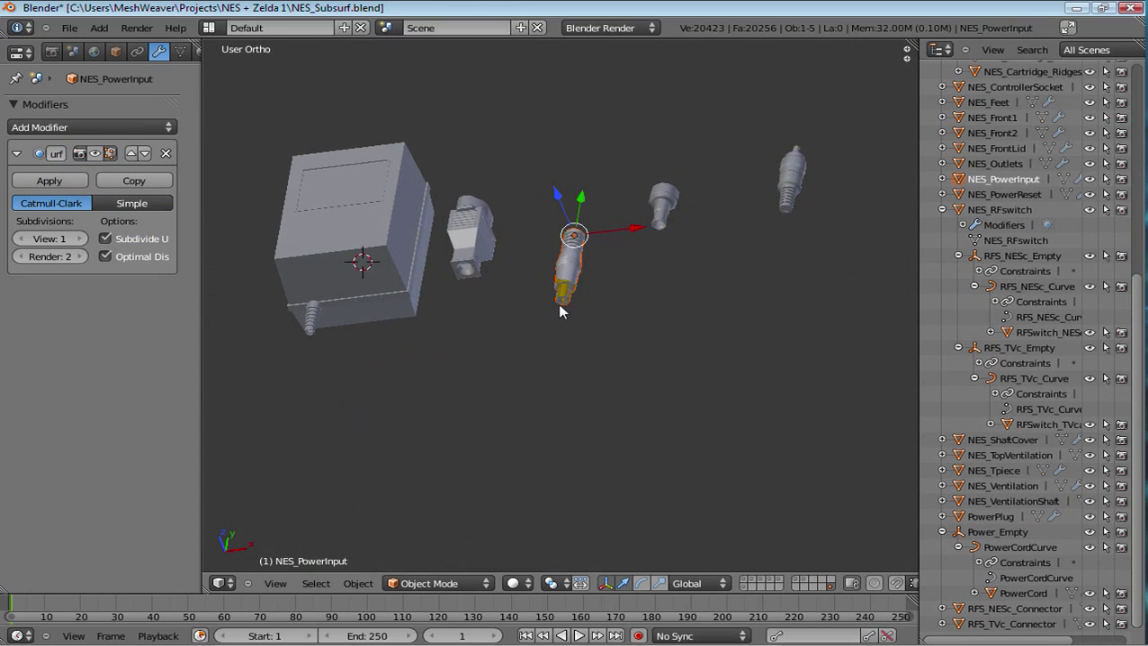
scroll(563, 305, "up", 3)
middle_click_drag(579, 301, 610, 377, "shift")
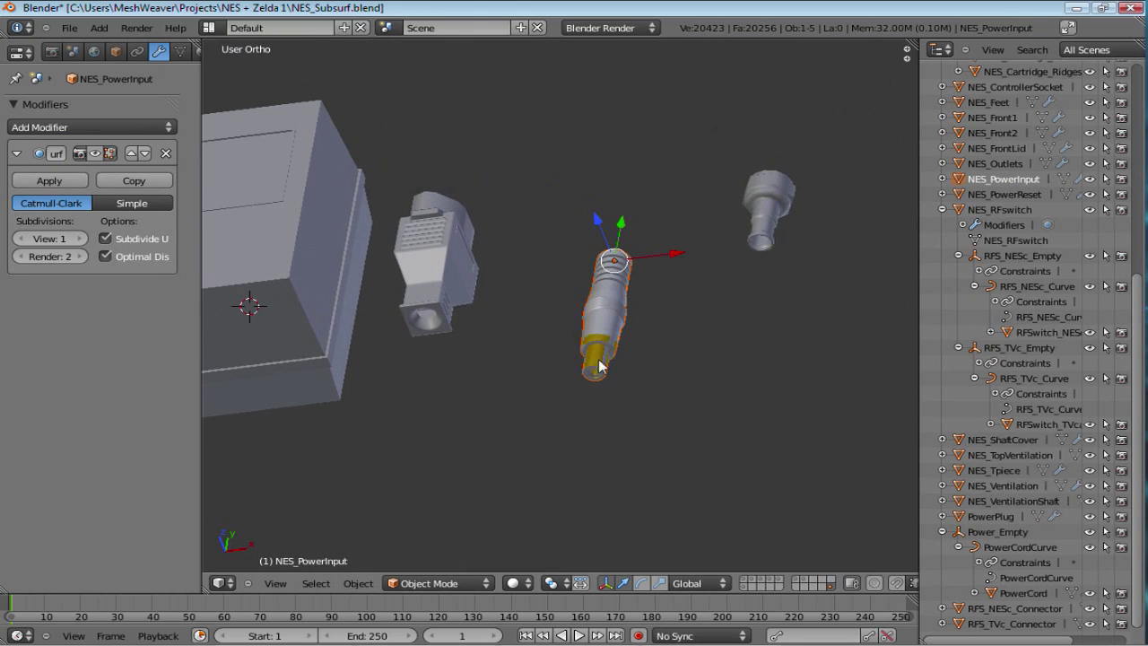
right_click(439, 257)
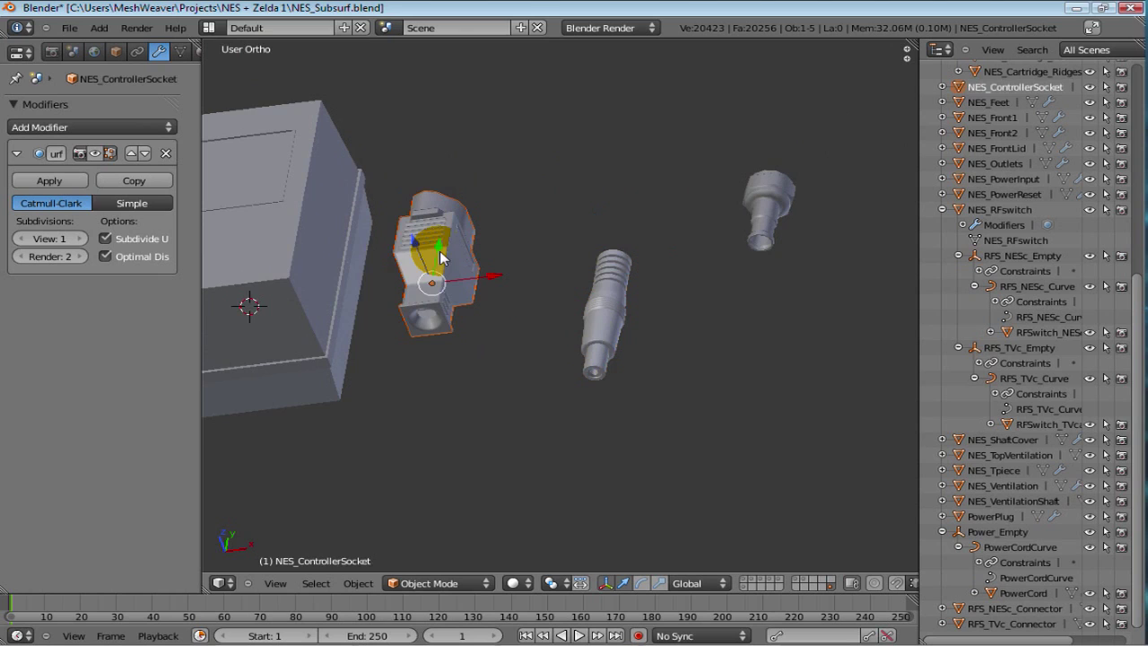
- Select PowerPlug and RFS_TVc_Connector in turn and examine them among the other connector pieces
right_click(344, 278)
middle_click_drag(346, 278, 668, 313)
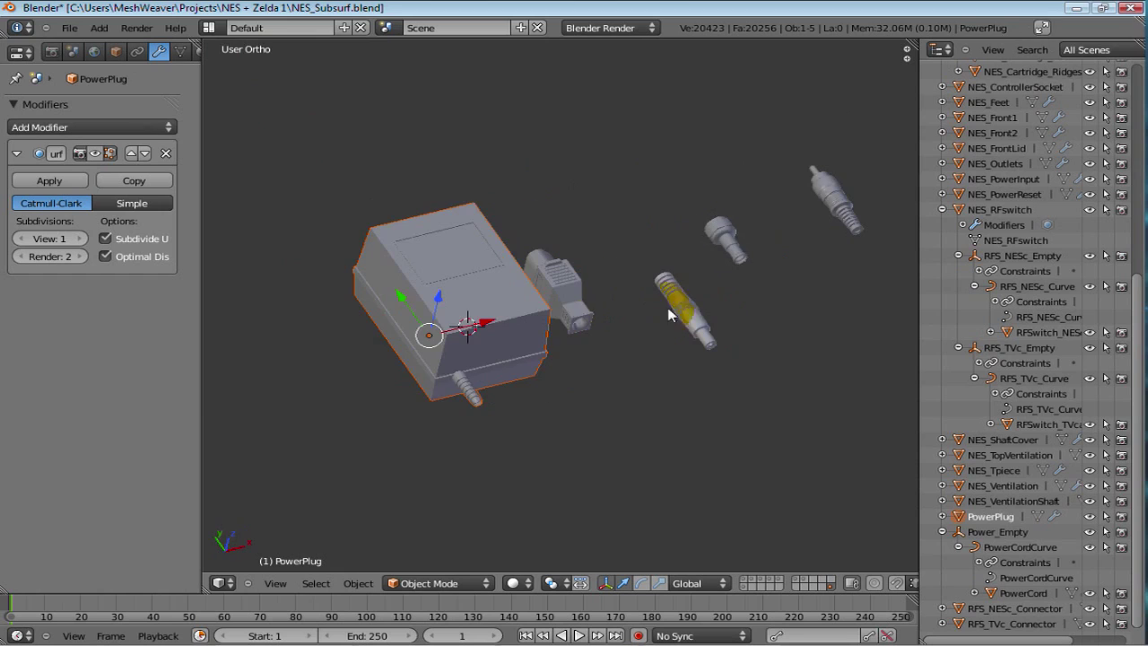
right_click(727, 249)
middle_click_drag(727, 249, 545, 304)
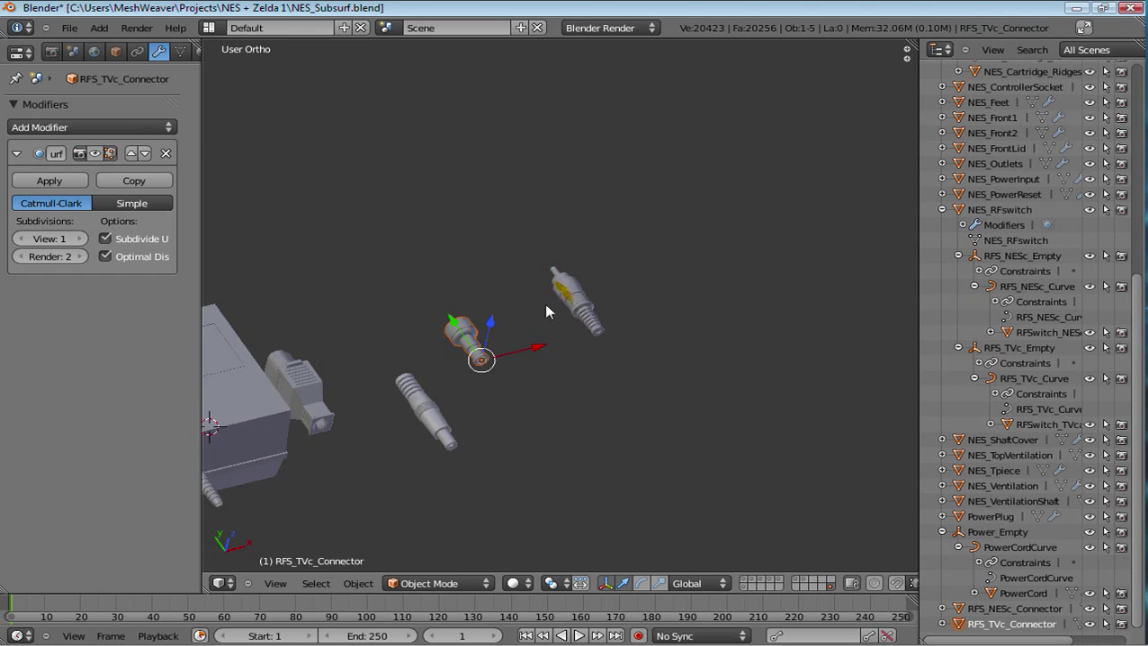
- Turn off the viewport display of the Subdivision Surface modifier on RFS_NESc_Connector, and check the neighbouring ribbed connector piece
right_click(584, 306)
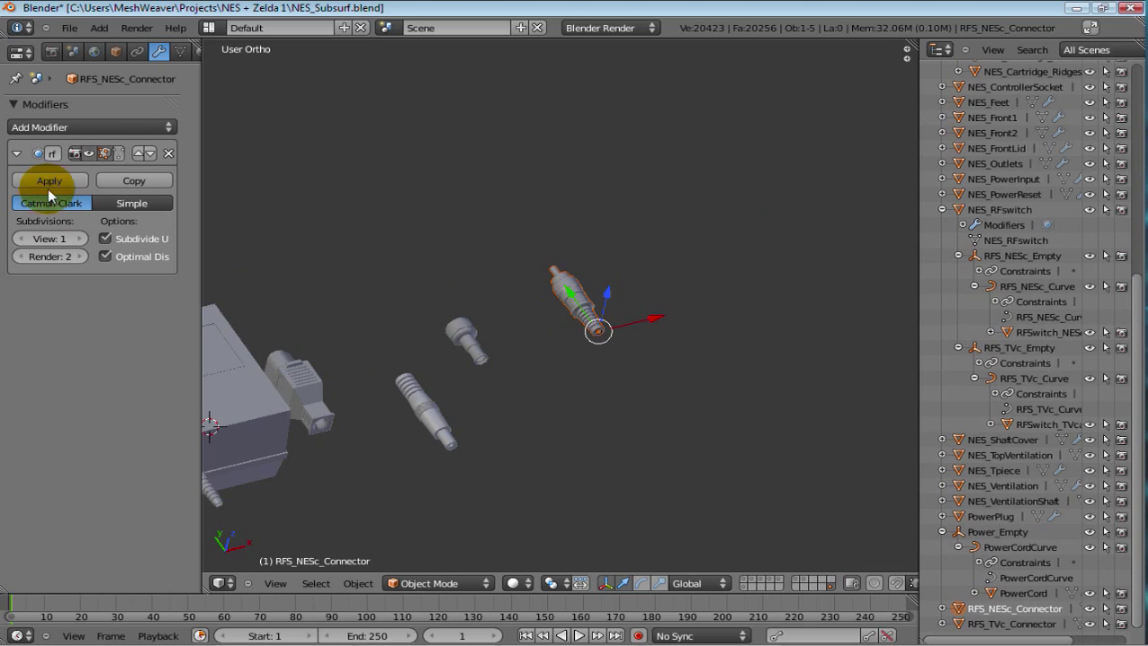
left_click(84, 158)
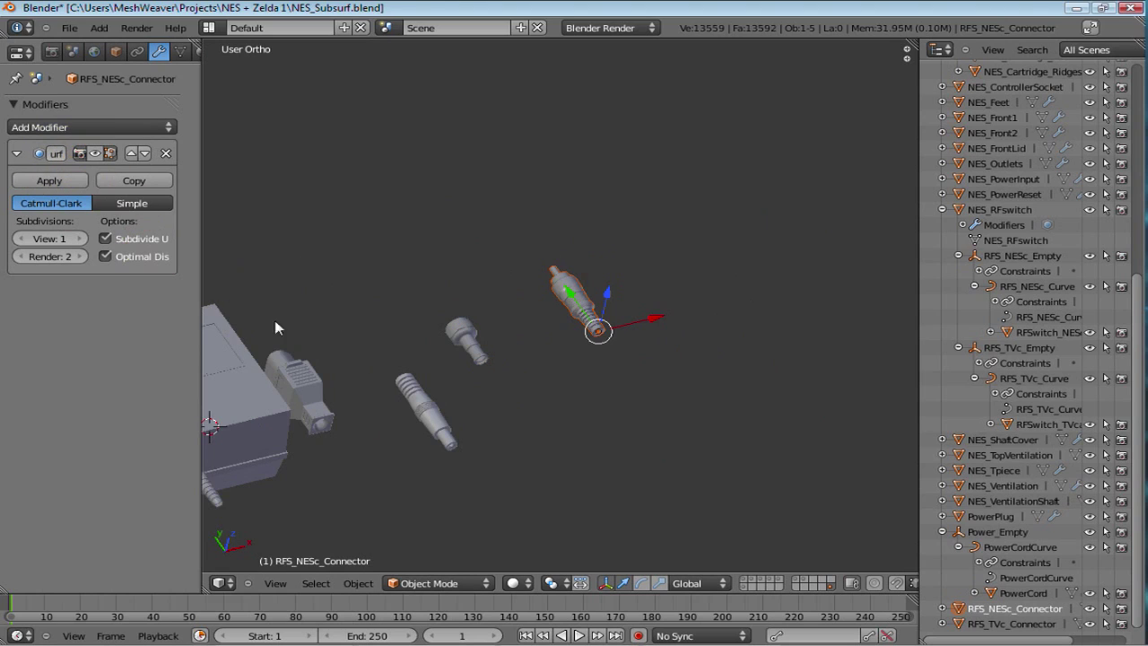
right_click(426, 412)
right_click(594, 310)
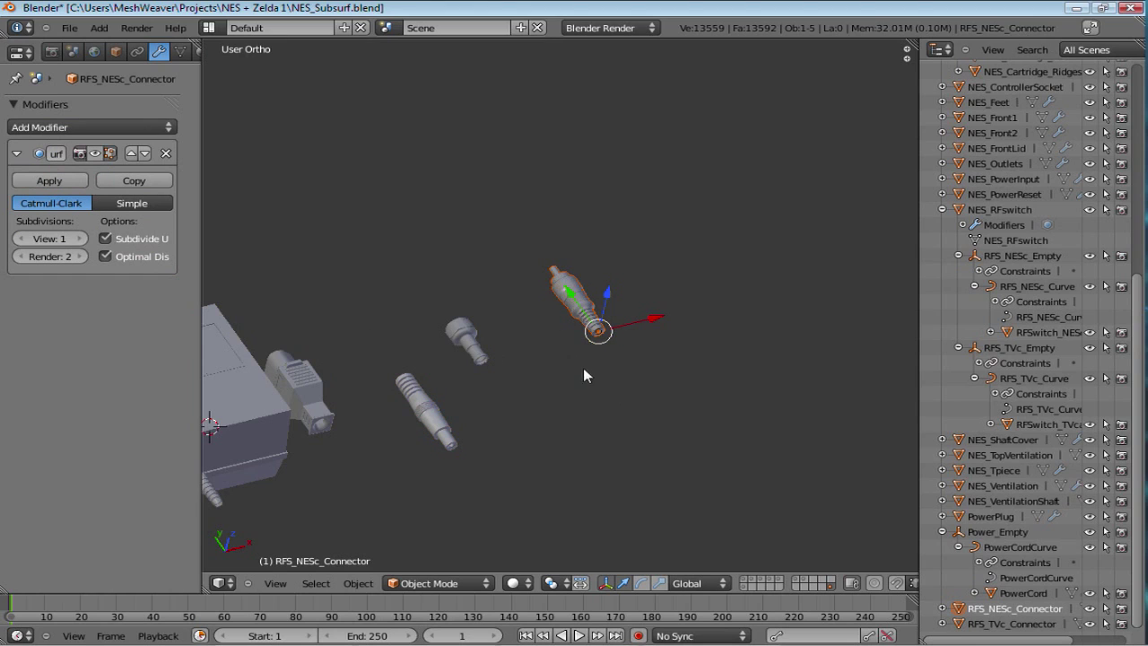
- Deselect everything and display layers 1 to 6 together, showing the console with its cartridge, controller, cords and power adapter
scroll(583, 370, "down", 2)
key("a")
middle_click_drag(520, 502, 746, 556, "shift")
left_click(743, 579)
middle_click_drag(494, 399, 610, 394)
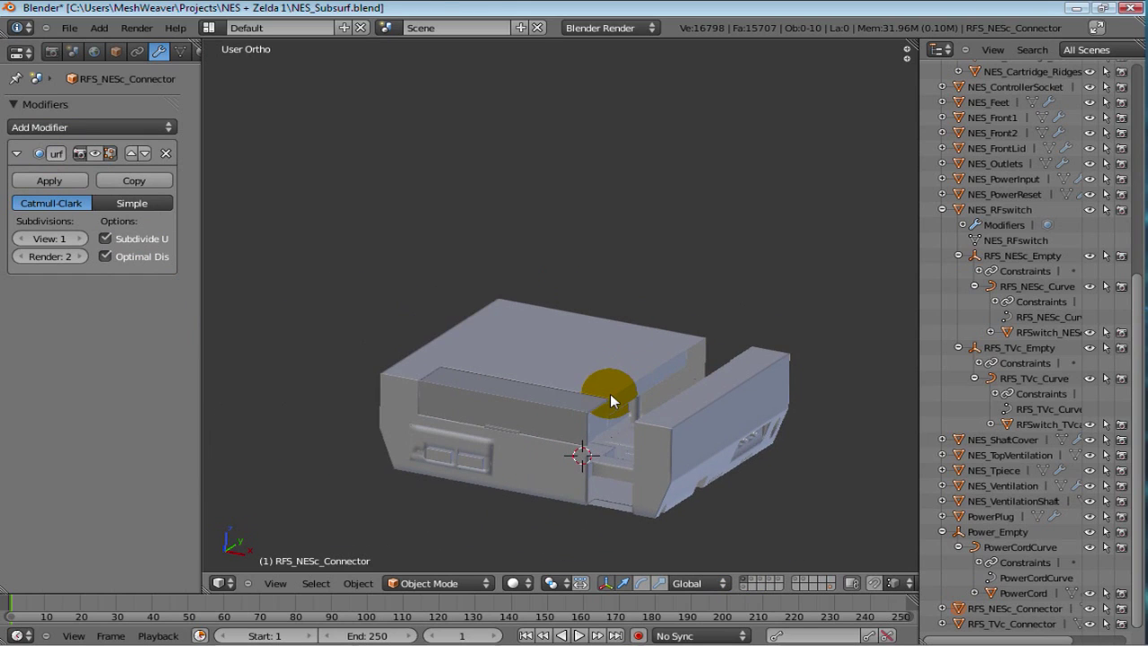
key("shift+2")
key("shift+3")
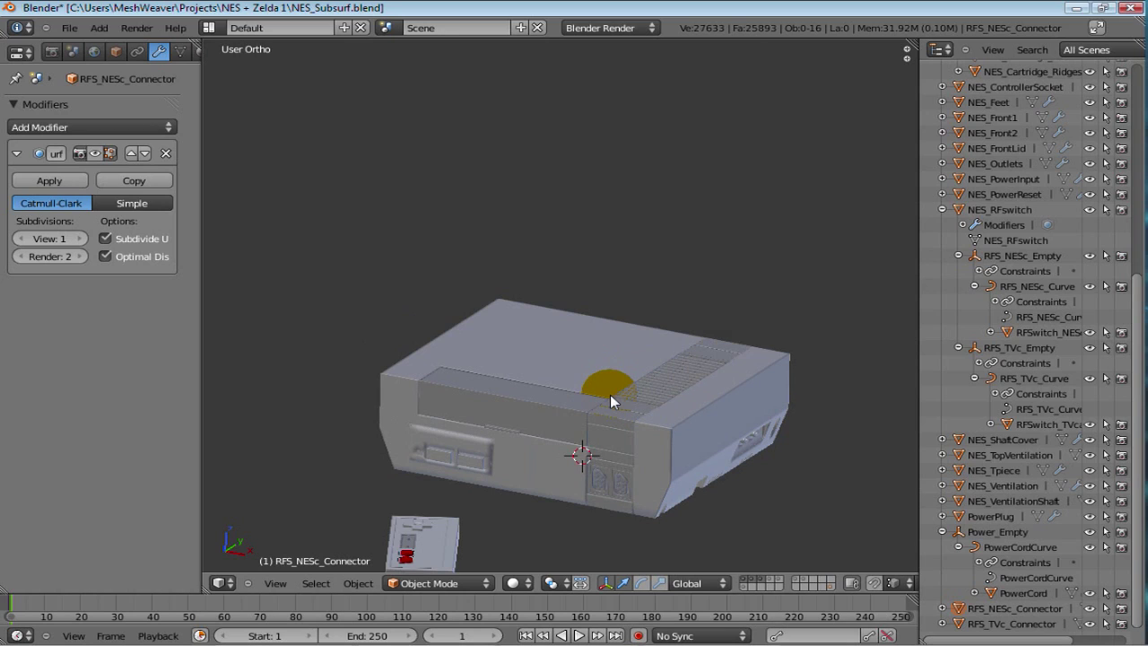
key("shift+4")
key("shift+5")
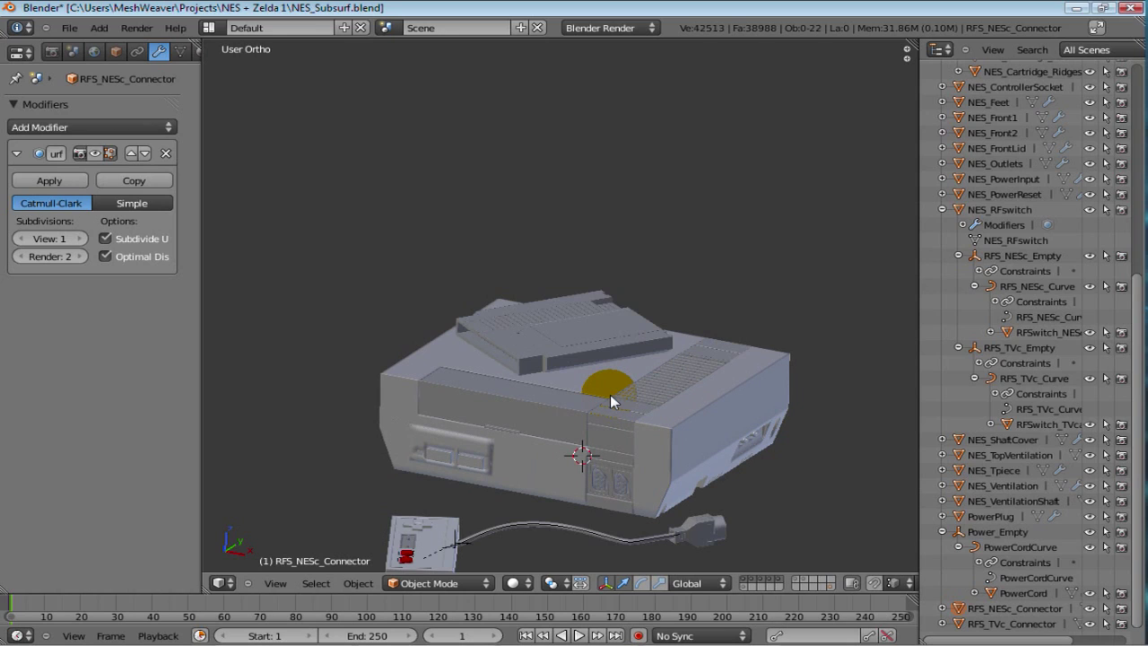
key("shift+6")
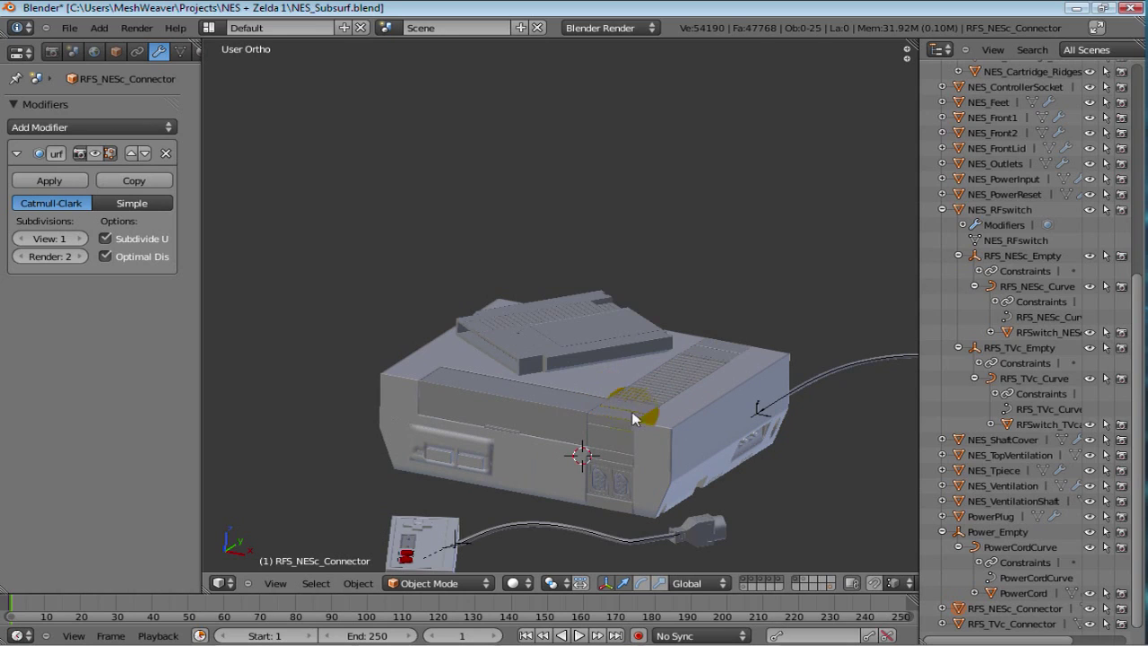
middle_click_drag(658, 411, 733, 419)
scroll(646, 389, "down", 2)
middle_click_drag(647, 391, 609, 385)
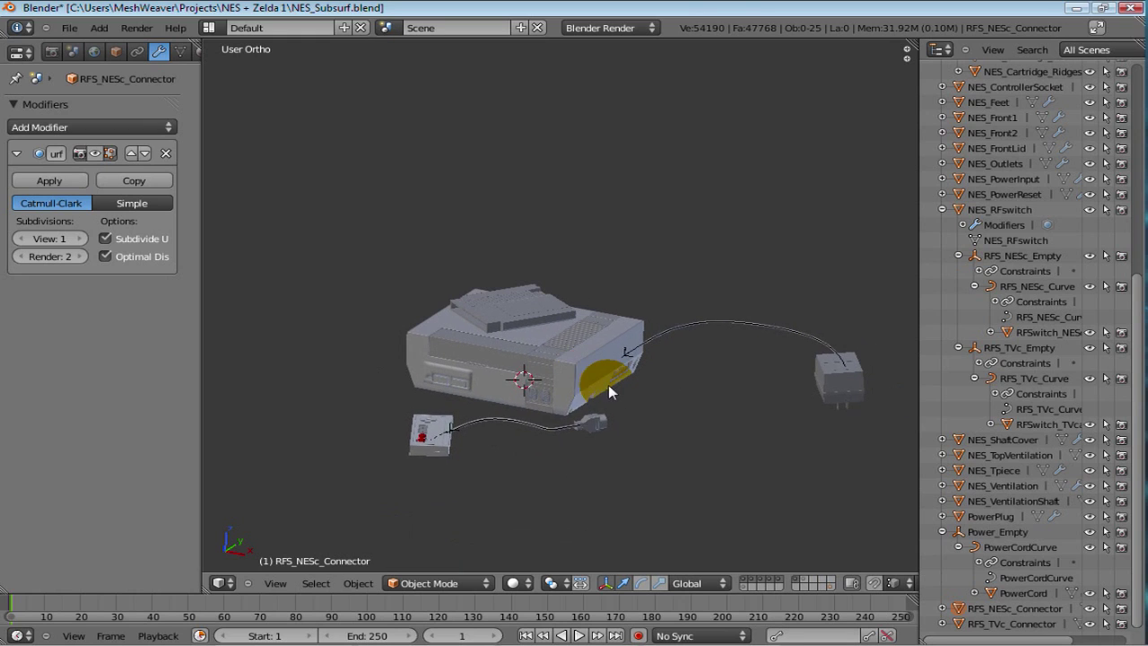
- Select NES_Cartridge and examine the cartridge on top of the console up close and from a distance
scroll(512, 332, "up", 3)
right_click(391, 356)
scroll(387, 357, "up", 3)
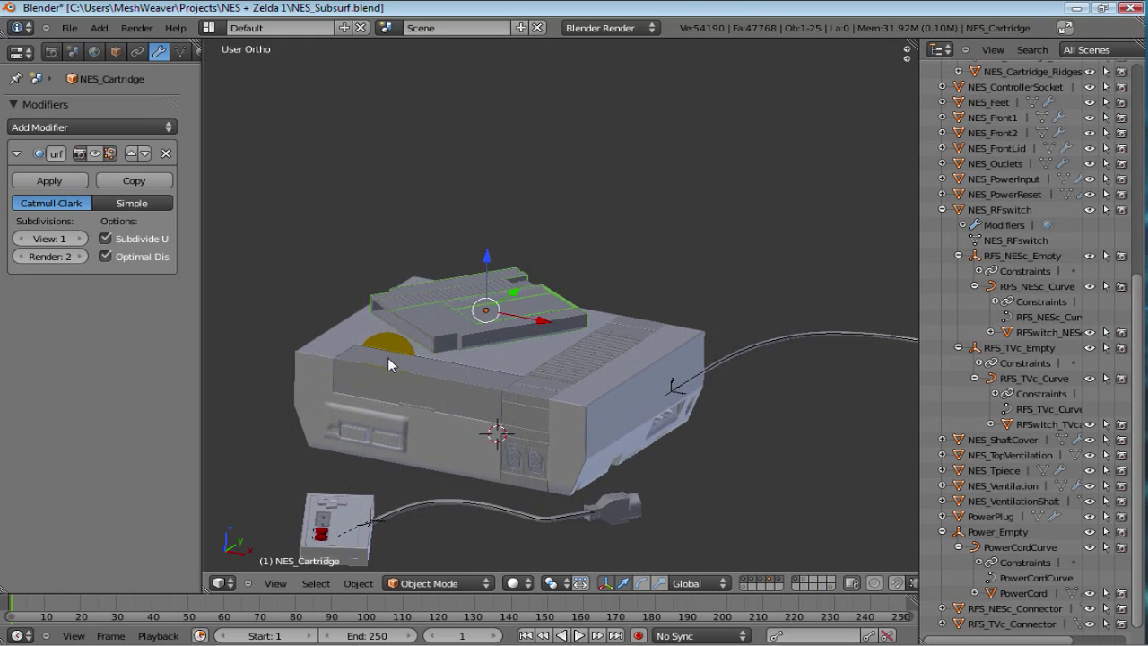
middle_click_drag(409, 364, 652, 309)
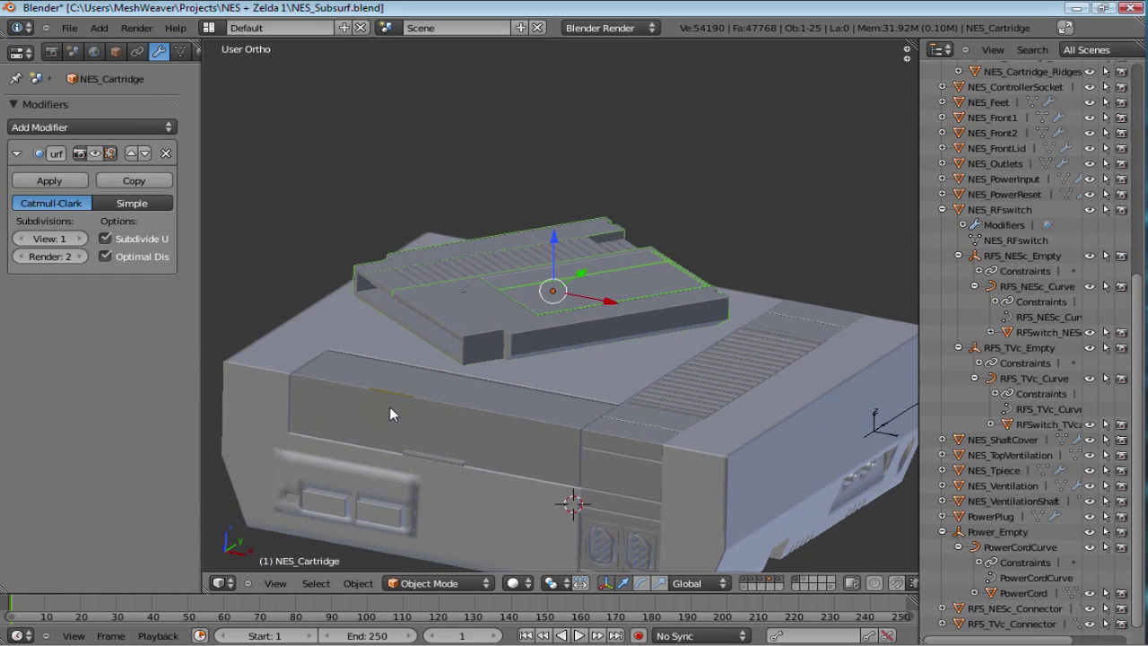
scroll(389, 406, "down", 3)
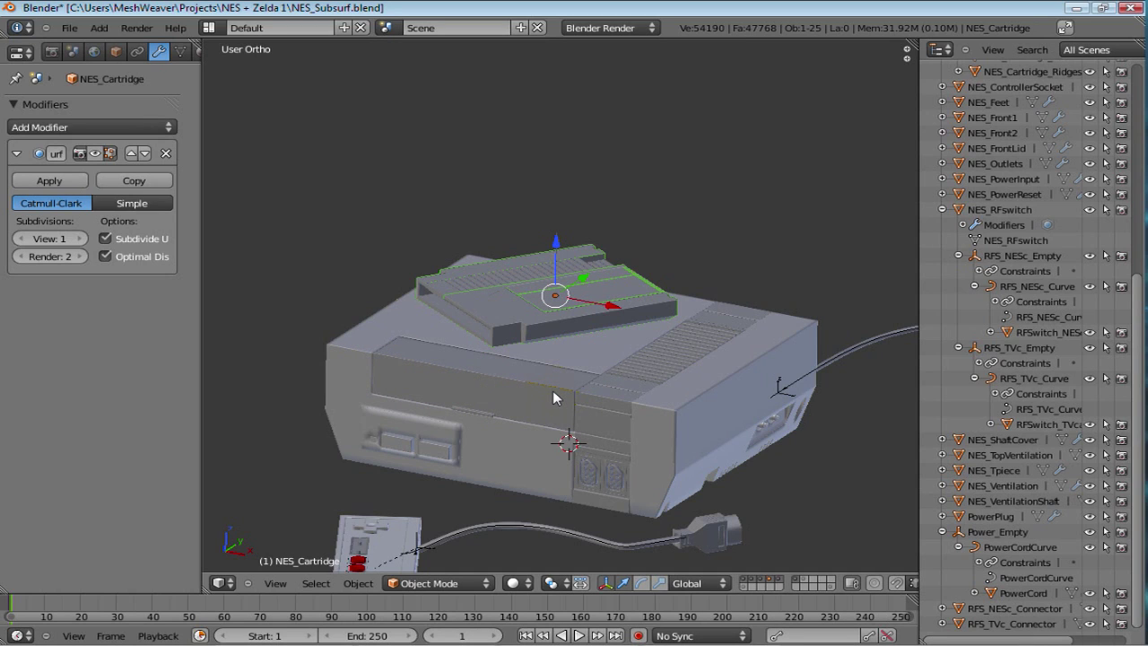
scroll(442, 346, "down", 2)
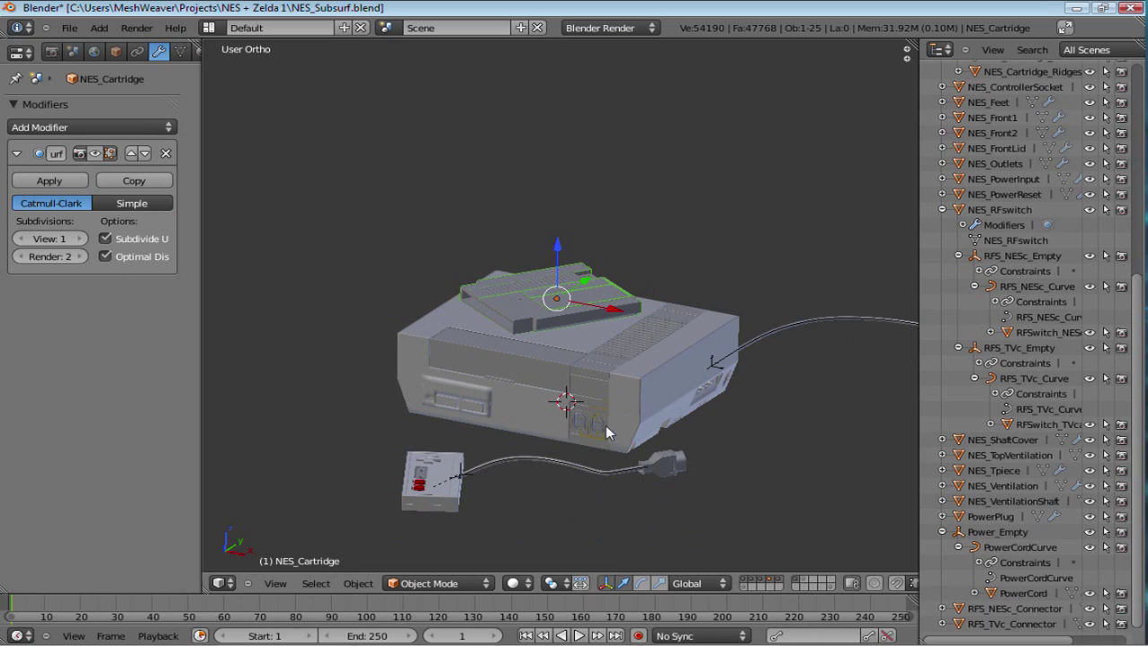
- Rename the NES_VentilationShaft object as NES_ExpansionPort in the outliner
middle_click_drag(858, 354, 572, 329, "shift")
left_click(1010, 504)
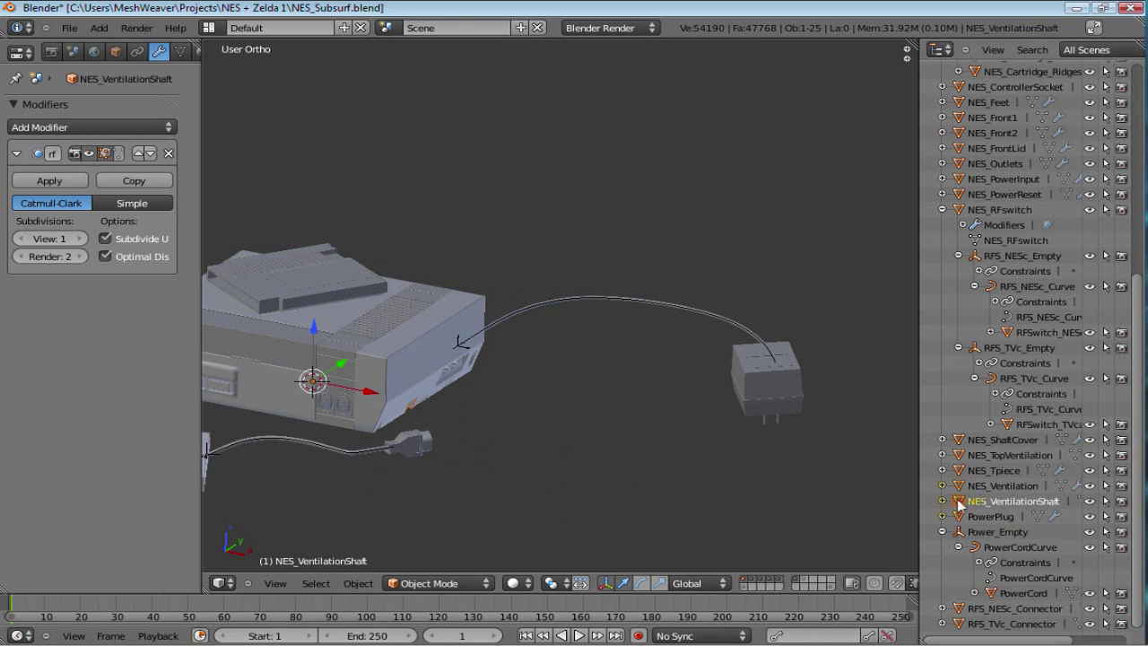
double_click(1026, 502)
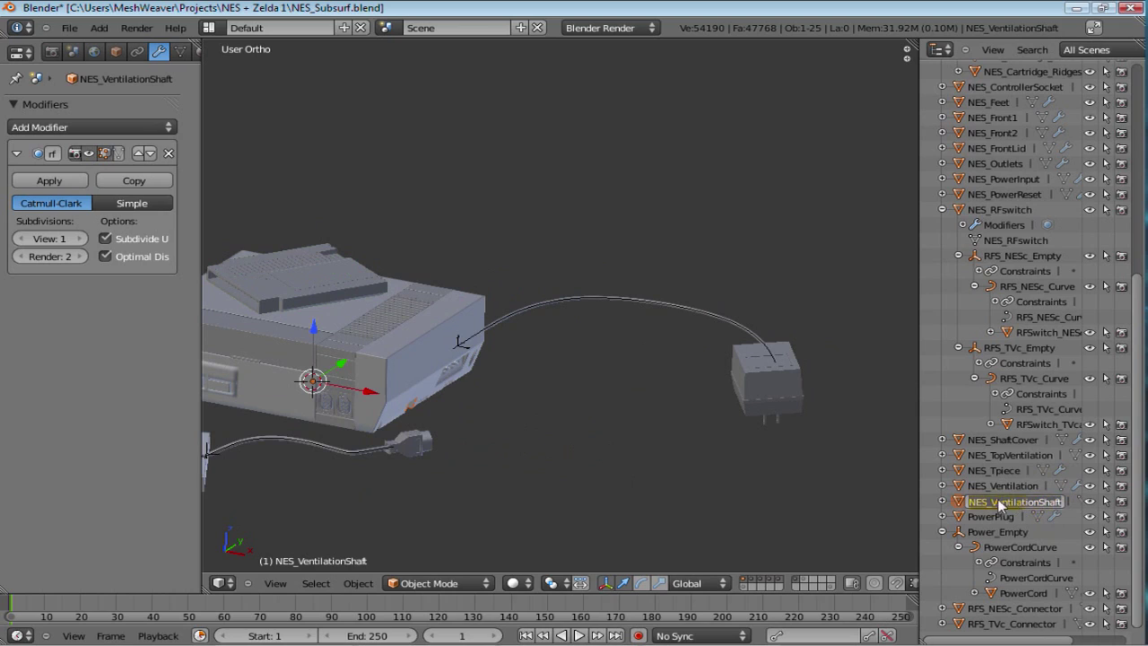
left_click_drag(1030, 503, 1072, 504)
type("ES_ExpansionPort")
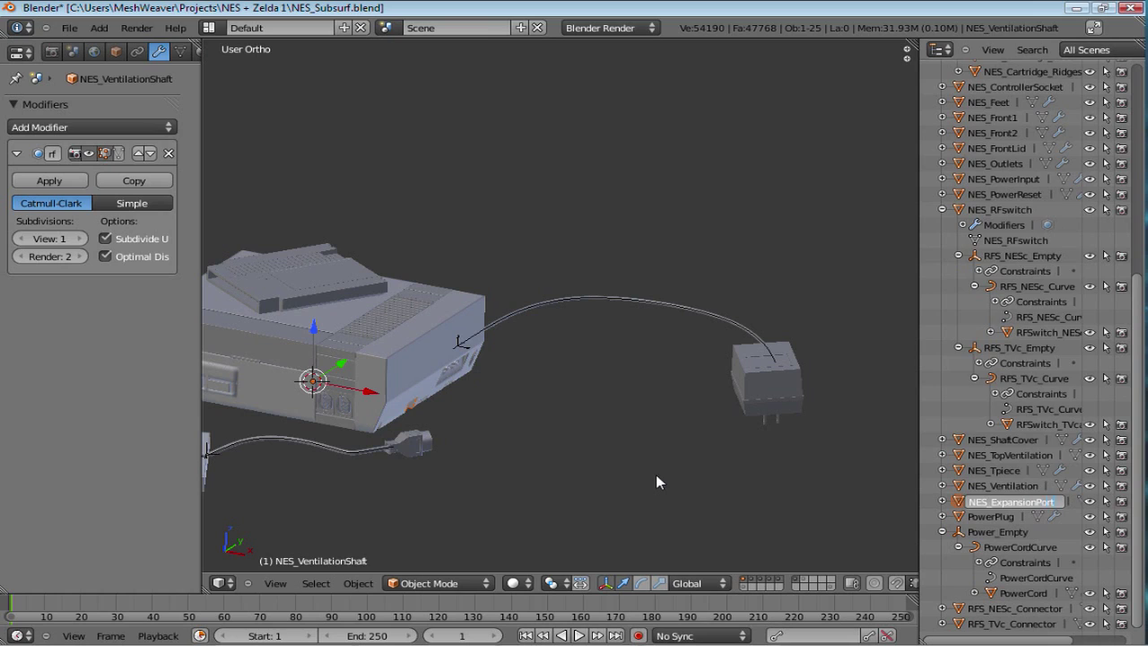
key("Return")
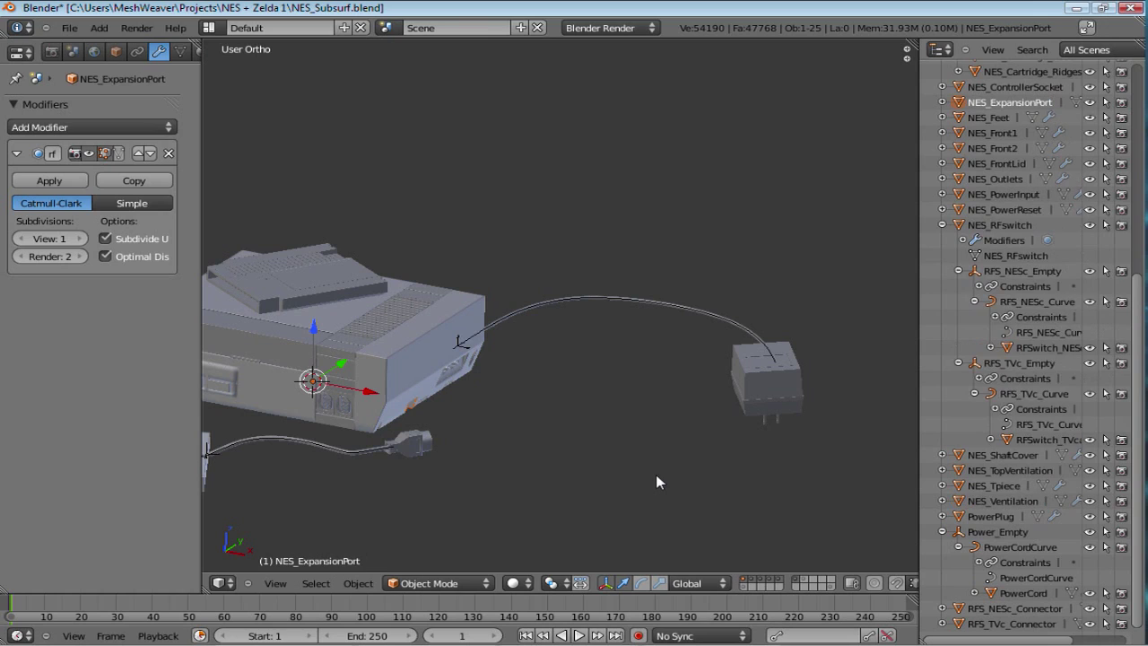
- Rename the mesh data of the expansion port object as NES_ExpansionPort to match the object name
left_click(115, 52)
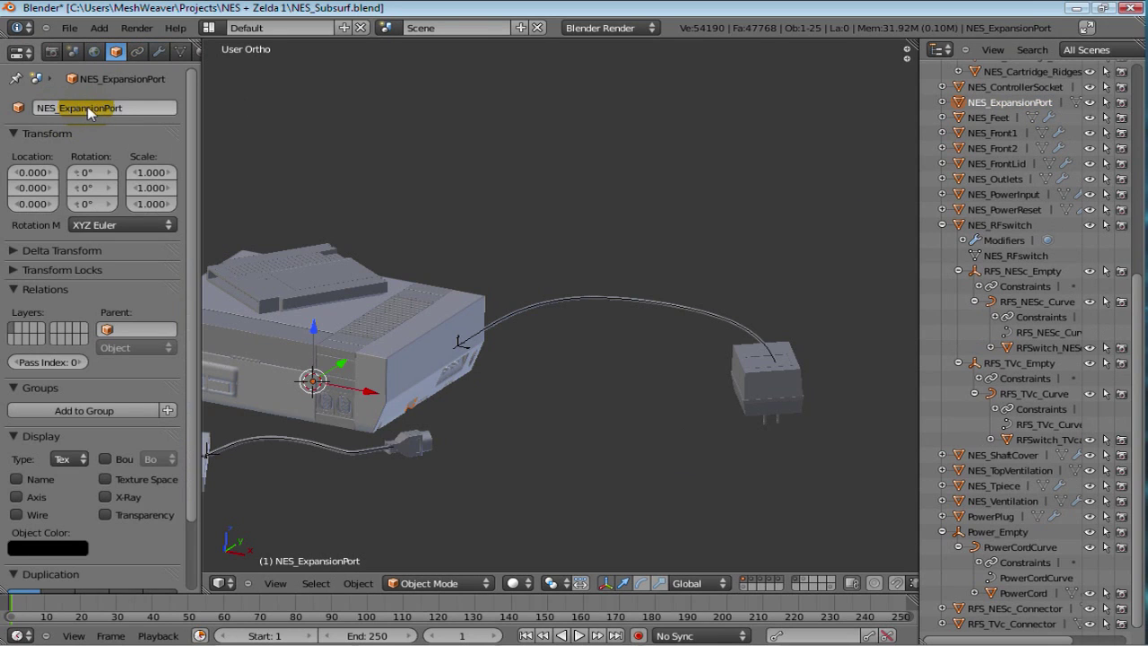
left_click(181, 52)
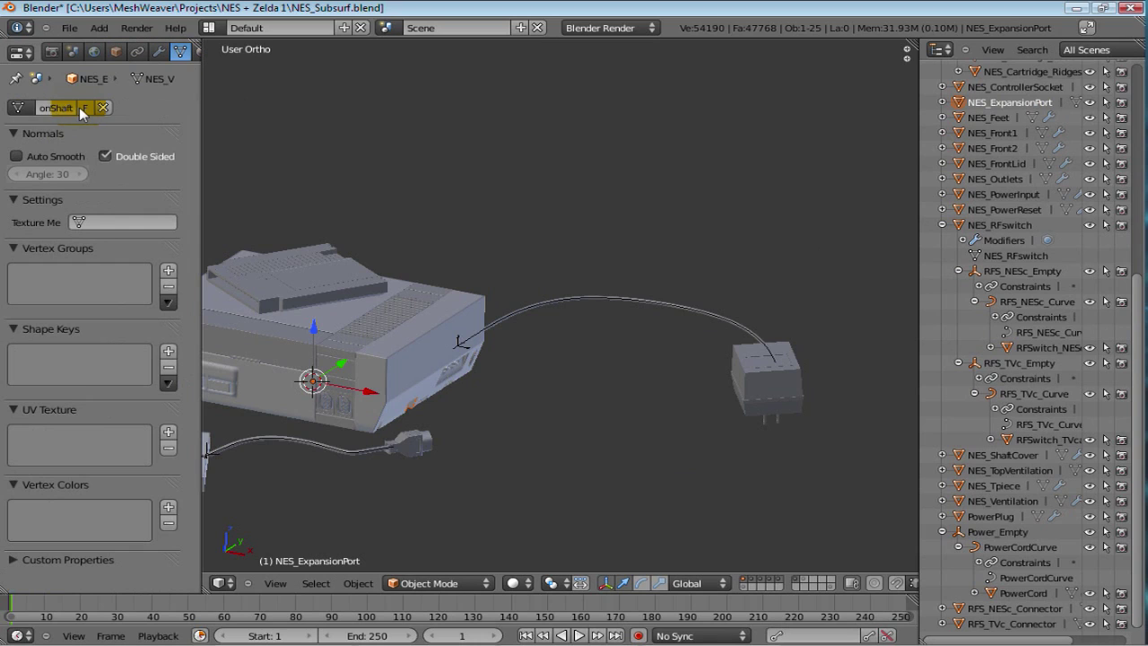
type("NES_ExpansionPort")
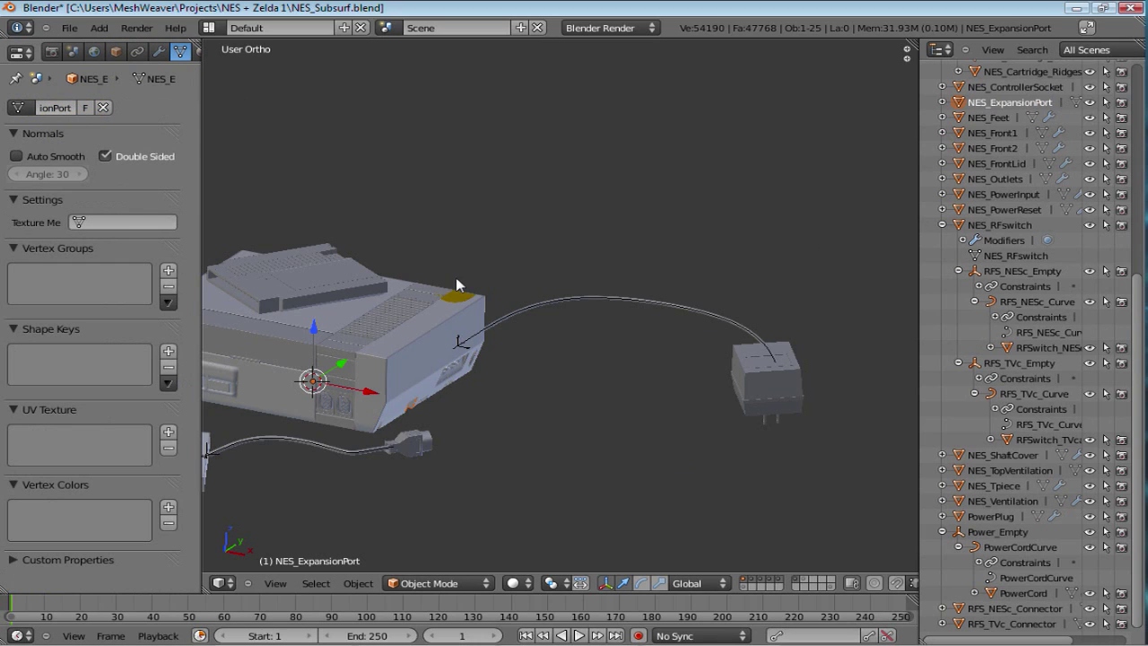
- Deselect everything, save over NES_Subsurf.blend and close the Blender window
key("a")
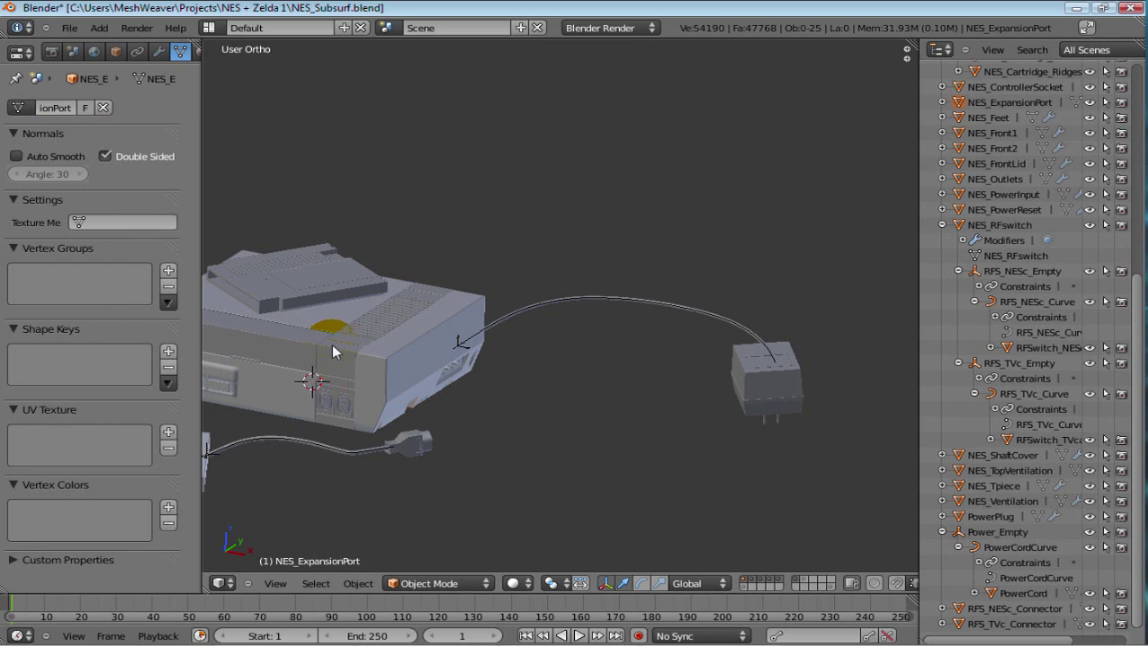
middle_click_drag(345, 353, 582, 347, "shift")
key("ctrl+s")
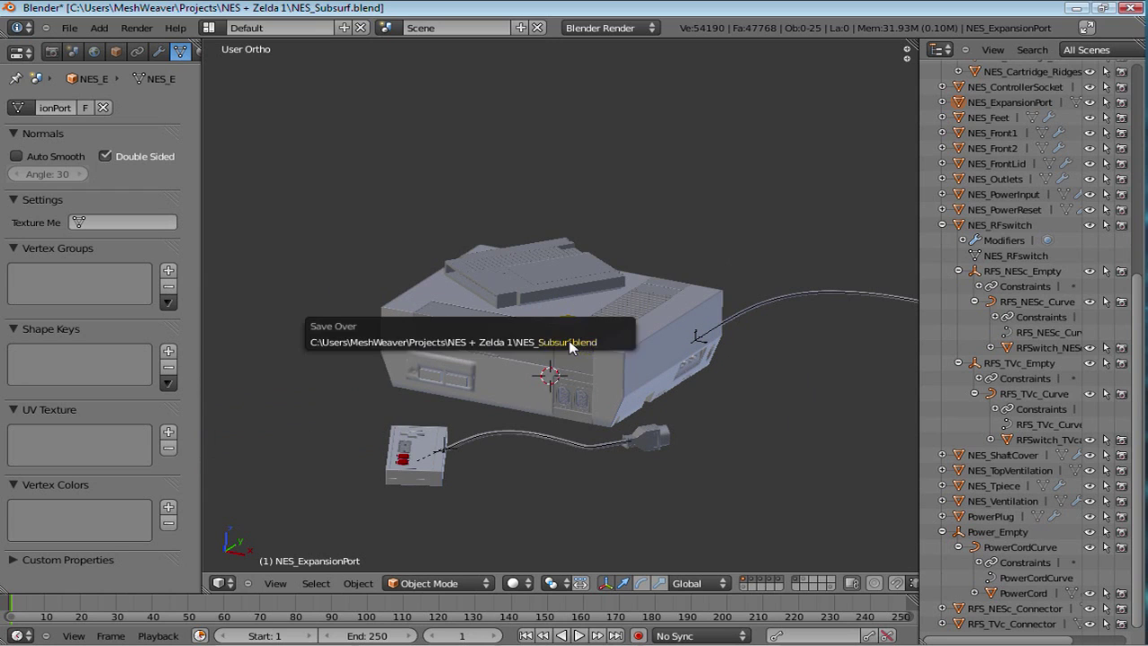
left_click(1132, 9)
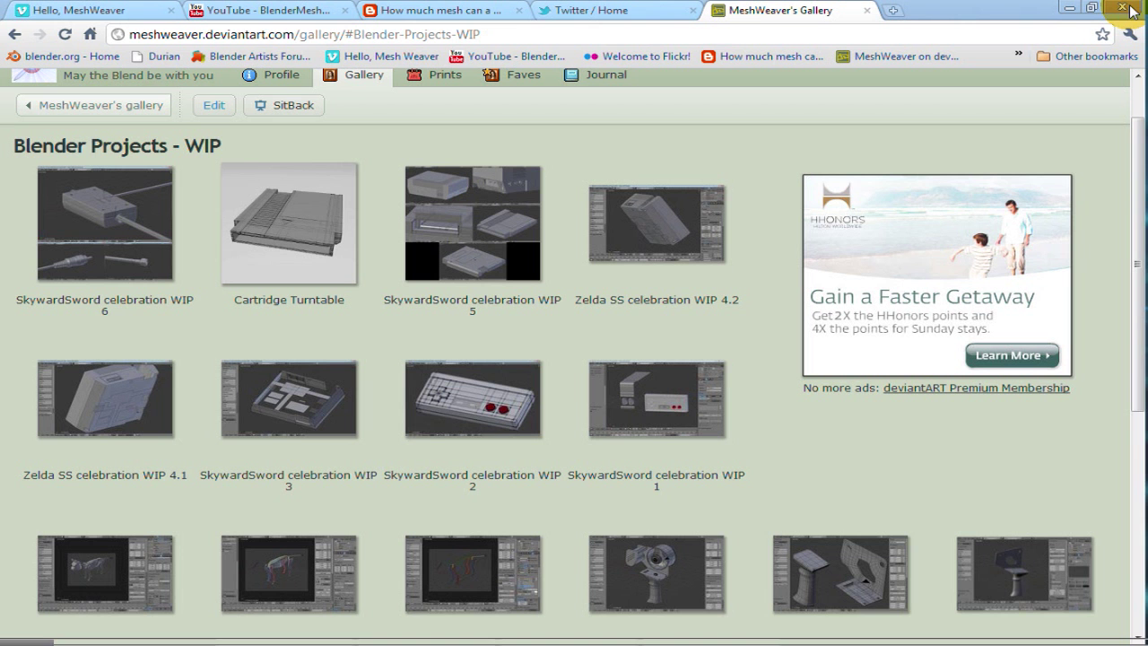
- Move GIMP's layers dock slightly inward and switch to the Controller_TopUV.xcf image window
left_click(299, 613)
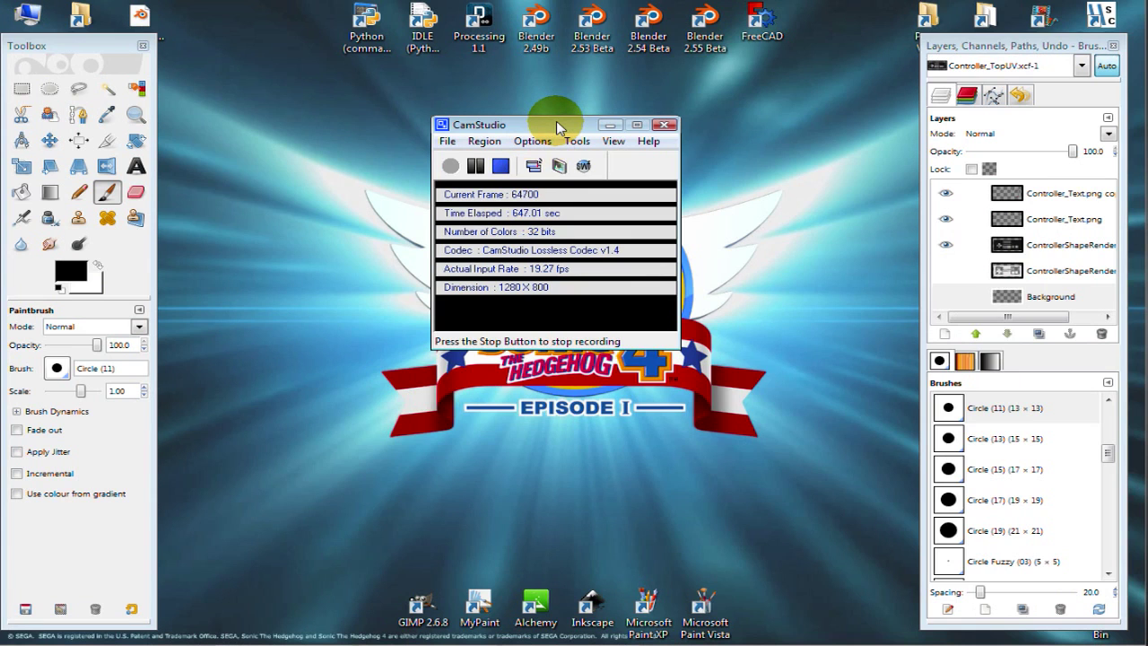
left_click_drag(556, 126, 578, 159)
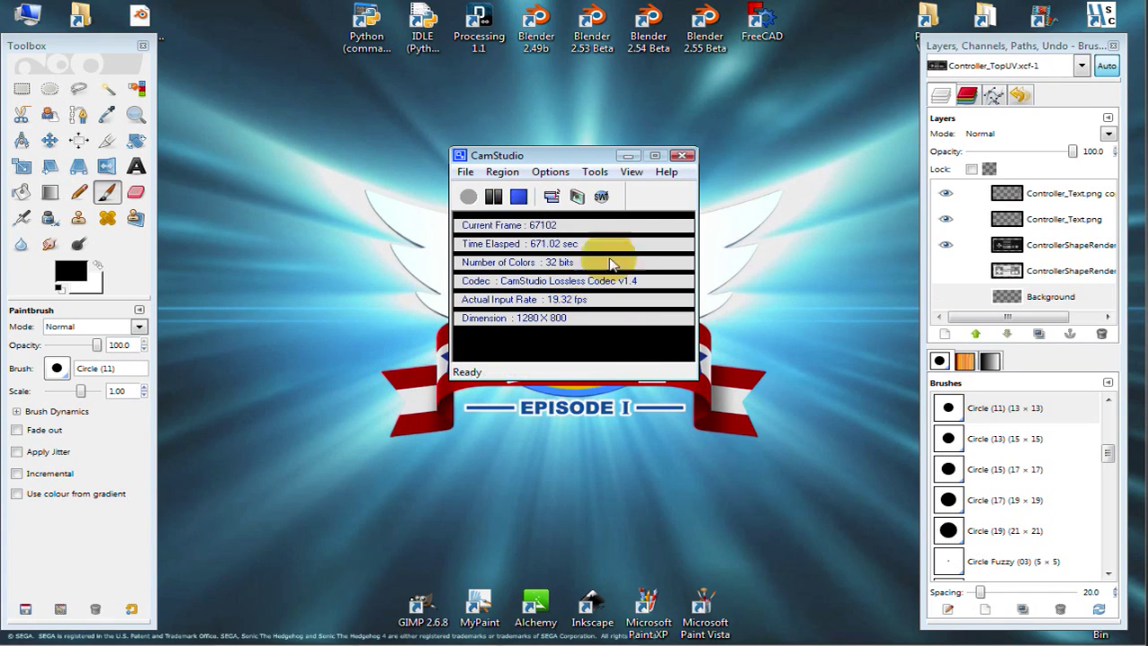
mouse_move(599, 634)
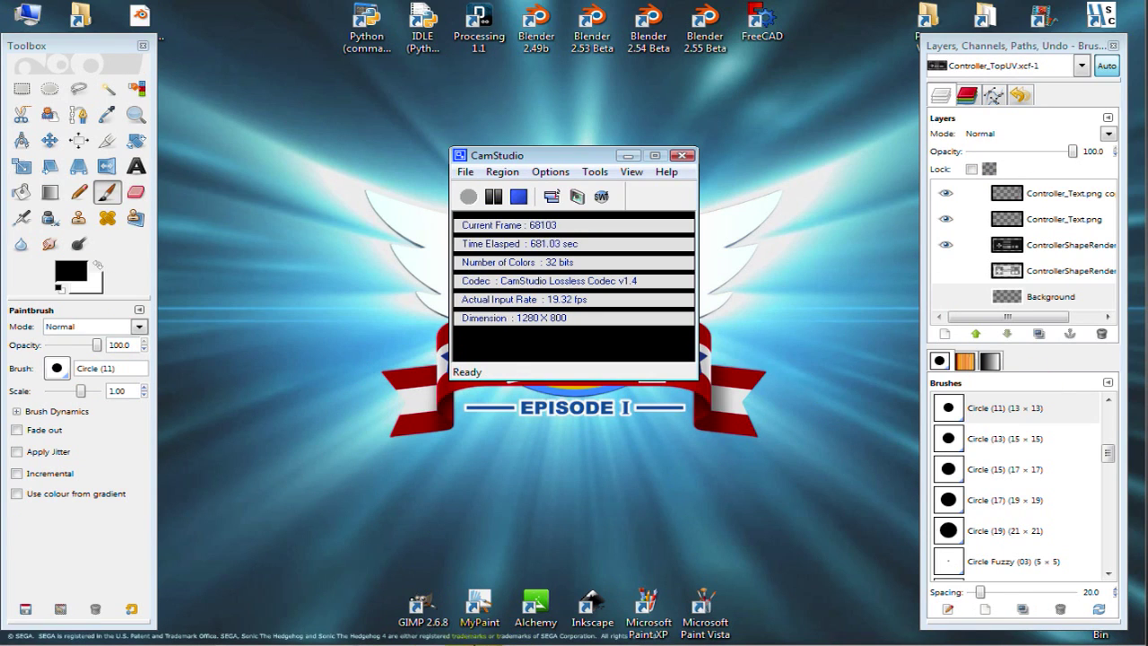
left_click(51, 46)
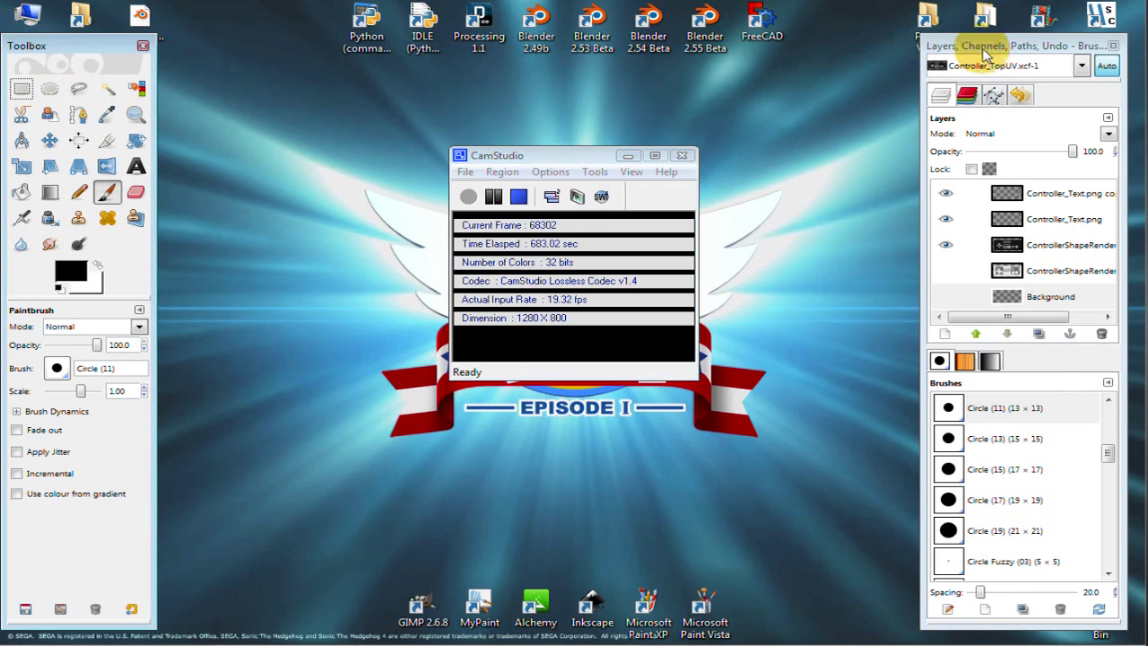
left_click(983, 51)
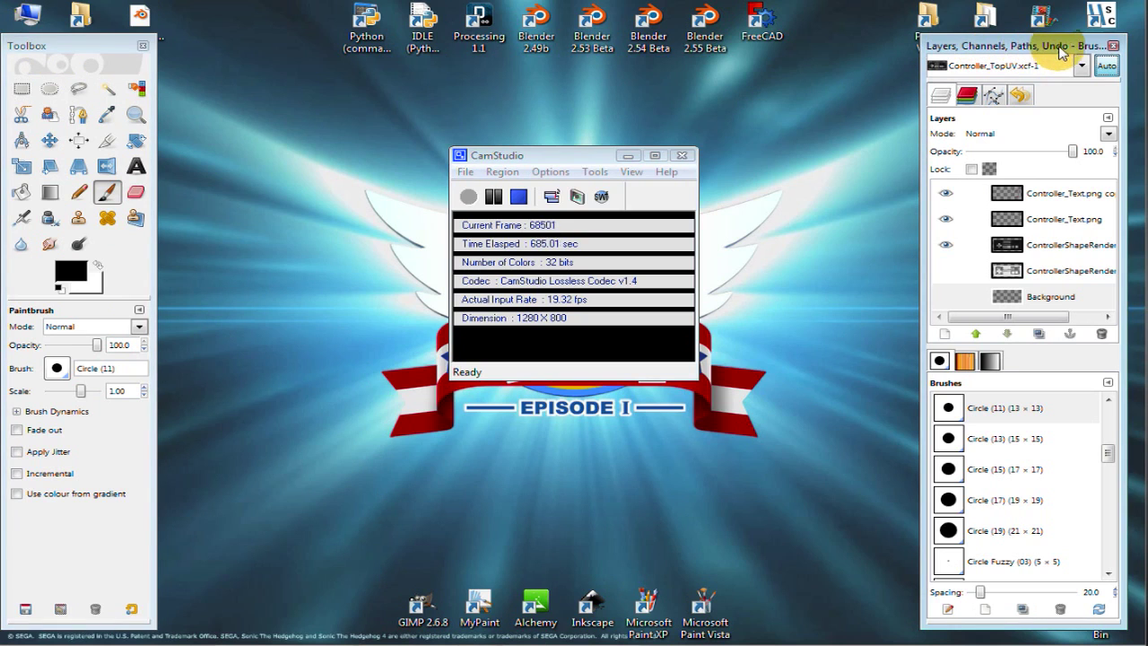
left_click_drag(1071, 50, 1044, 50)
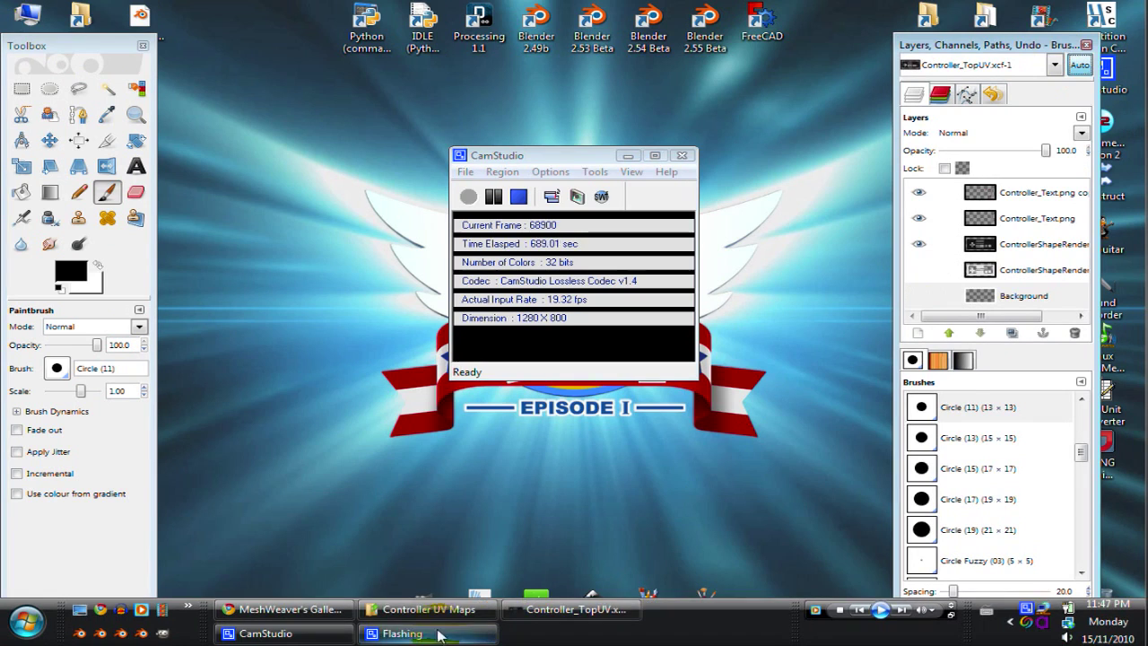
left_click(574, 611)
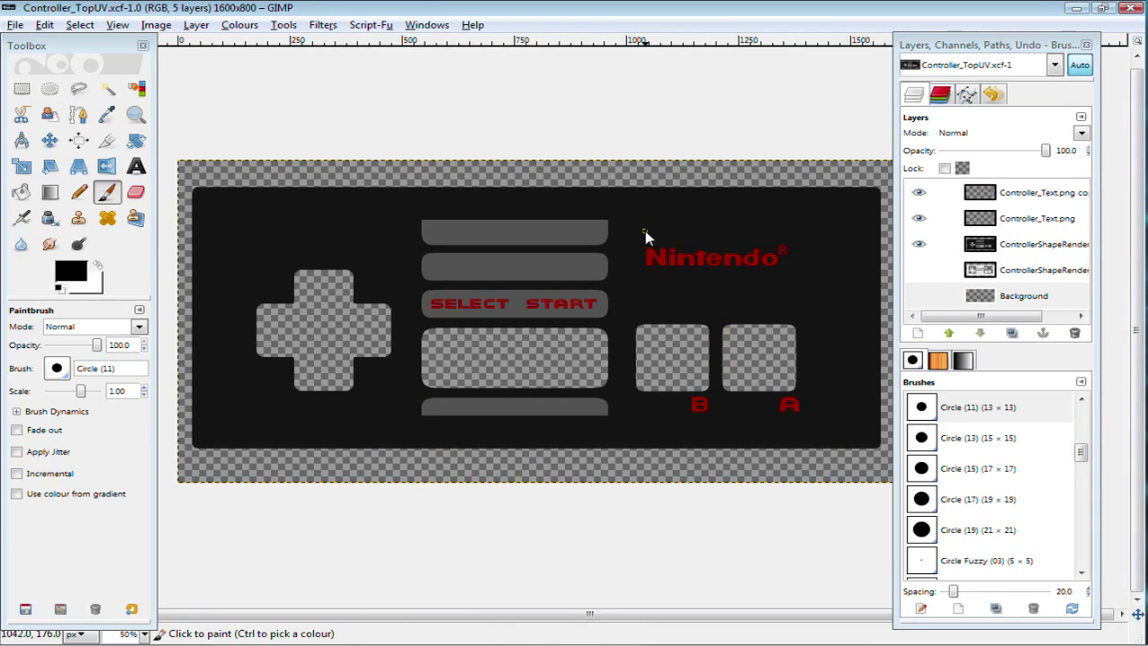
- Compare the two ControllerShapeRender layers by displaying the light one in place of the dark one, and redisplay the dark one
left_click(918, 244)
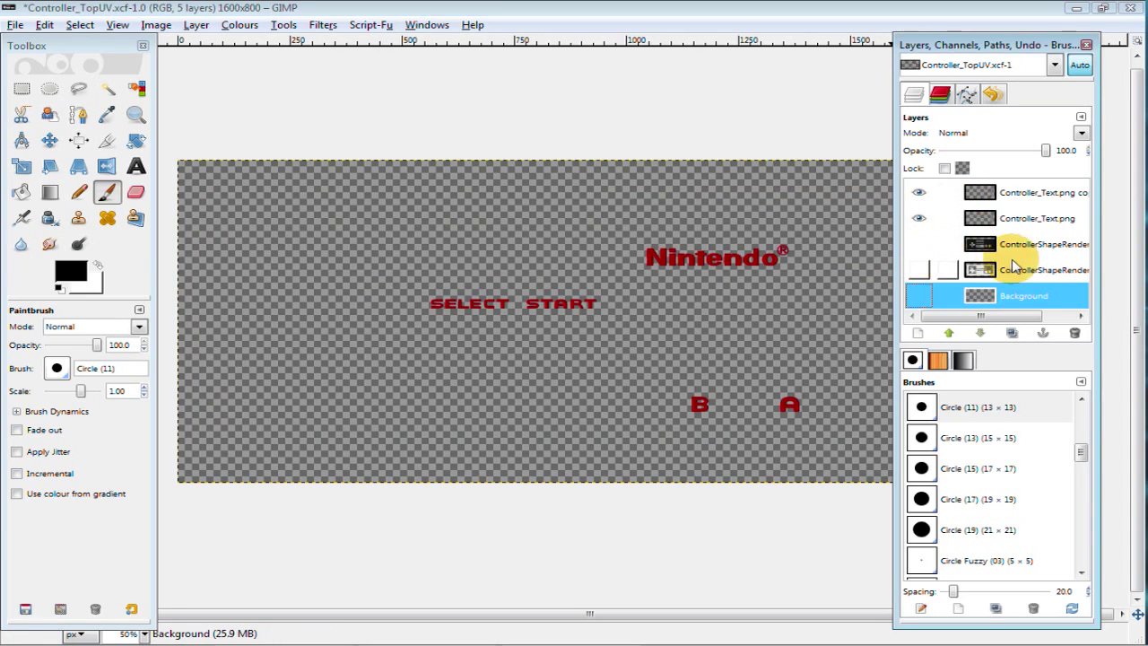
left_click(947, 270)
left_click(919, 270)
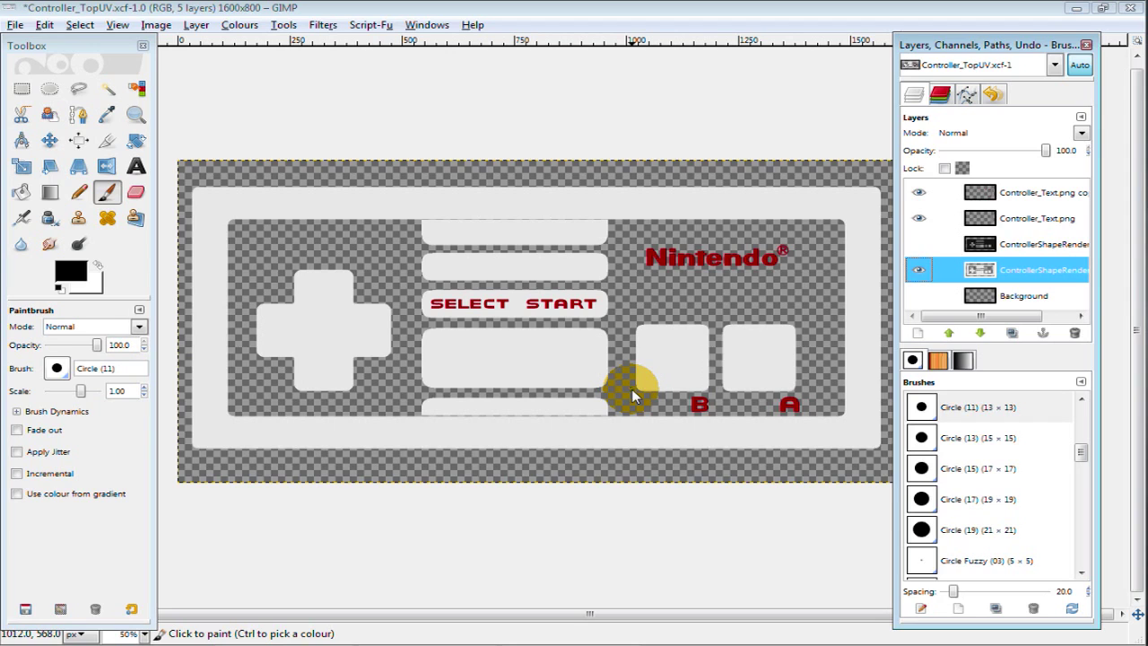
left_click(1041, 244)
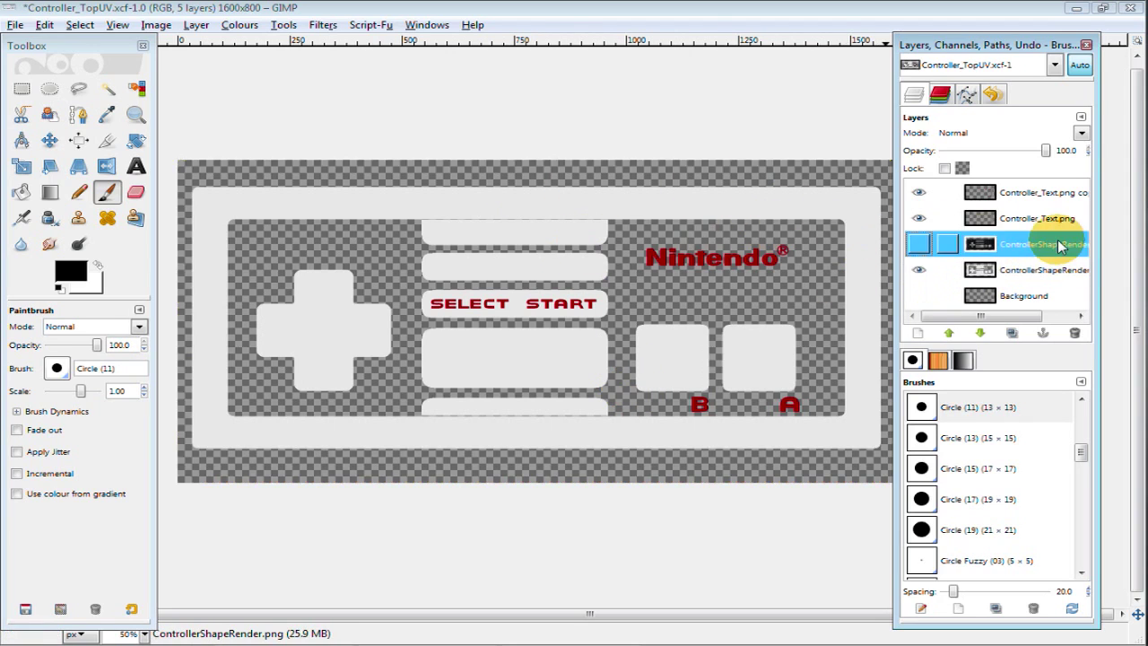
left_click(918, 243)
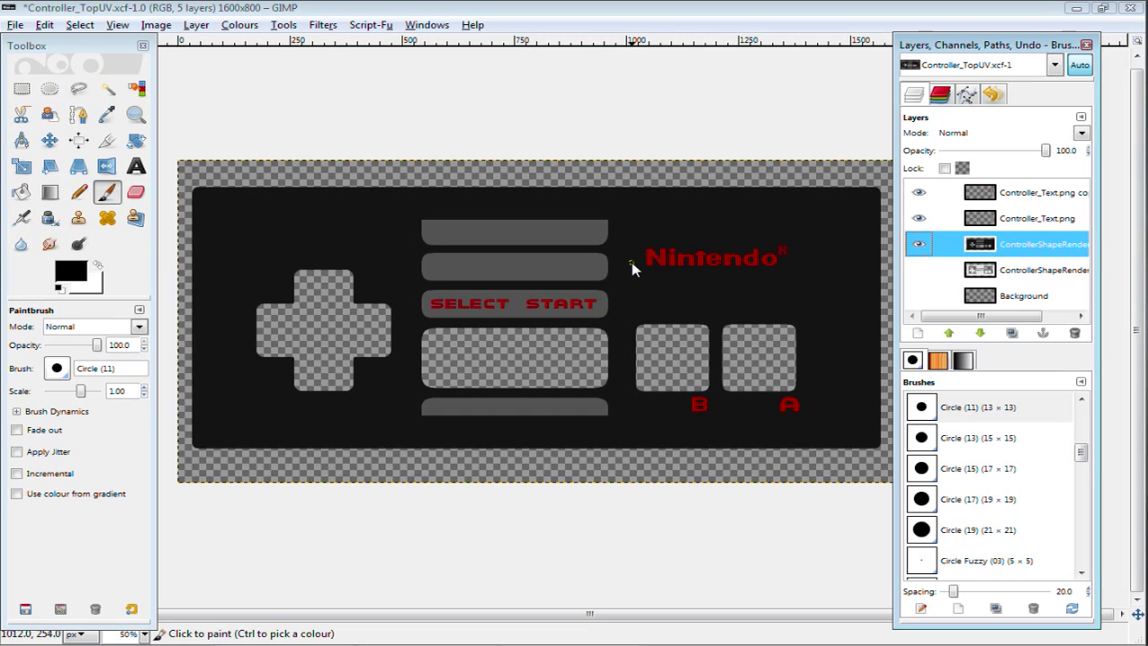
- Nudge the Controller_Text.png layer with the SELECT START lettering slightly to the right and save Controller_TopUV.xcf
left_click(952, 218)
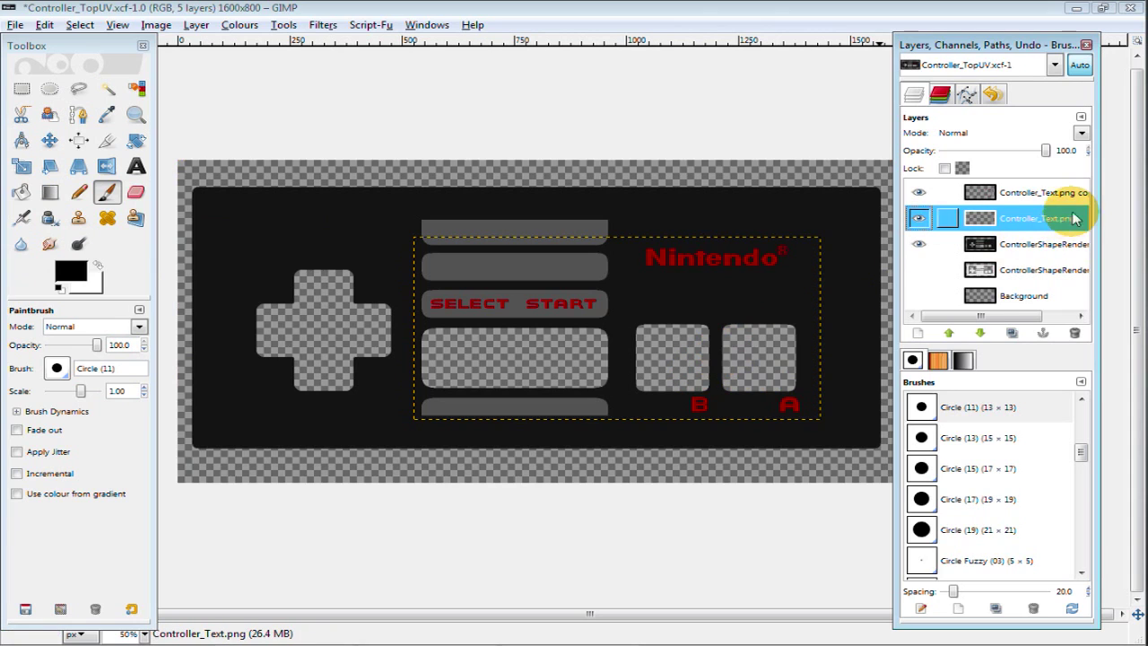
left_click(1031, 191)
left_click(1022, 220)
left_click(50, 140)
left_click_drag(504, 304, 505, 304)
key("ctrl+s")
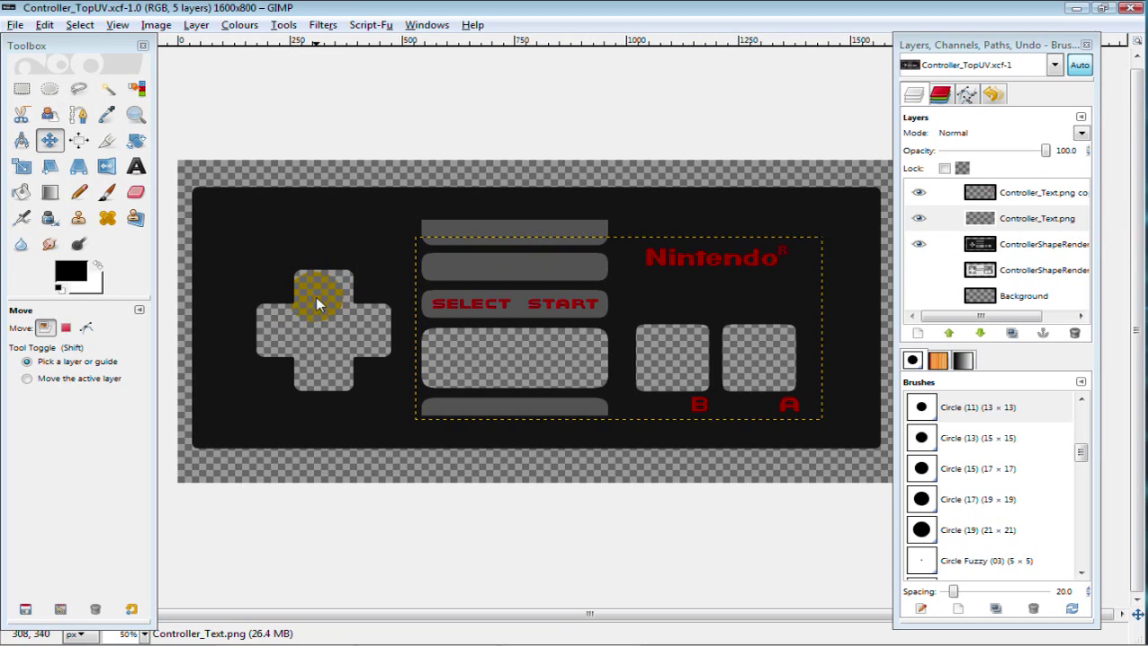
- Open Reference_02.JPG from the Controller UV Maps folder and examine the controller's face up close
mouse_move(451, 634)
key("a")
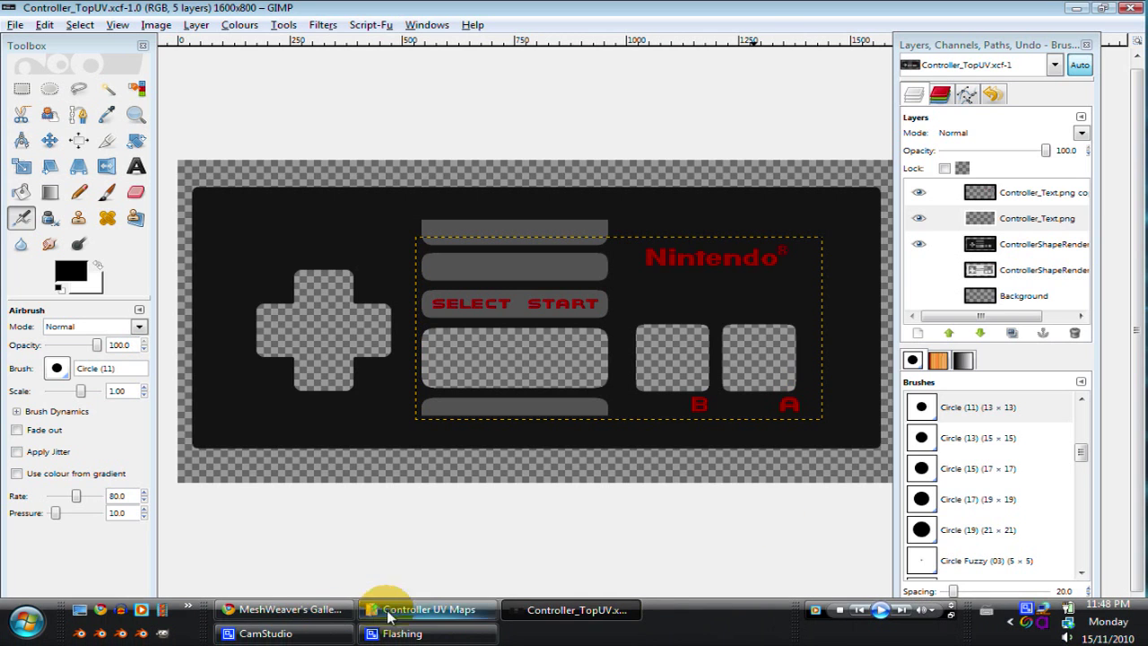
left_click(389, 617)
double_click(211, 256)
scroll(557, 331, "up", 3)
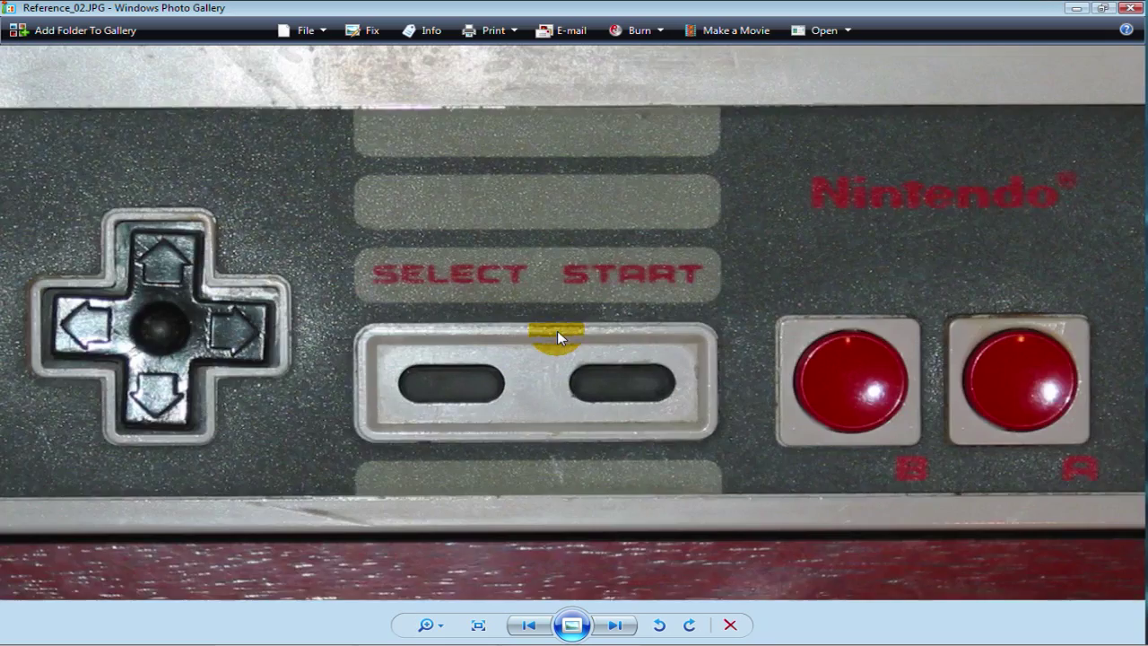
scroll(557, 331, "up", 2)
scroll(796, 257, "down", 4)
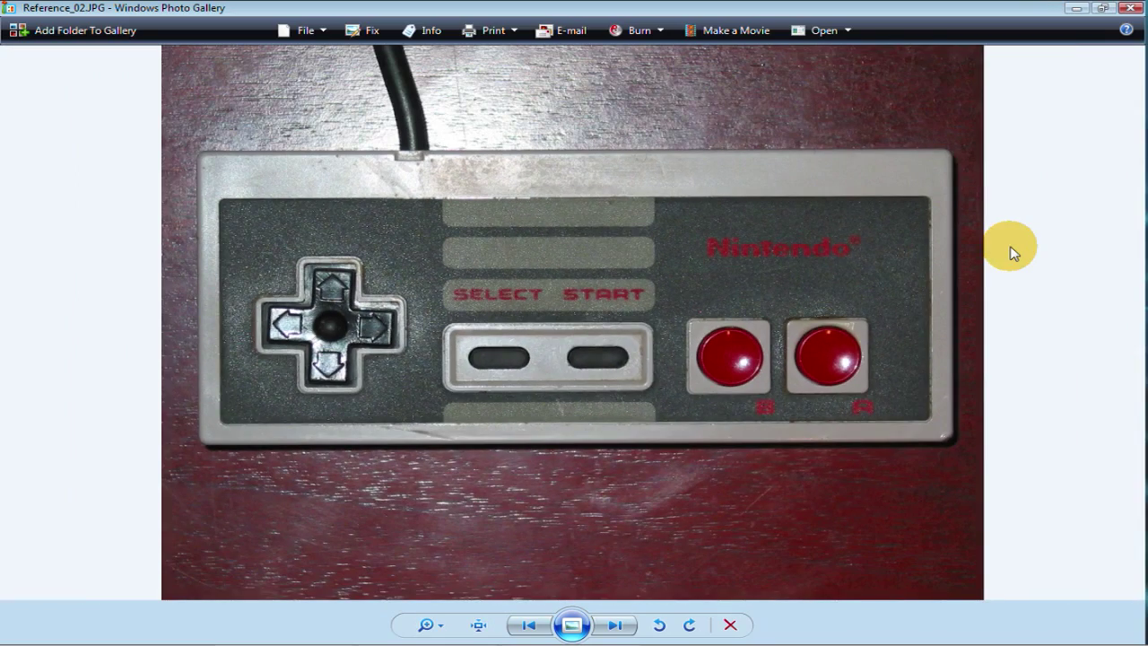
- View the next reference photo, Reference_03.jpg, and close the photo viewer
key("Right")
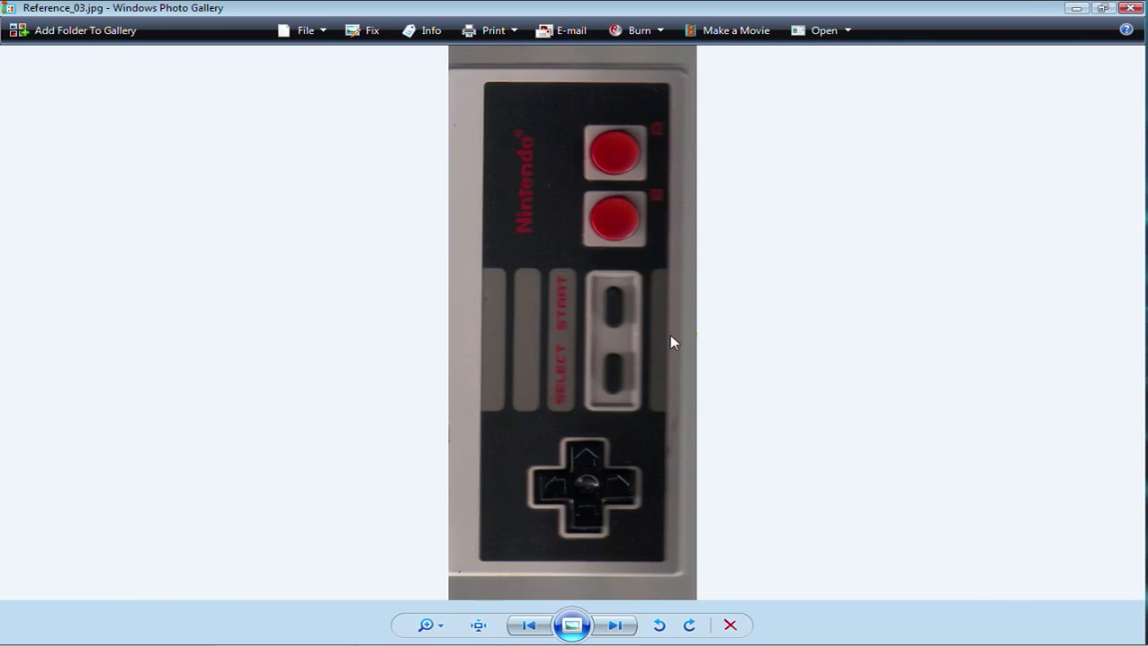
left_click(609, 289)
left_click(431, 66)
left_click(1058, 114)
left_click(1130, 8)
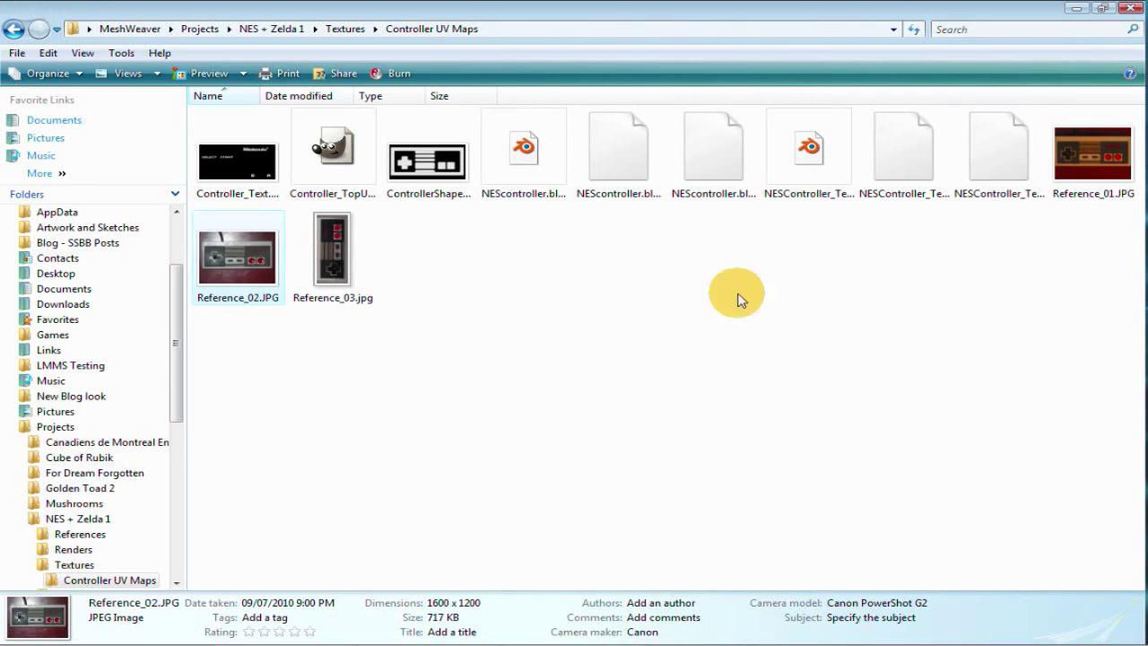
- Open ControllerShapeRender.png, examine its shapes up close, view Controller_Text.png as well, and close the photo viewer
left_click(436, 170)
double_click(436, 170)
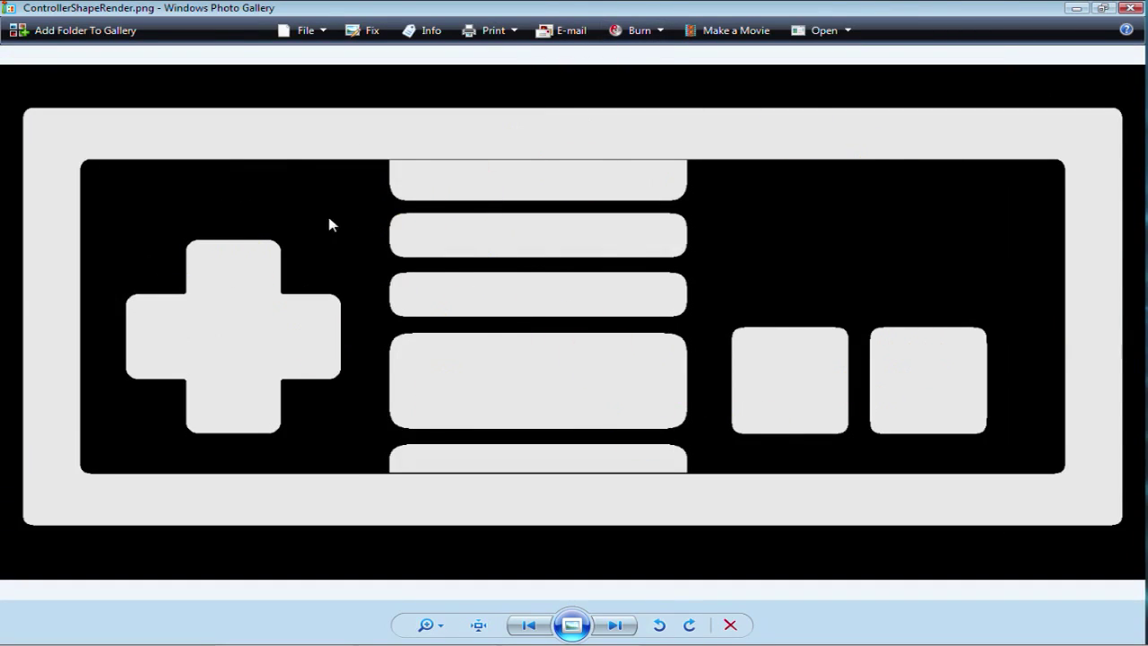
scroll(607, 236, "up", 5)
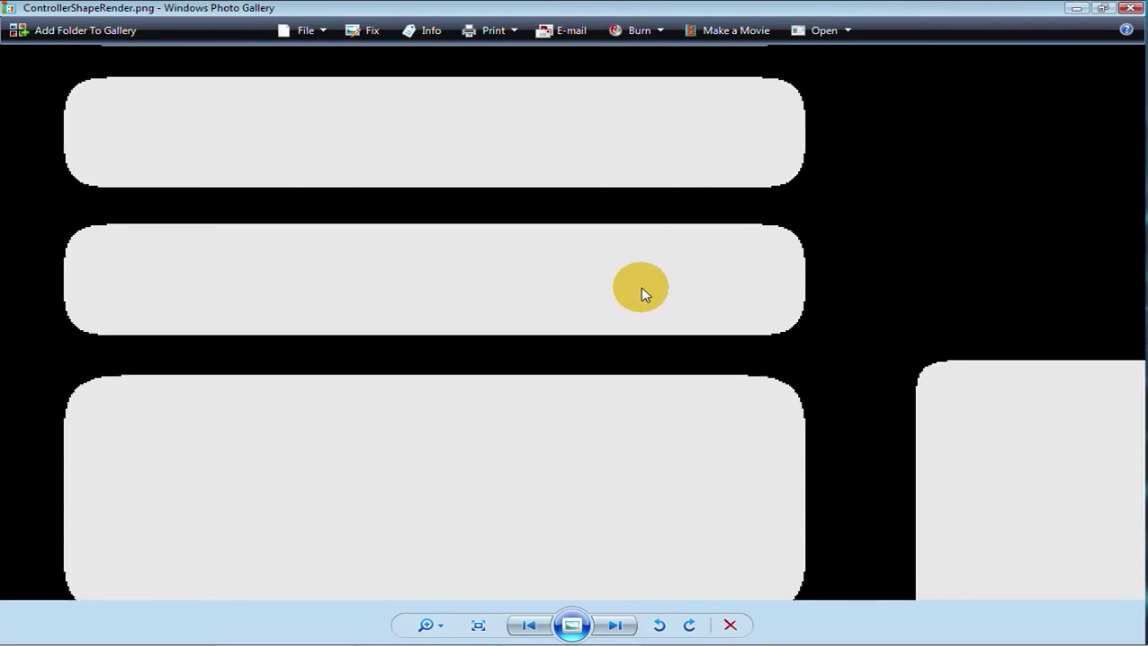
scroll(641, 294, "down", 5)
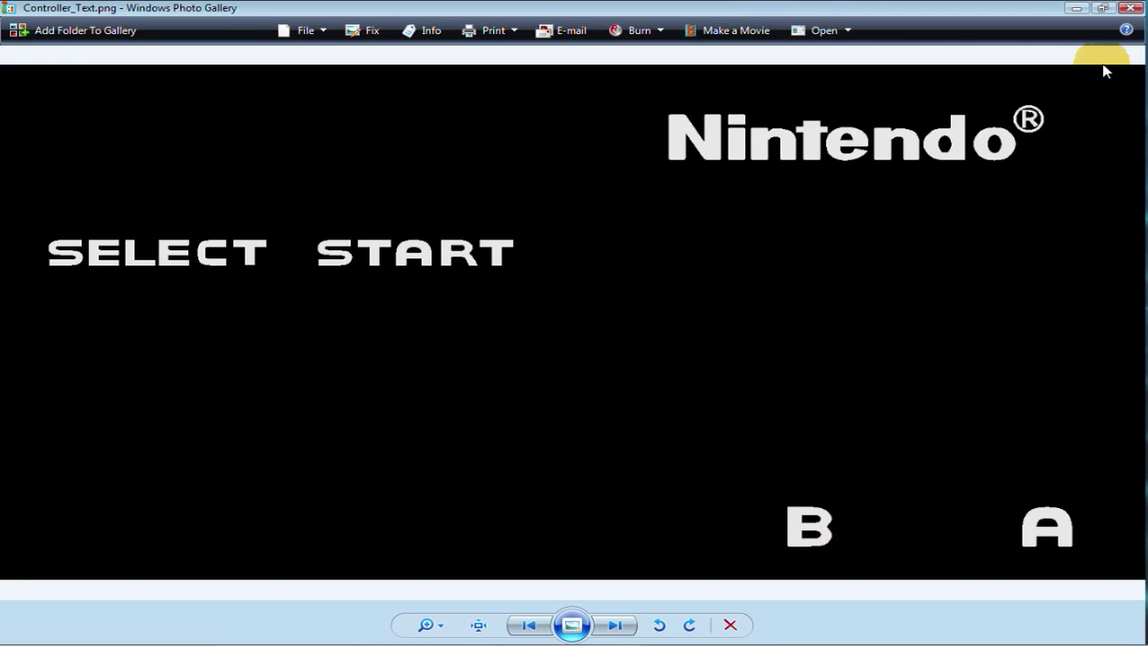
left_click(1134, 8)
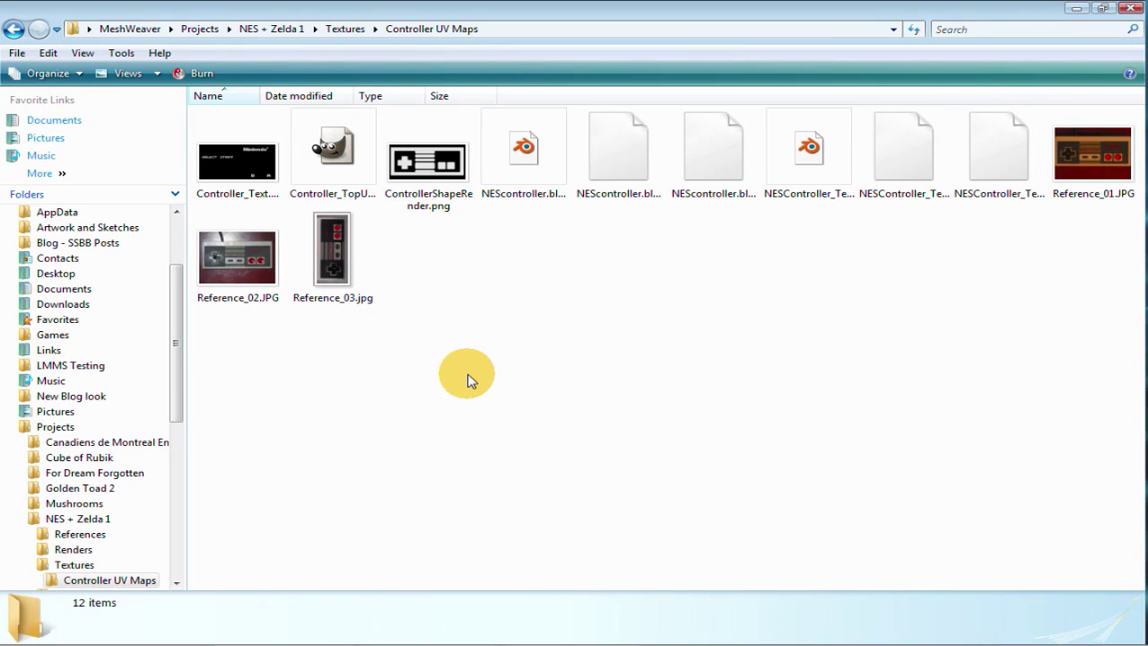
mouse_move(498, 638)
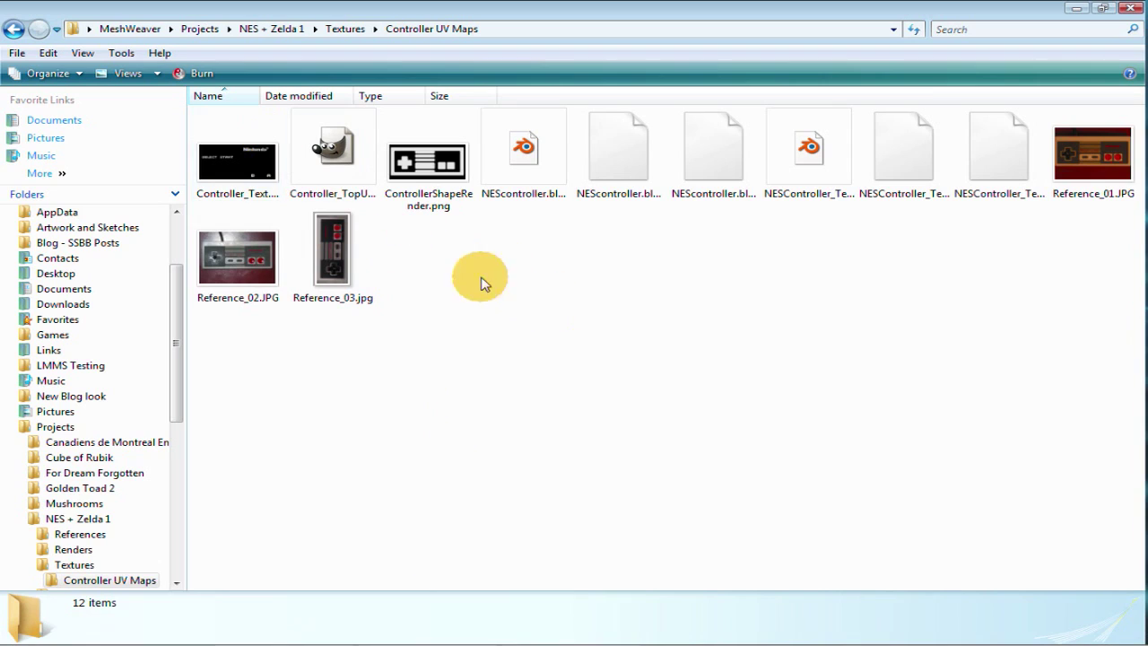
mouse_move(422, 642)
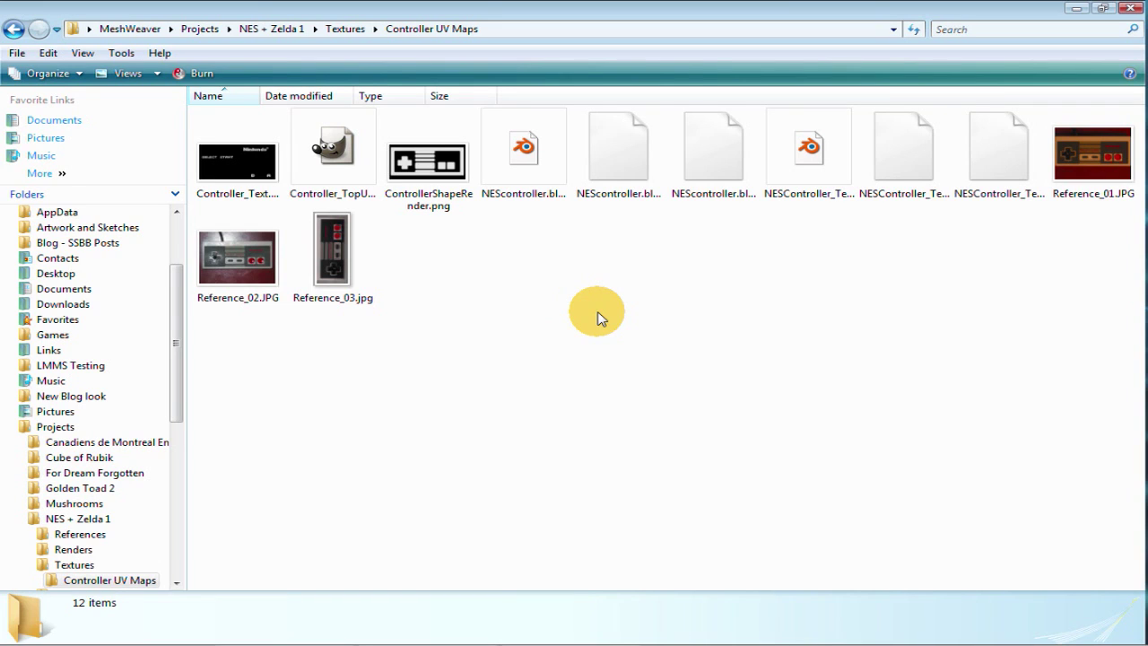
mouse_move(550, 642)
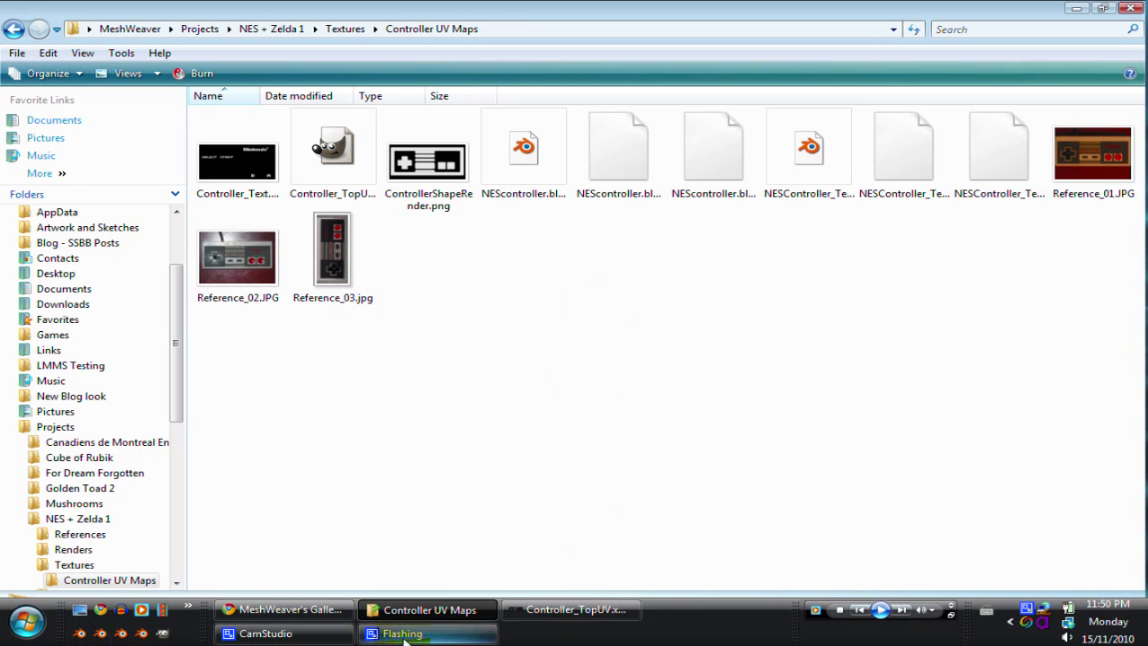
left_click(139, 635)
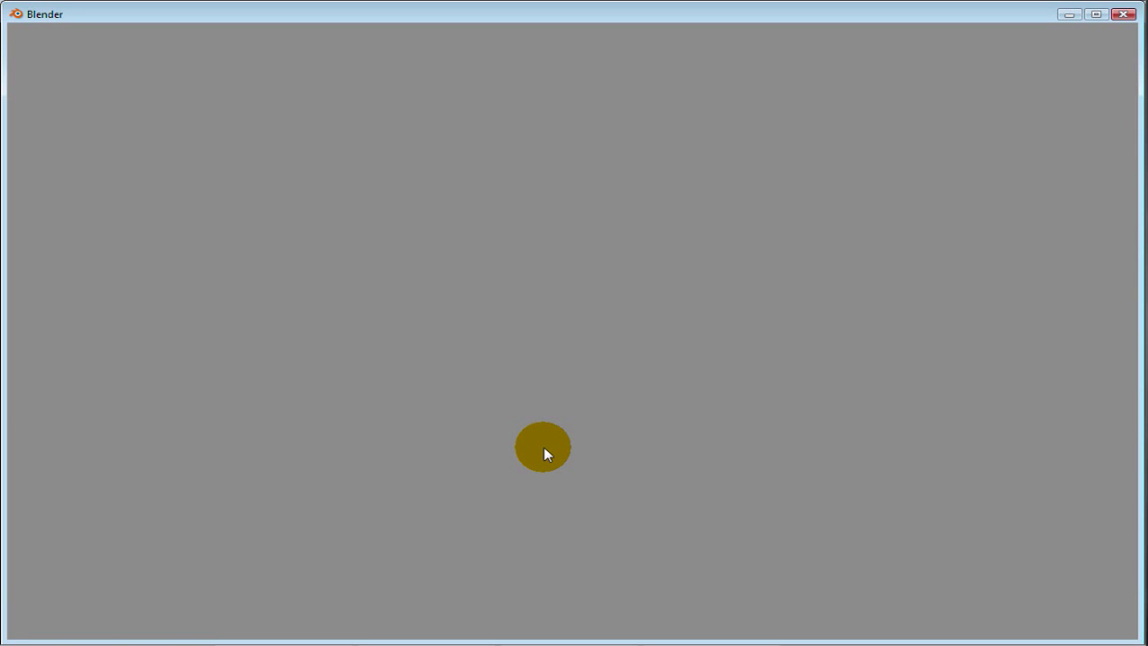
left_click(1121, 15)
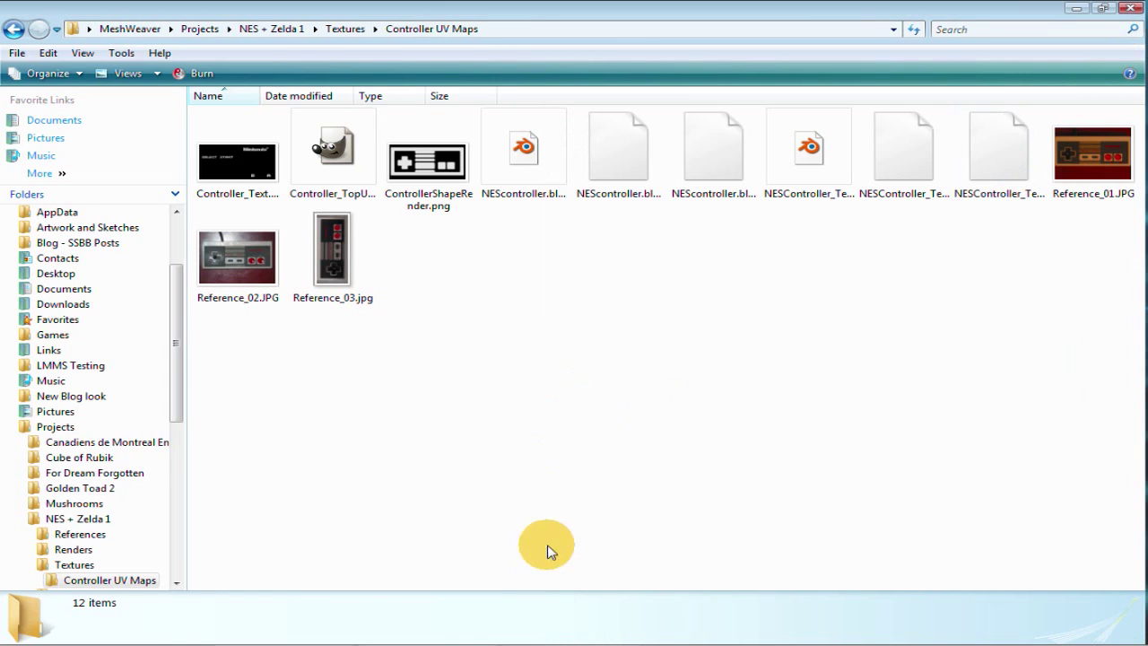
- Switch back to the Controller_TopUV.xcf image window in GIMP
mouse_move(548, 643)
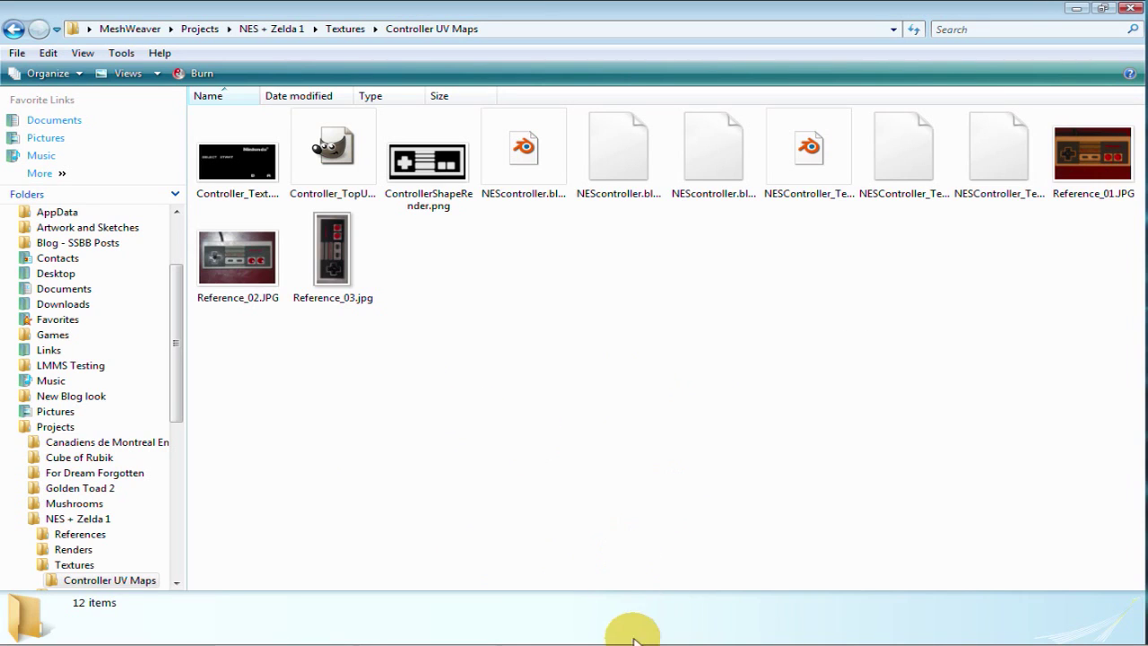
mouse_move(619, 642)
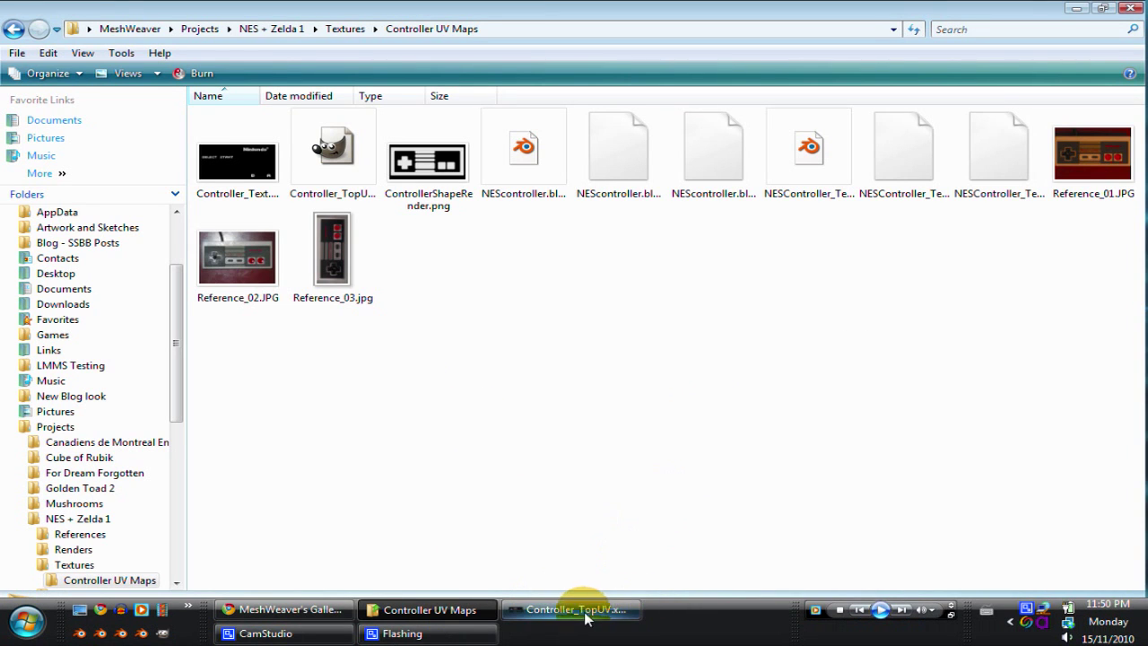